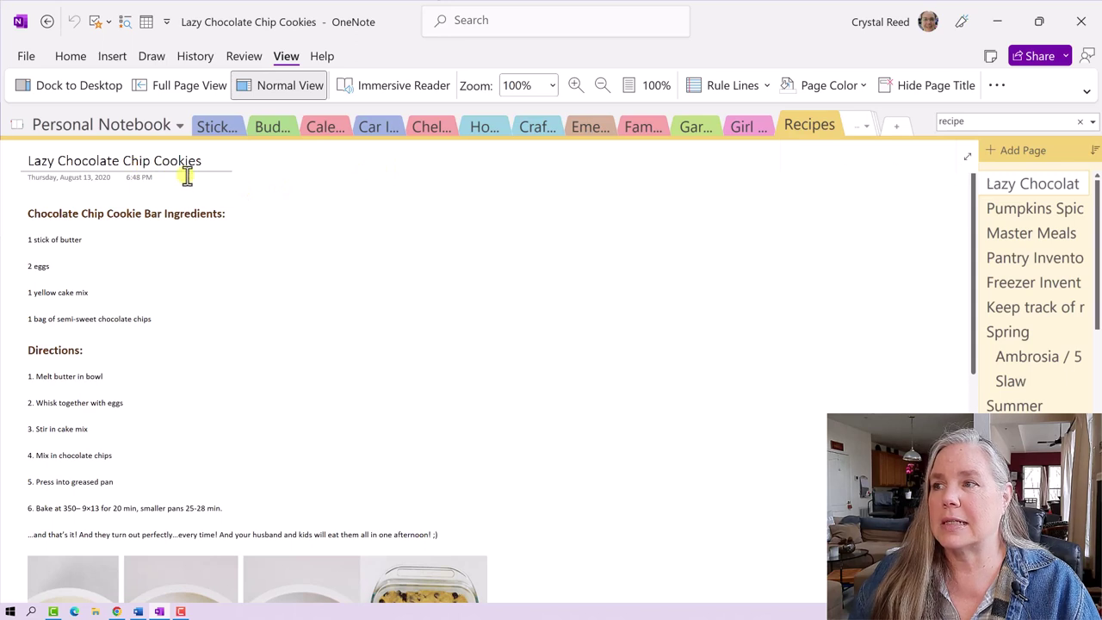
Step: Examine the Lazy Chocolate Chip Cookies page, including its ingredients, directions and photos, and return to its beginning
scroll(261, 243, "down", 2)
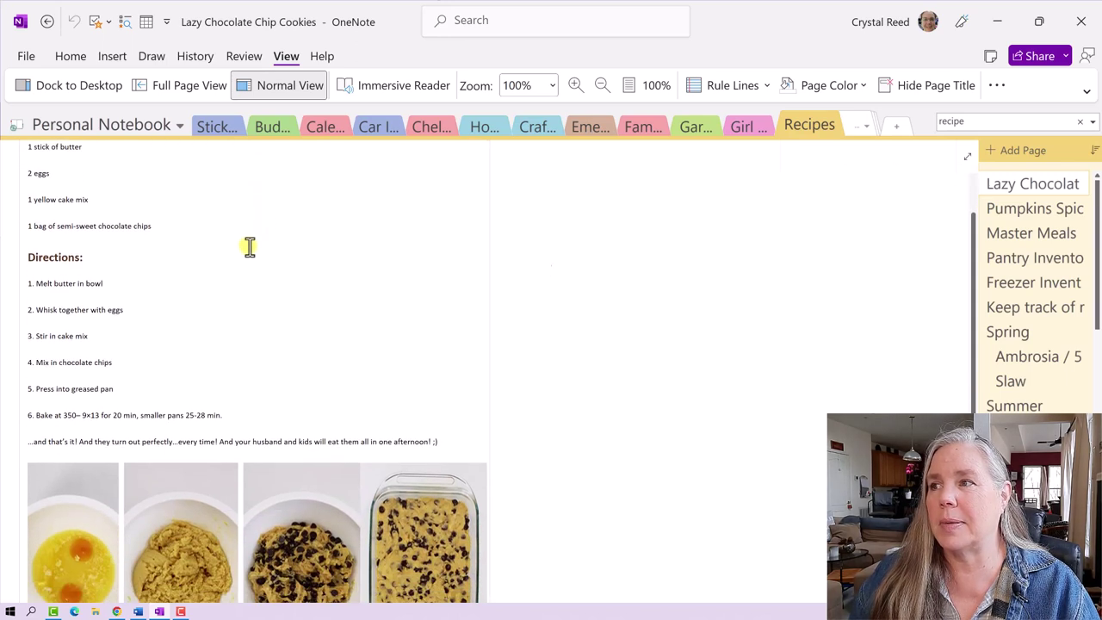
scroll(192, 236, "down", 1)
scroll(105, 199, "up", 2)
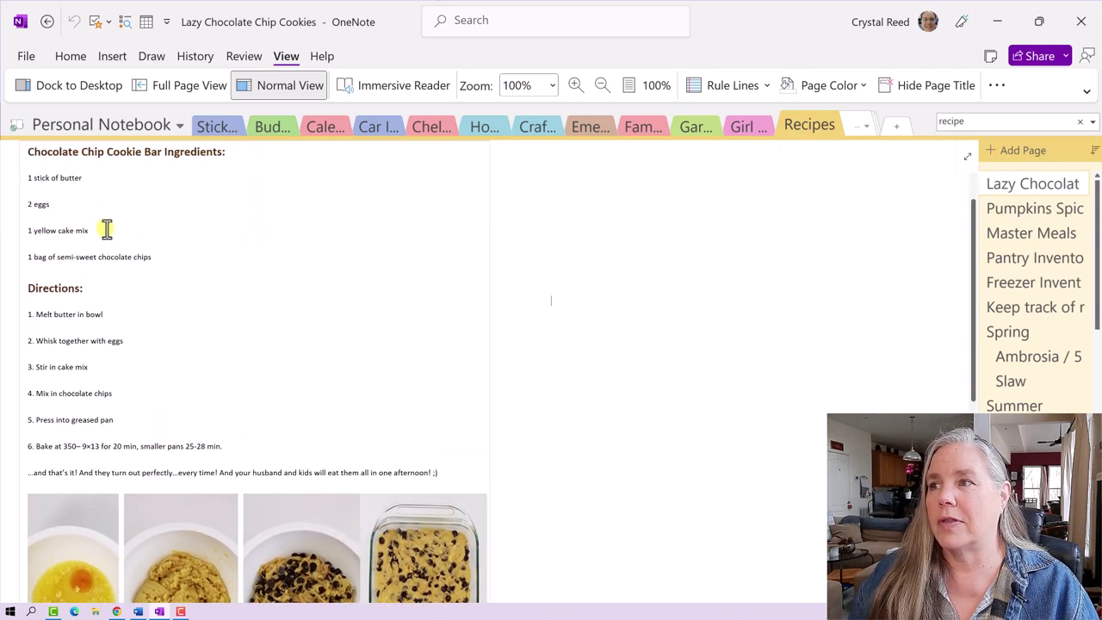
scroll(105, 229, "down", 2)
scroll(129, 356, "down", 1)
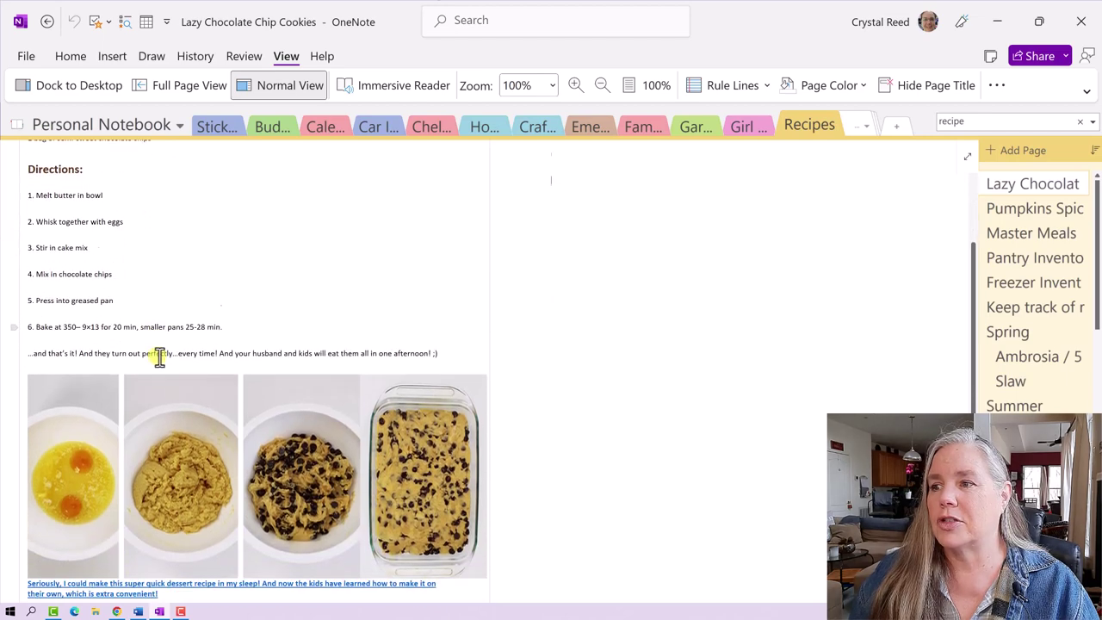
scroll(159, 357, "down", 3)
scroll(366, 396, "down", 2)
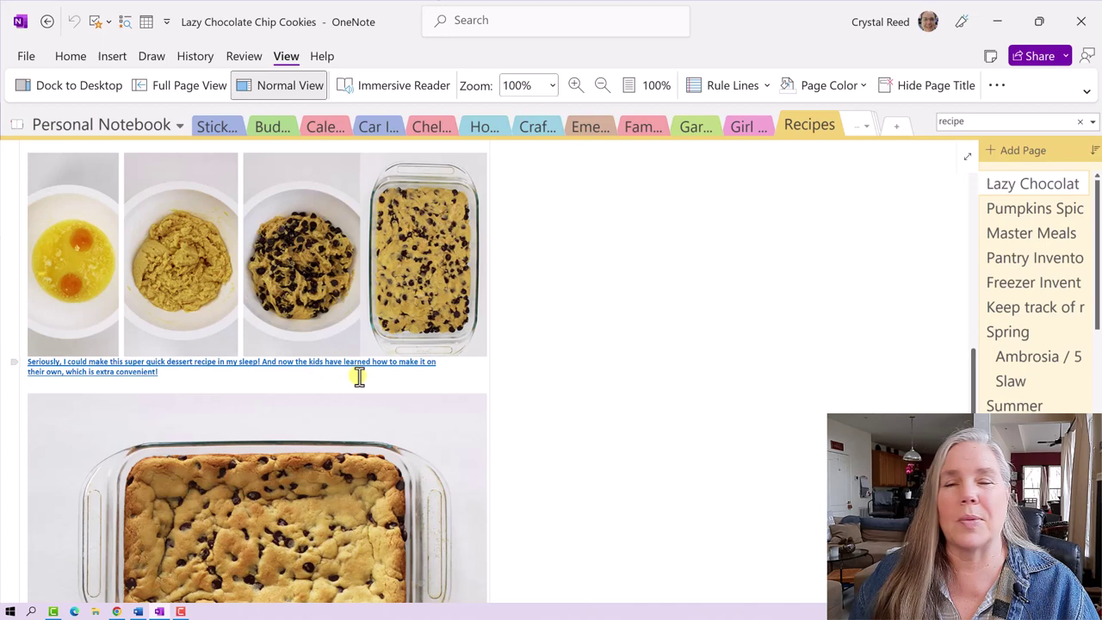
scroll(360, 377, "down", 4)
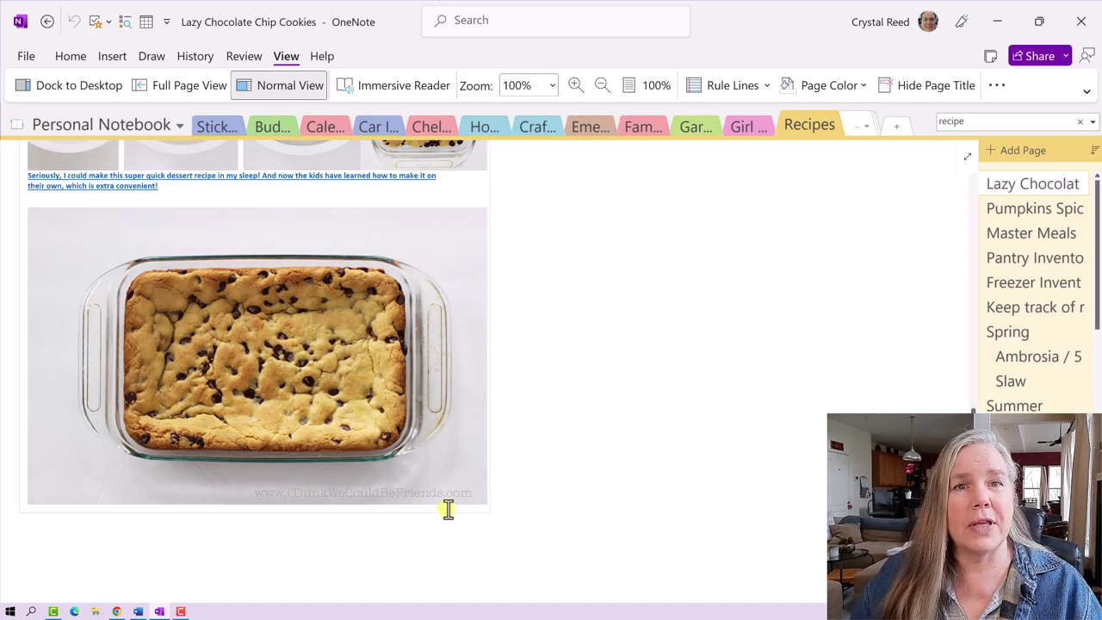
scroll(448, 509, "up", 5)
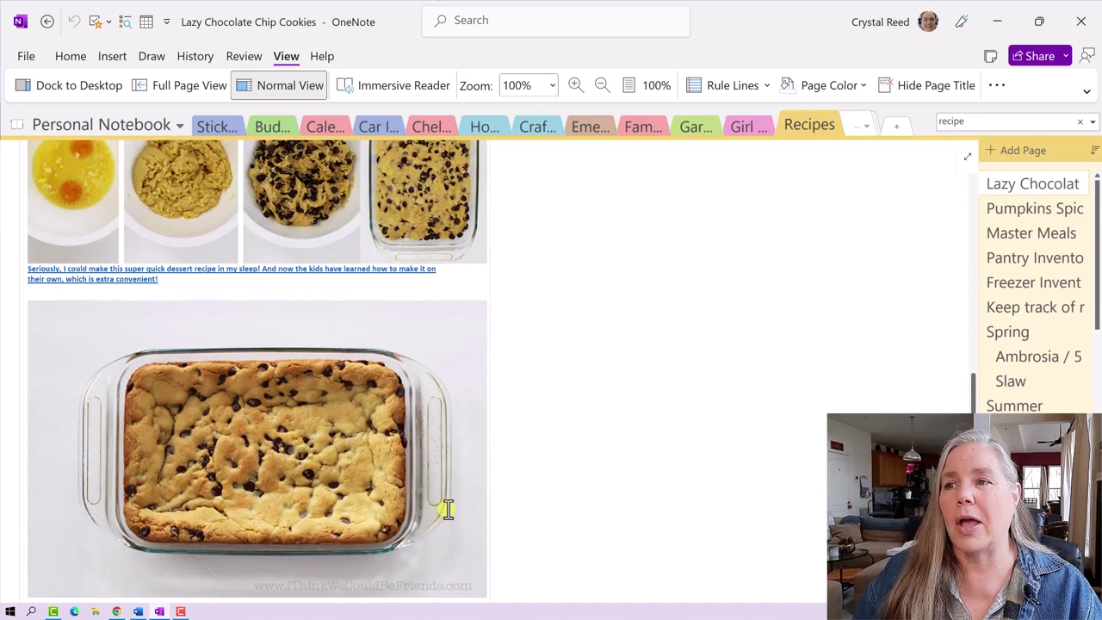
scroll(448, 515, "up", 1)
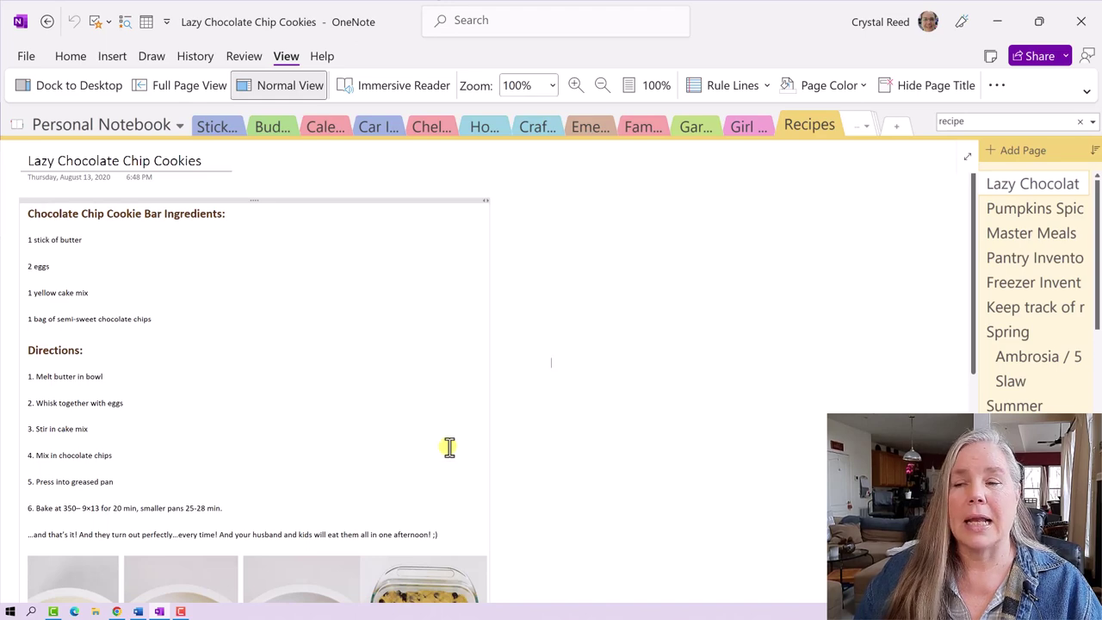
Step: Search all notebooks for "cookies" and preview Magic Cookie Bars, Cookie Exchange, Airy Berry Cookies and Chocolate peppermint cookies
left_click(987, 121)
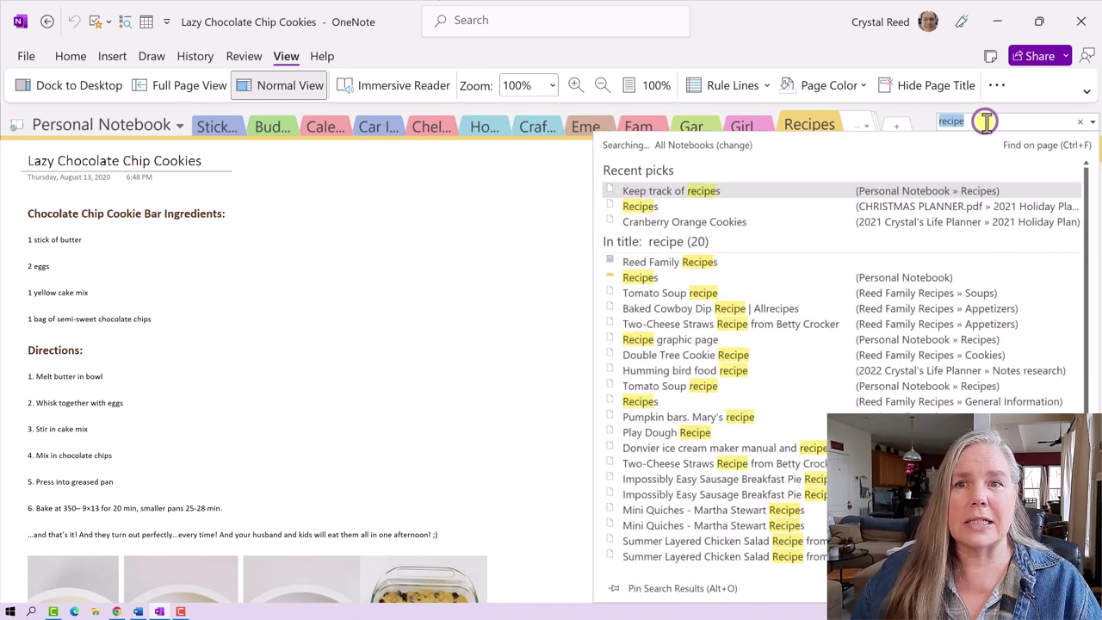
type("cookies")
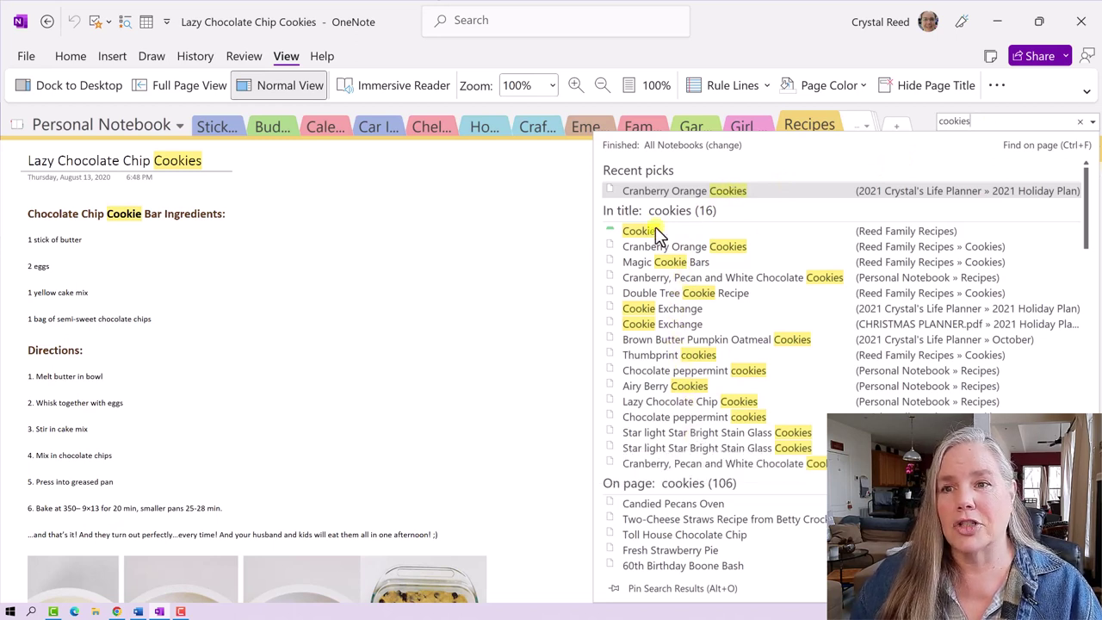
left_click(675, 263)
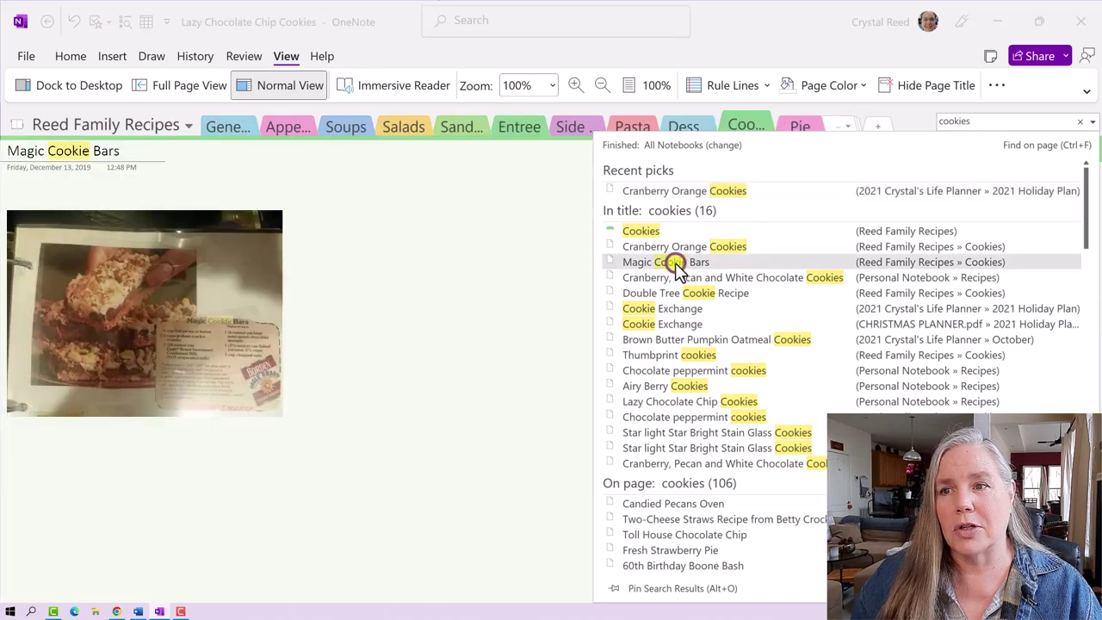
left_click(647, 309)
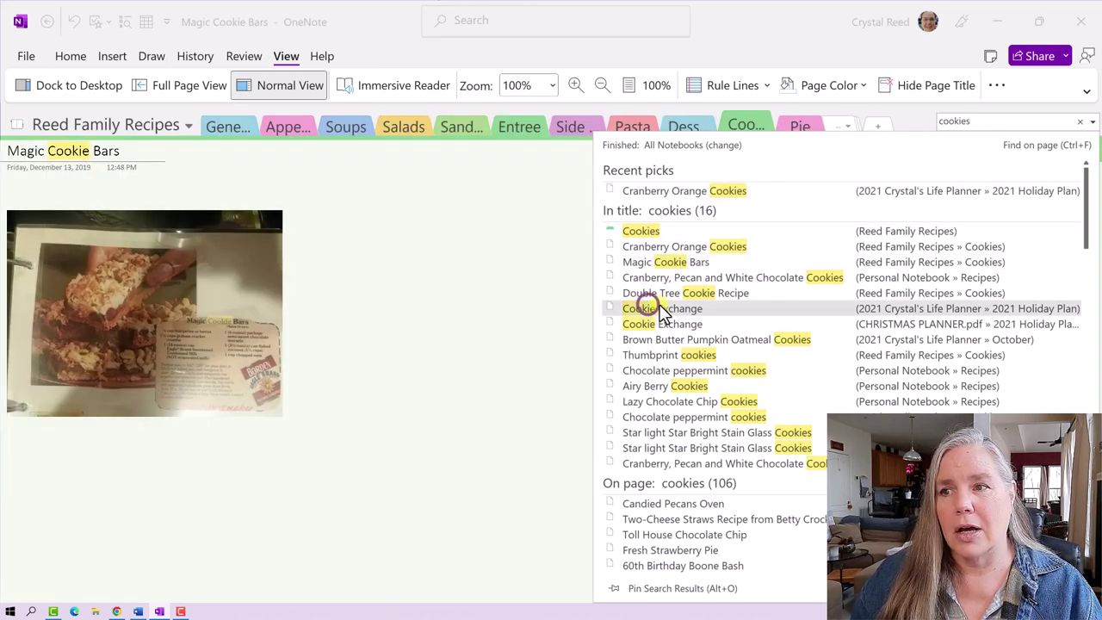
left_click(679, 390)
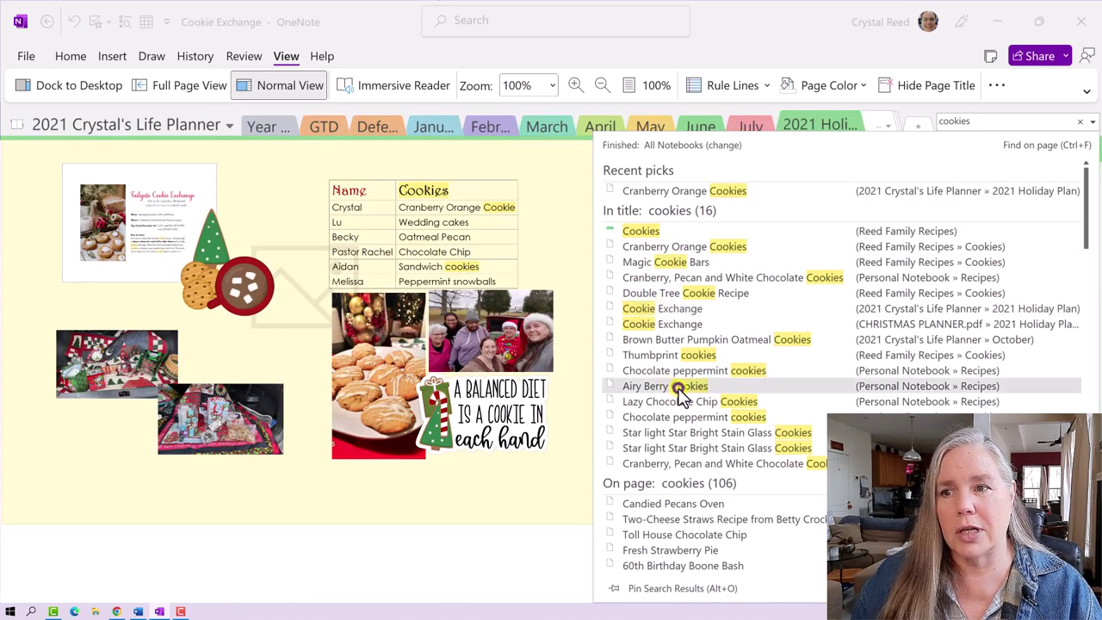
left_click(745, 417)
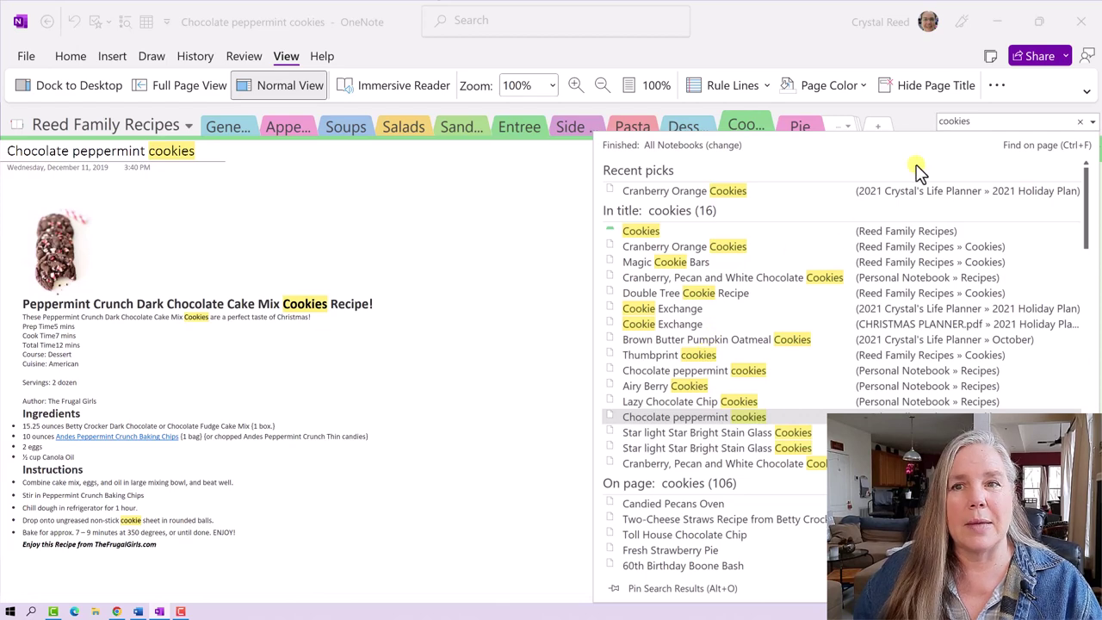
Step: Search all notebooks for "salad" and preview the Ambrosia / 5 cup salad and Blt pasta salad pages
left_click(978, 122)
double_click(977, 121)
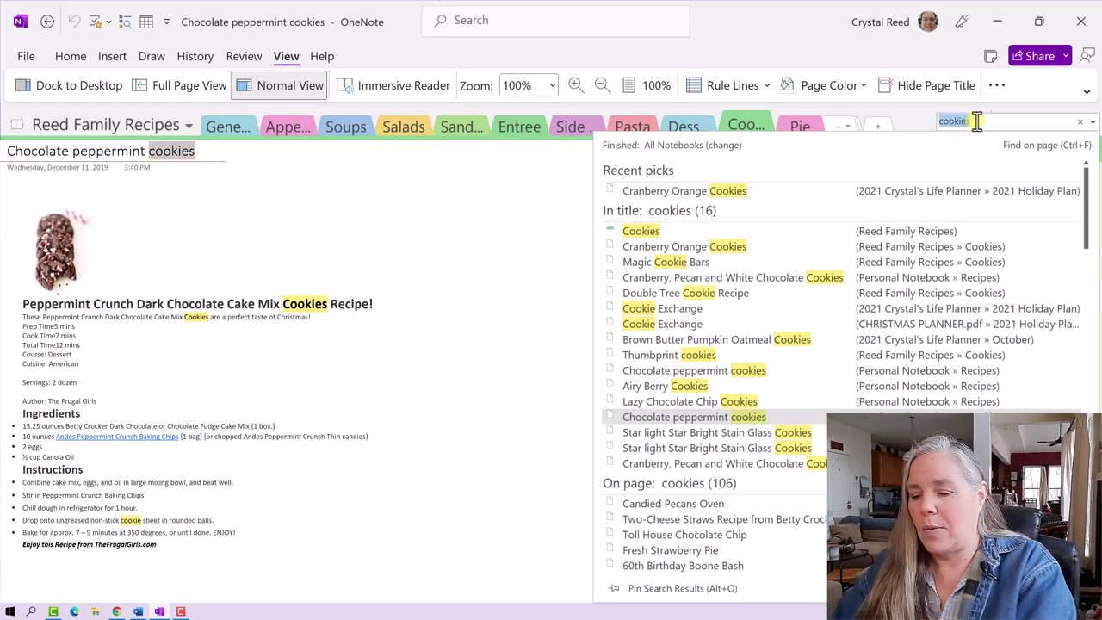
type("salad")
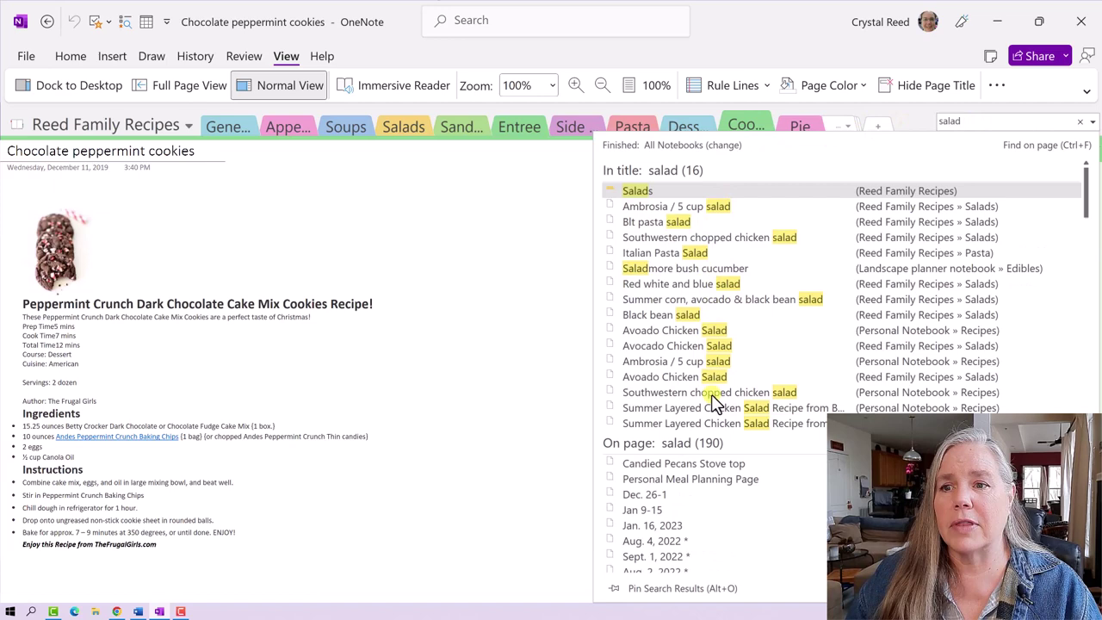
left_click(699, 209)
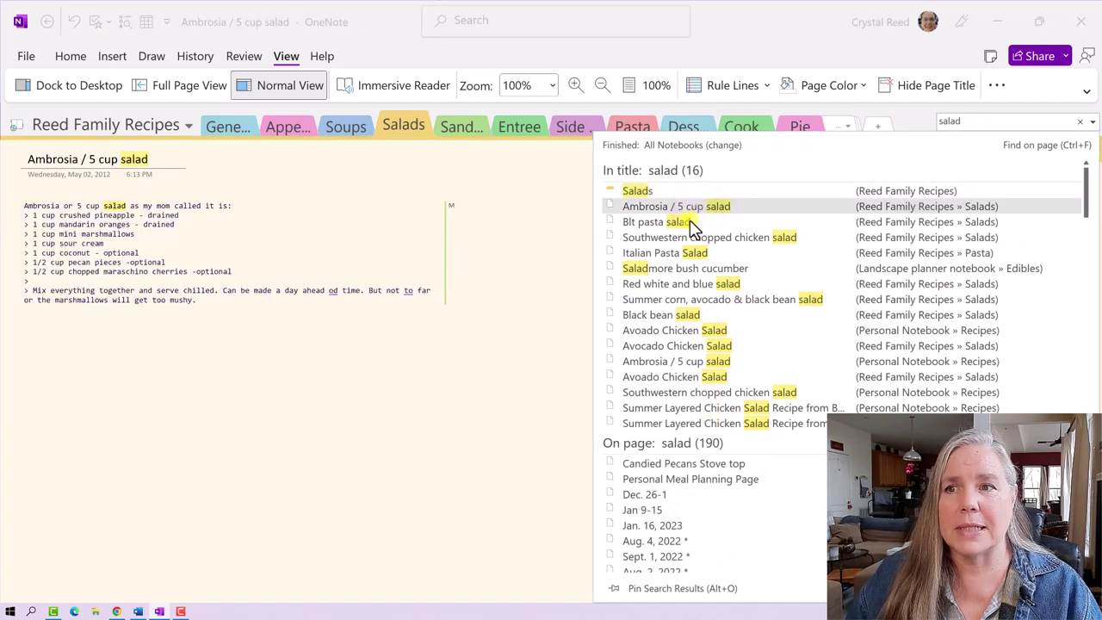
left_click(680, 222)
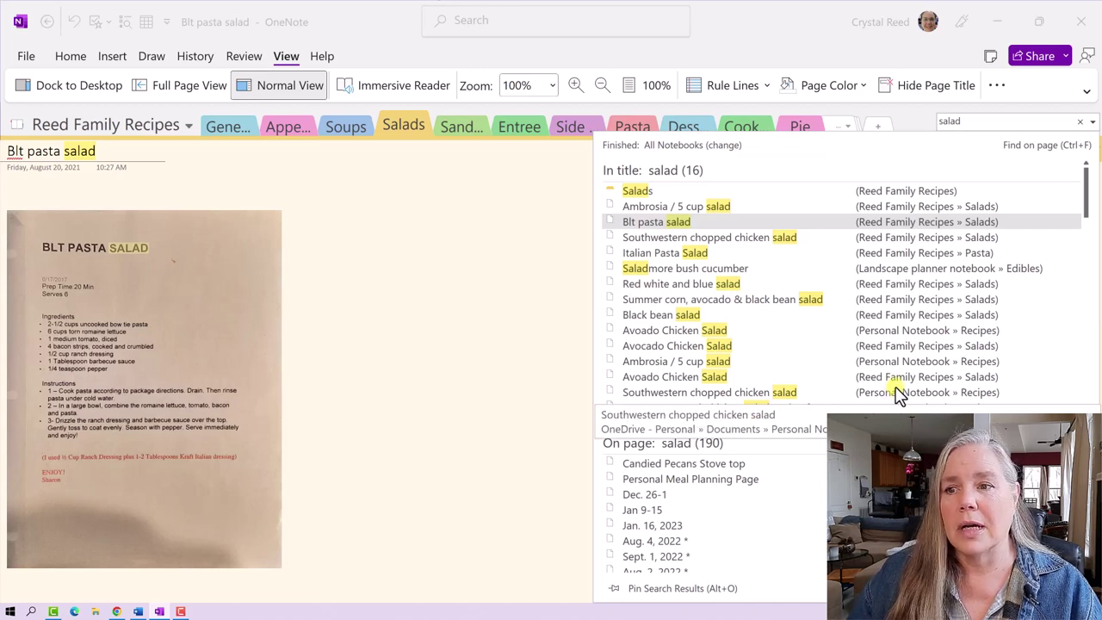
Step: Search all notebooks for "recipe" and go to the Recipes section of Personal Notebook through the Keep track of recipes result
left_click(977, 126)
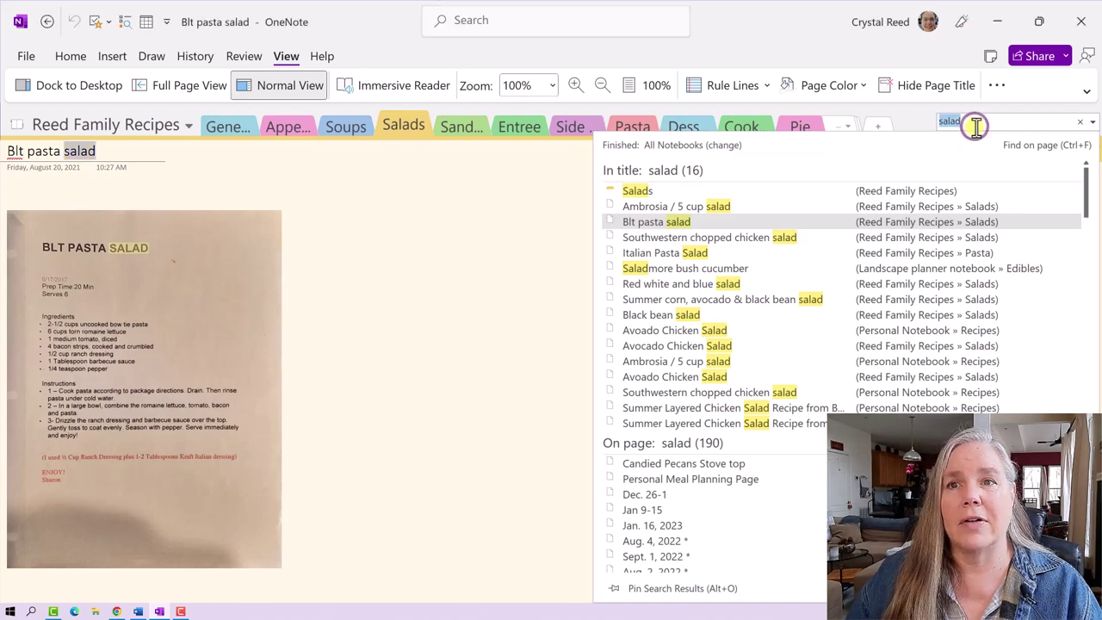
type("recip")
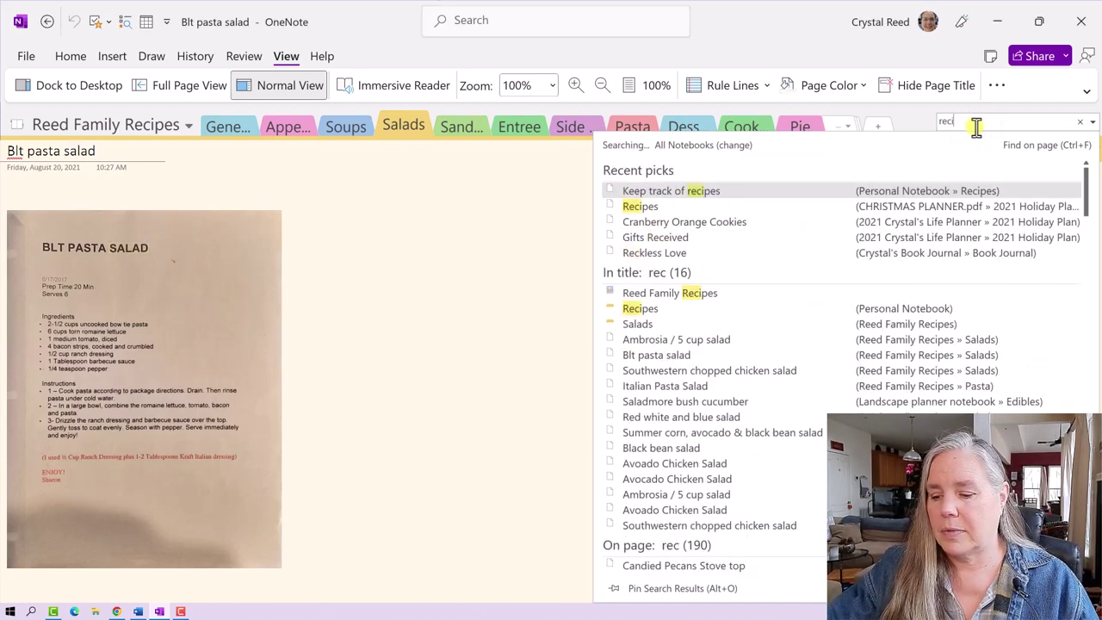
type("e")
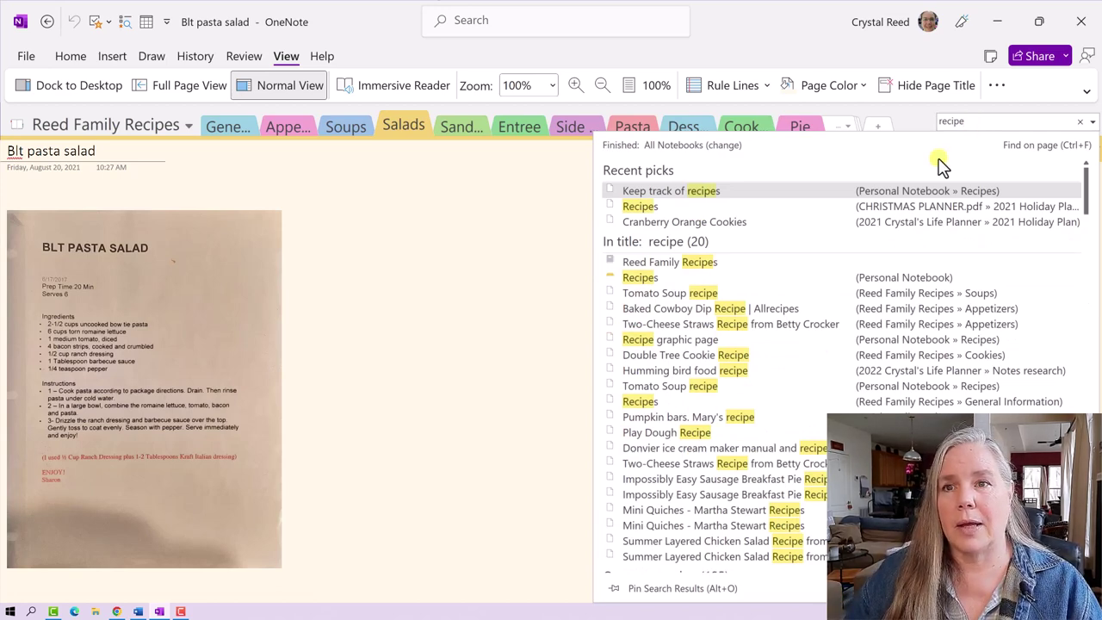
left_click(921, 190)
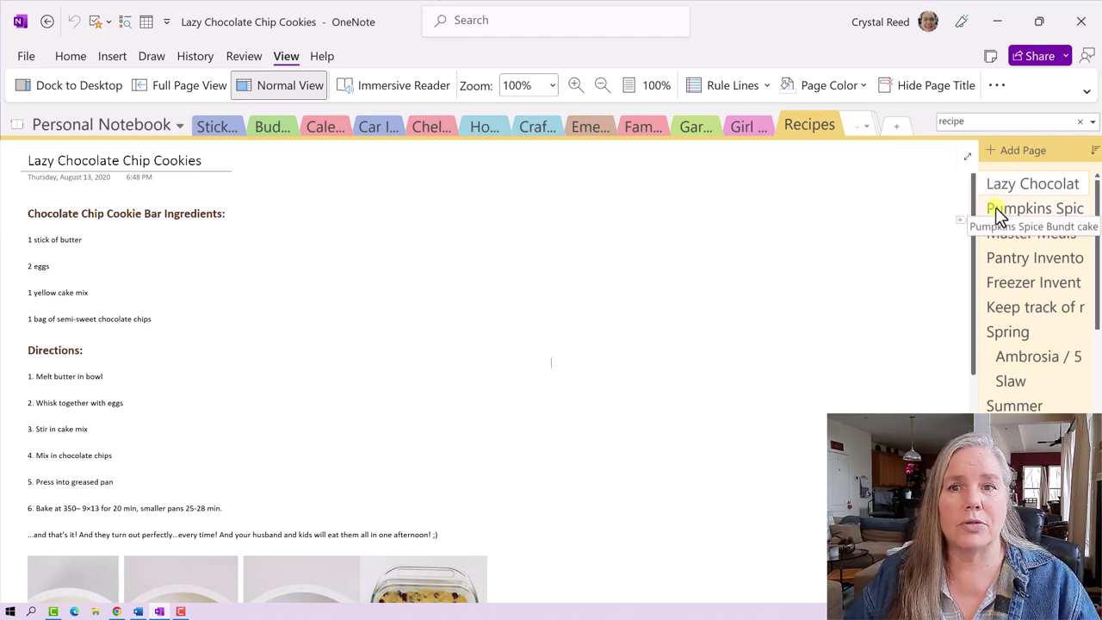
Step: View the Pumpkins Spice Bundt cake, Spring and Summer pages, plus the Avoado Chicken Salad subpage under Summer
left_click(996, 209)
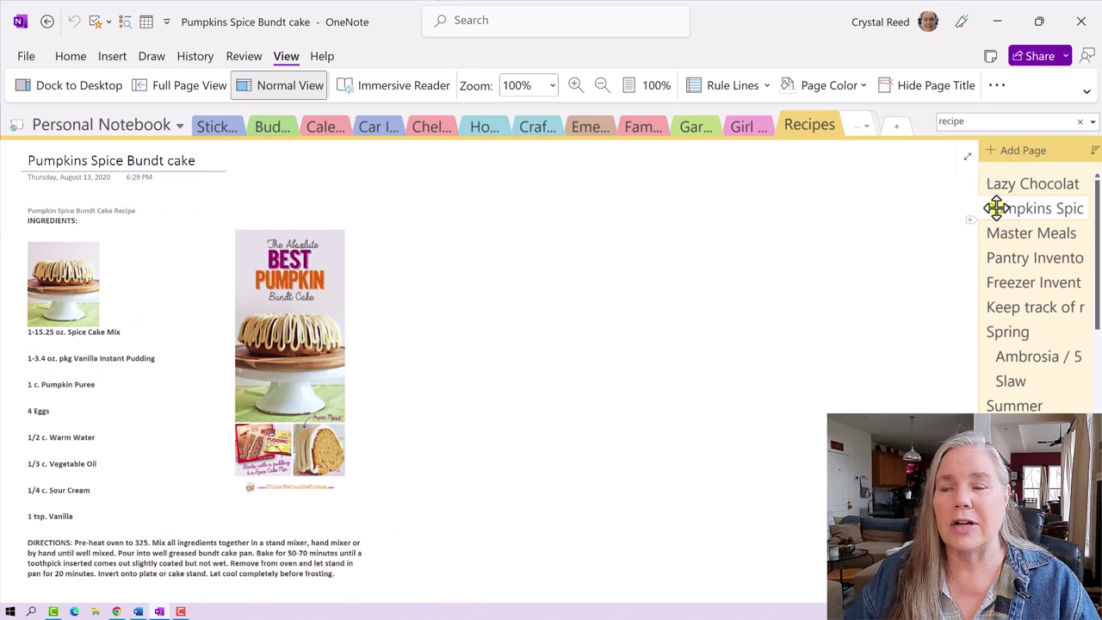
scroll(1019, 258, "down", 3)
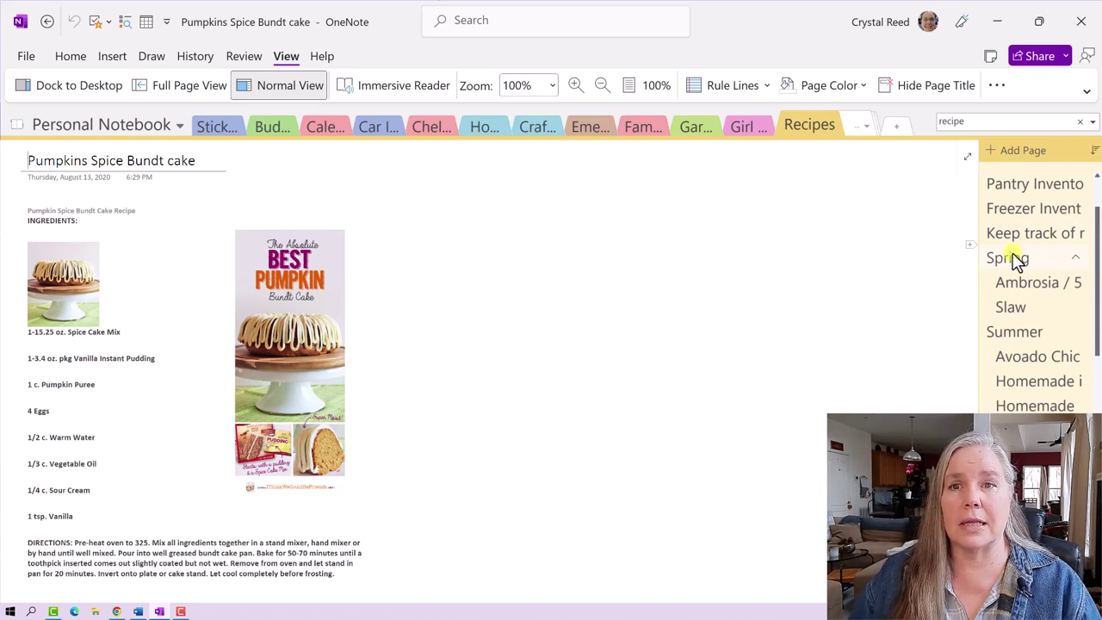
left_click(1014, 259)
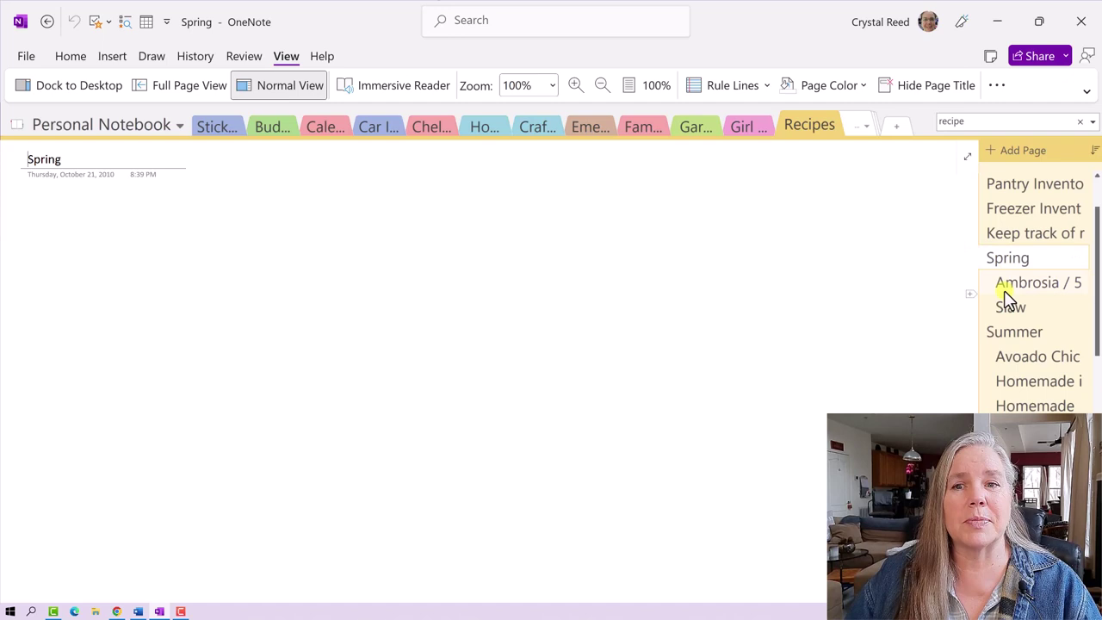
scroll(1006, 293, "down", 1)
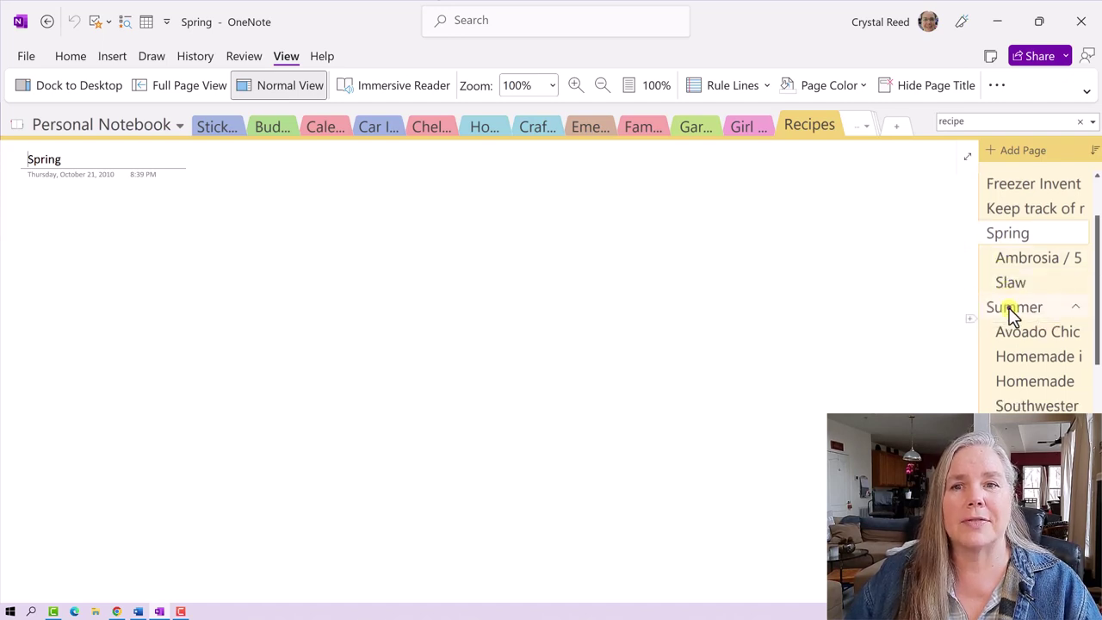
left_click(1010, 308)
left_click(1011, 332)
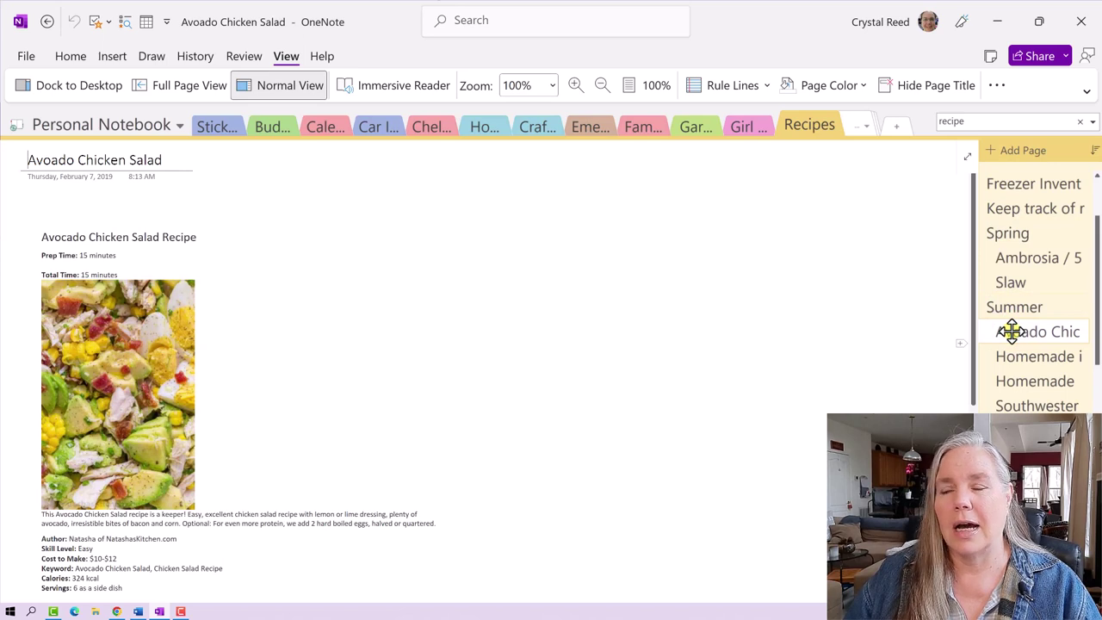
Step: View the Fall page with its Cranberry, Pecan and White Chocolate Cookies and Mexican Chicken Corn Chowder subpages, and the Winter page
scroll(1013, 334, "down", 1)
scroll(1013, 336, "down", 4)
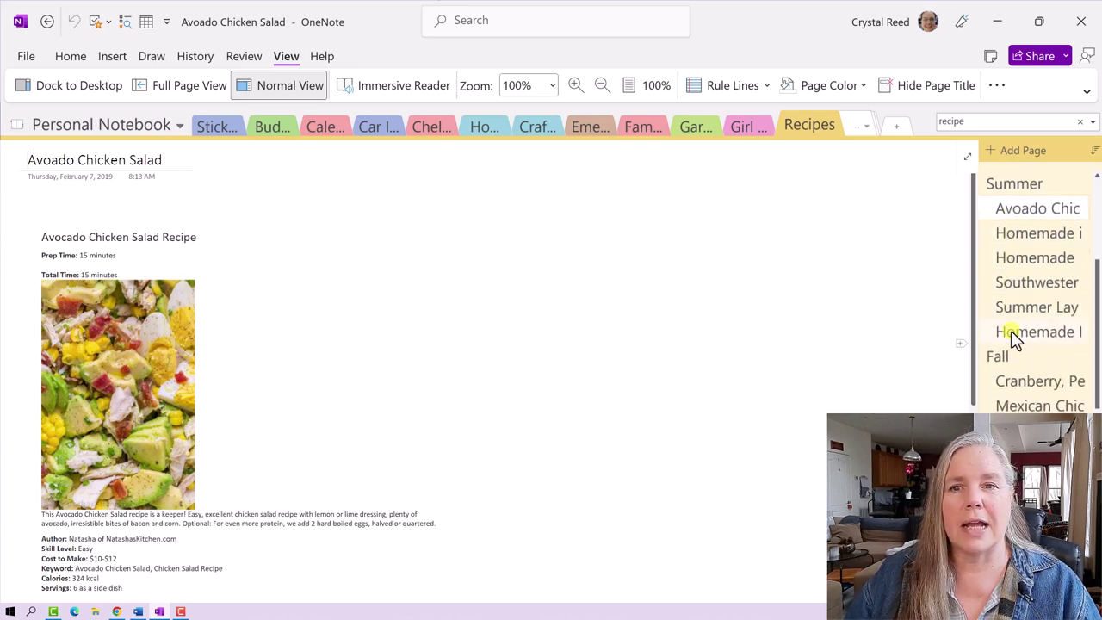
scroll(1013, 336, "down", 1)
left_click(1007, 332)
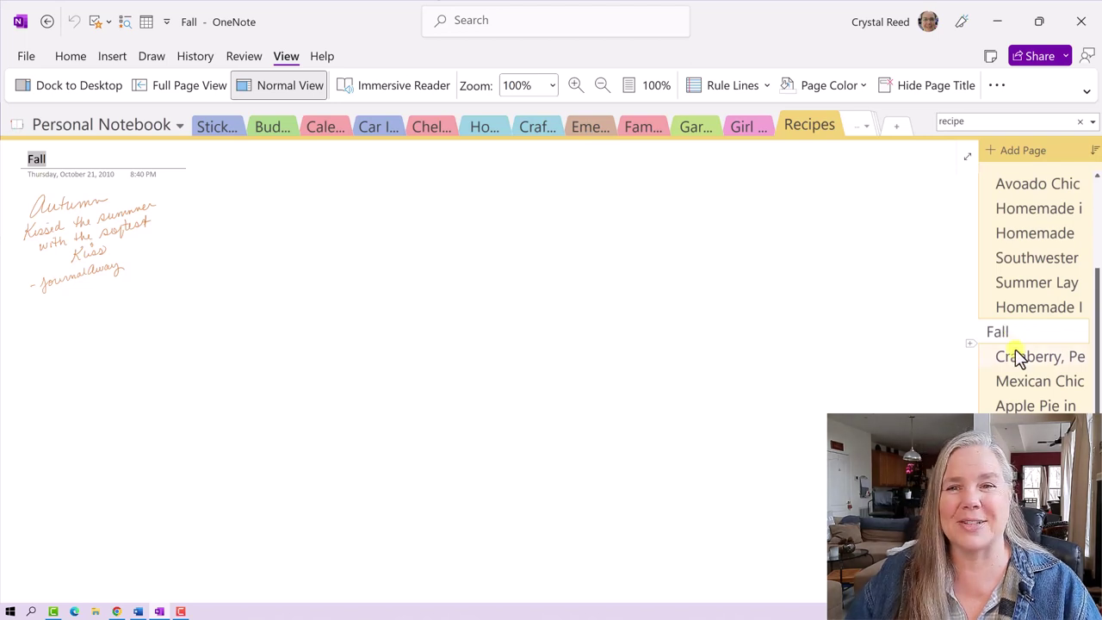
left_click(1016, 351)
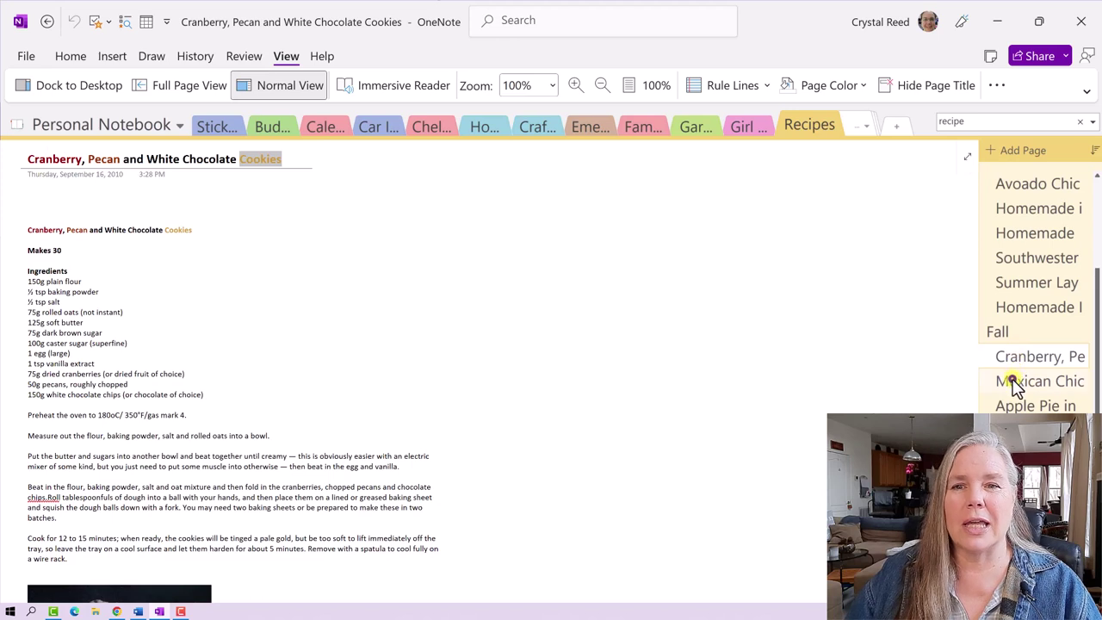
left_click(1013, 384)
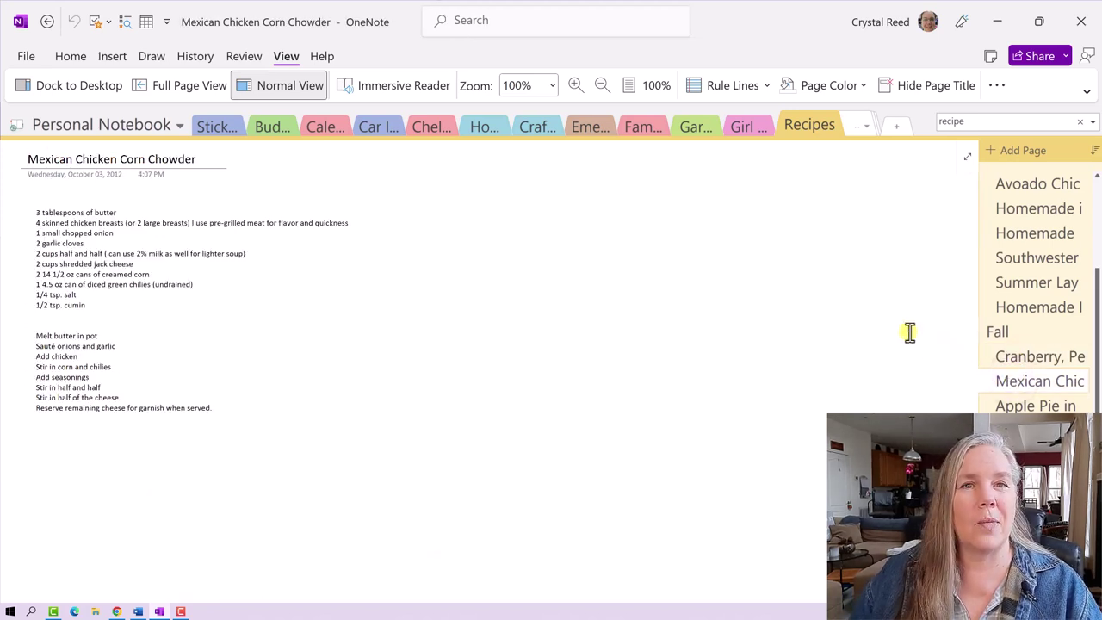
scroll(948, 353, "down", 1)
scroll(999, 388, "down", 1)
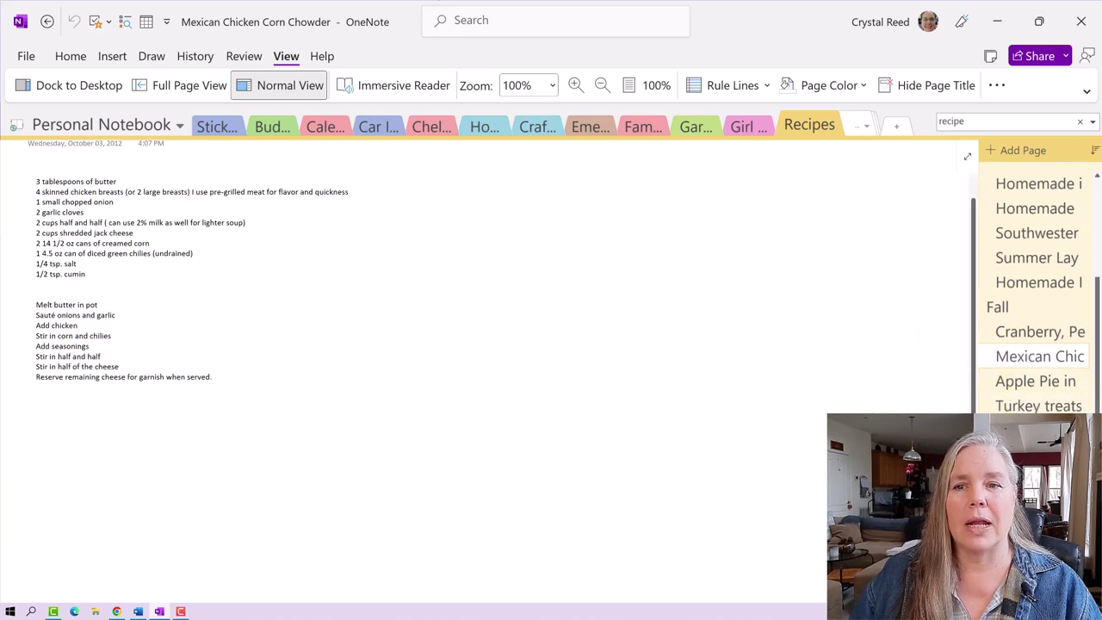
left_click(1003, 434)
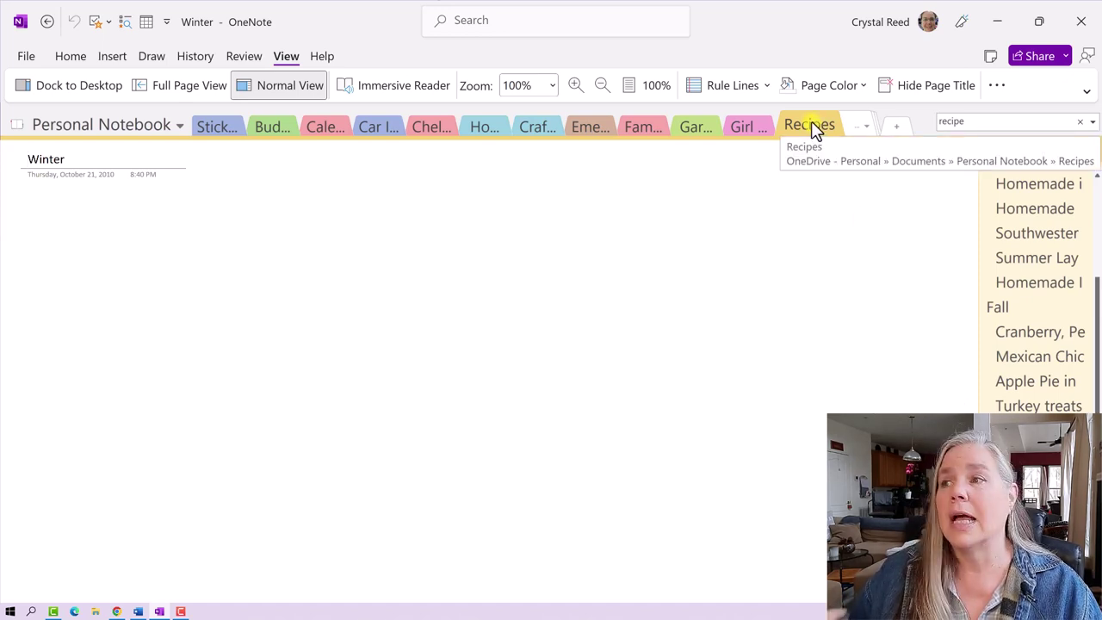
Step: Switch from Personal Notebook to the family recipes notebook and view its Appetizers section with the Candied Pecans Stove top page
left_click(95, 122)
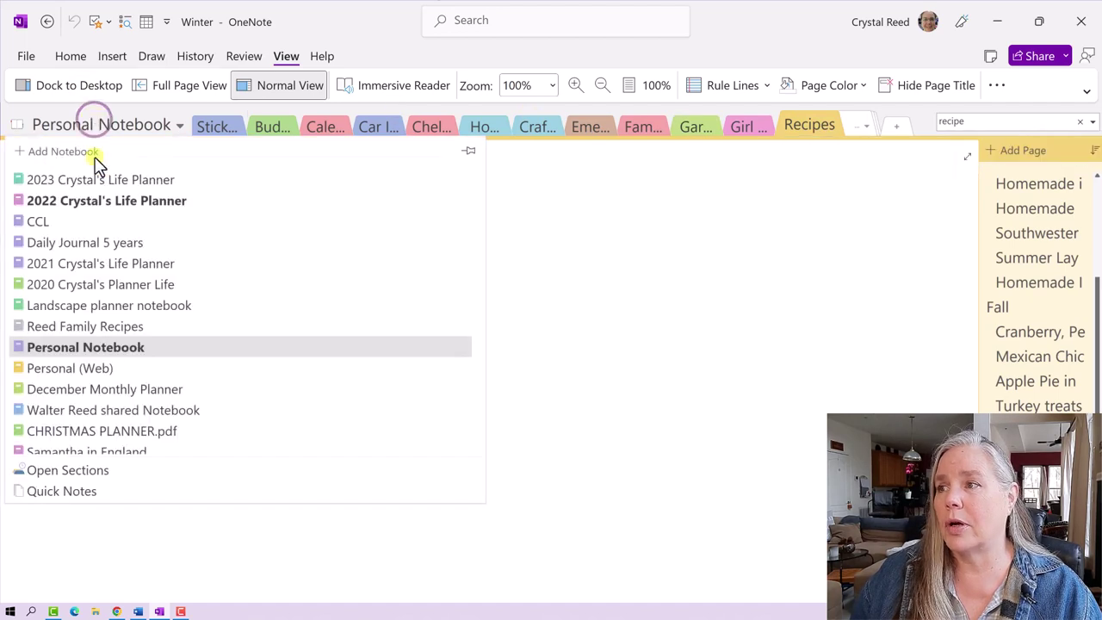
left_click(106, 327)
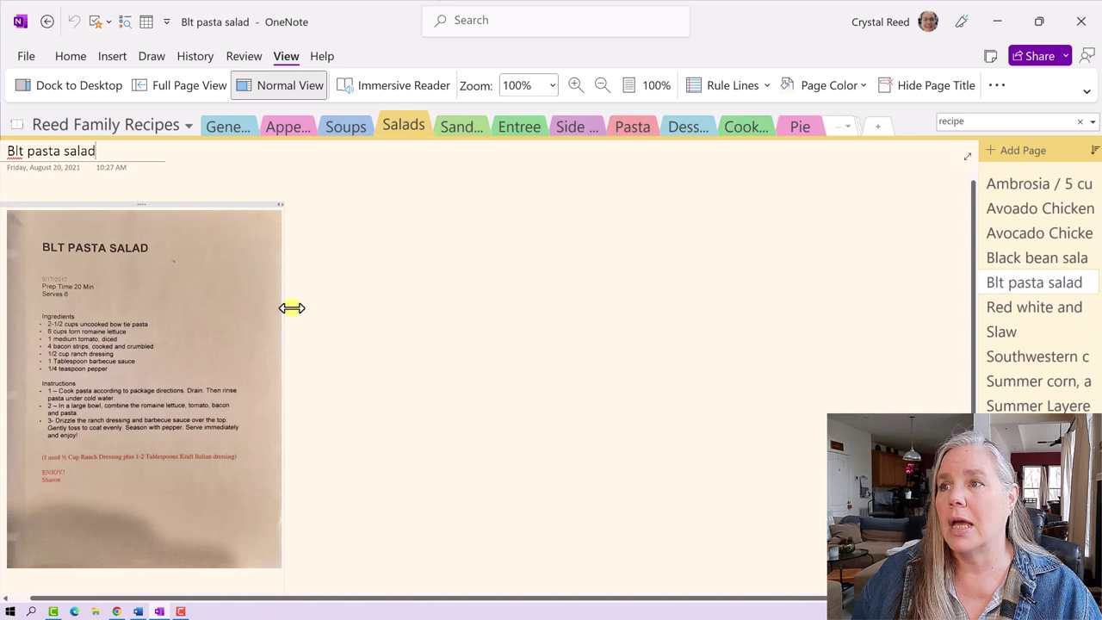
left_click(104, 123)
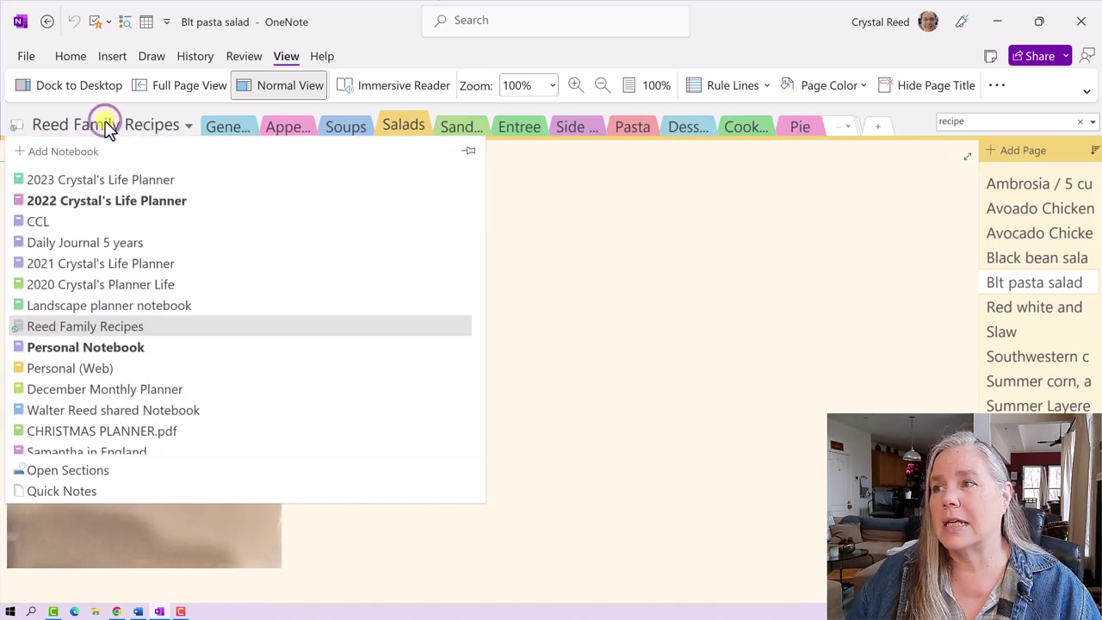
left_click(105, 124)
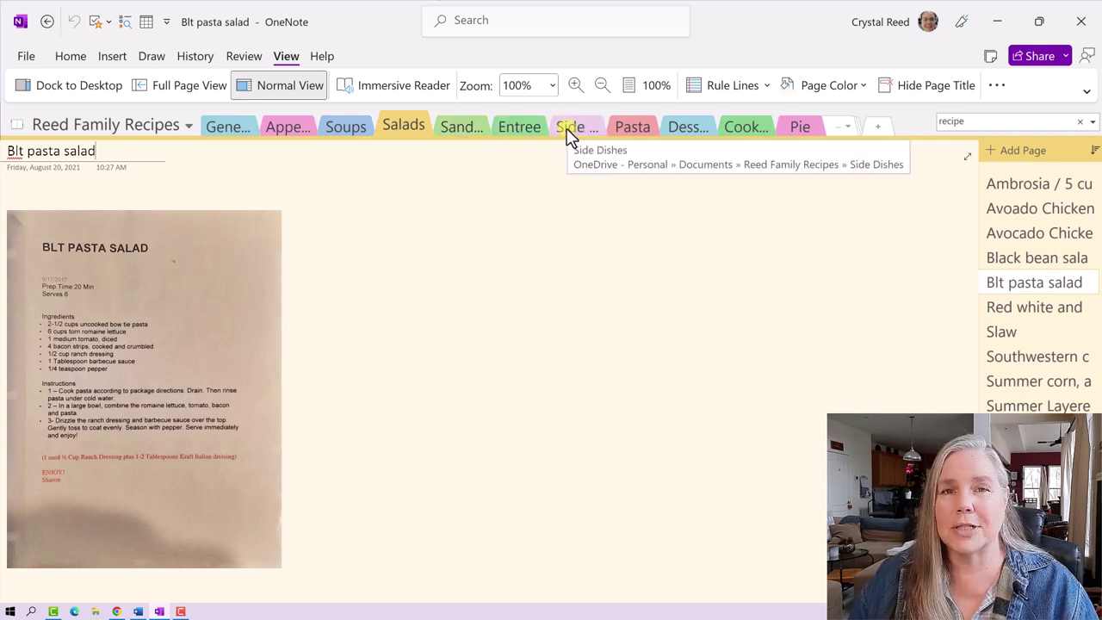
left_click(284, 126)
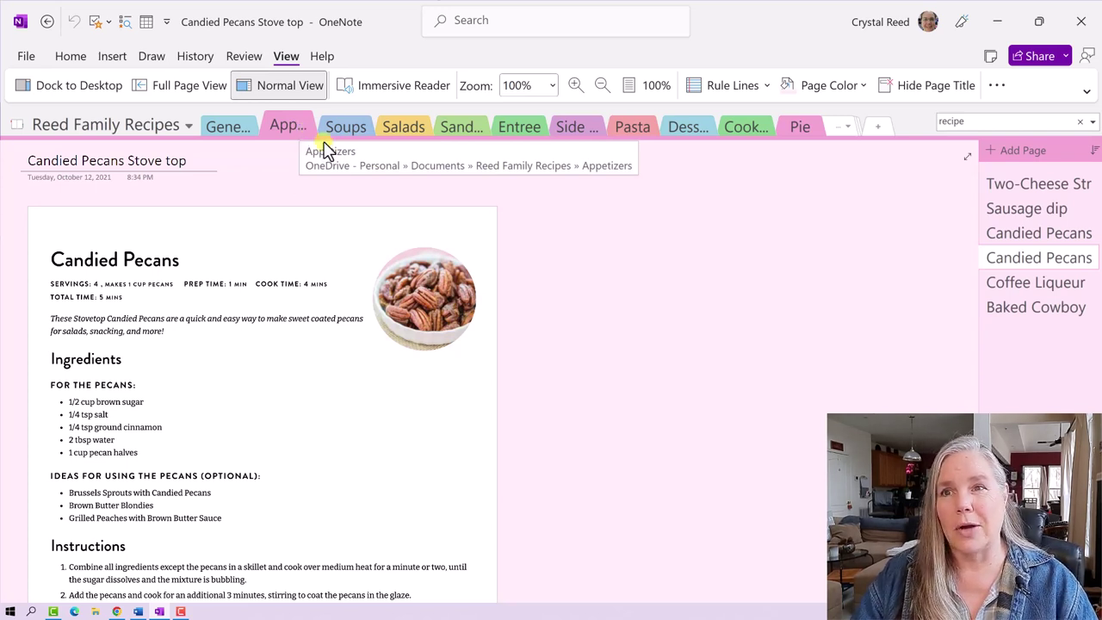
Step: Change the page color of the Candied Pecans Stove top page to light orange
left_click(651, 261)
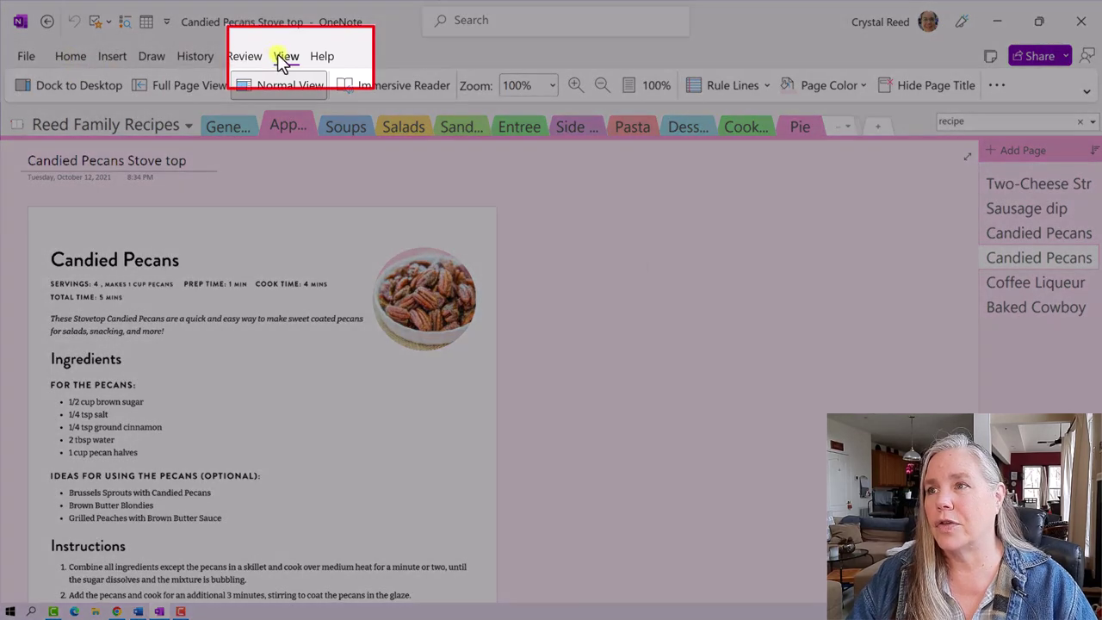
left_click(276, 59)
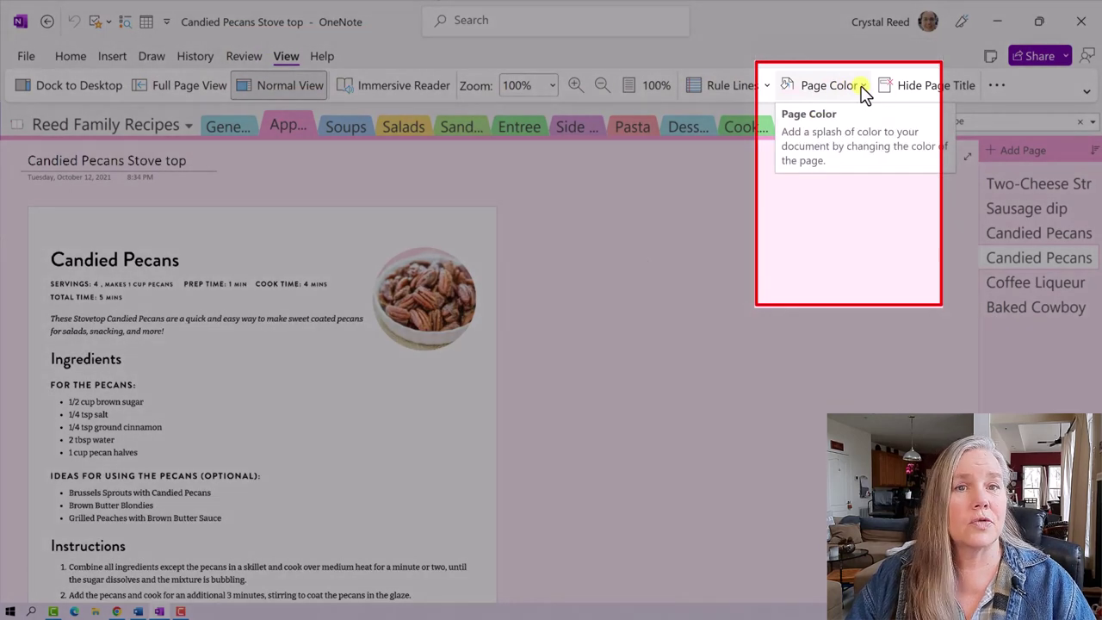
left_click(864, 86)
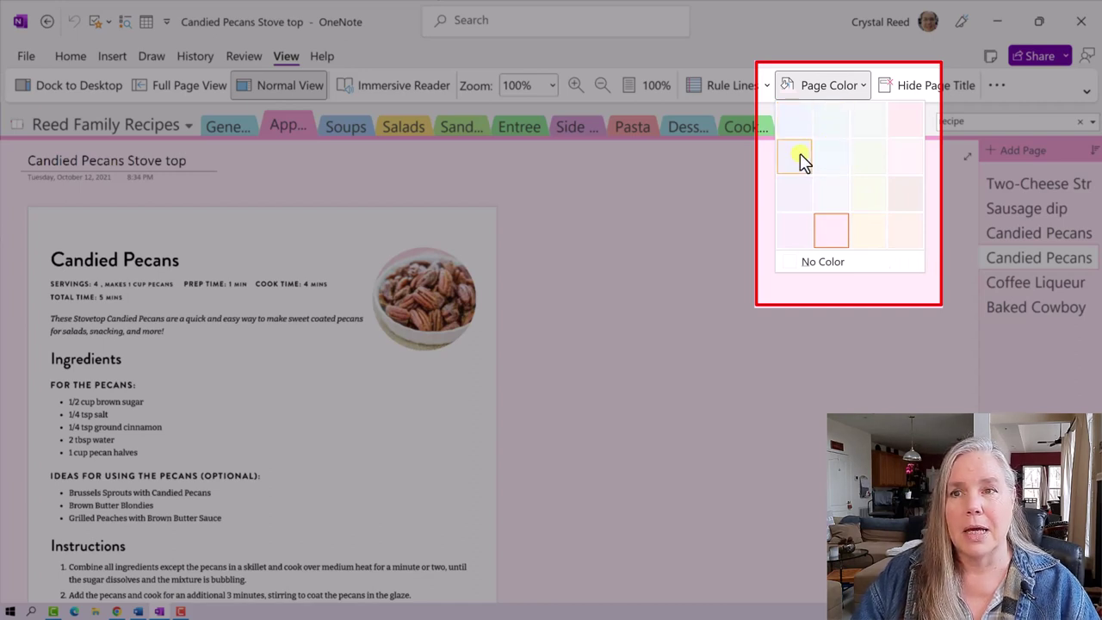
left_click(840, 243)
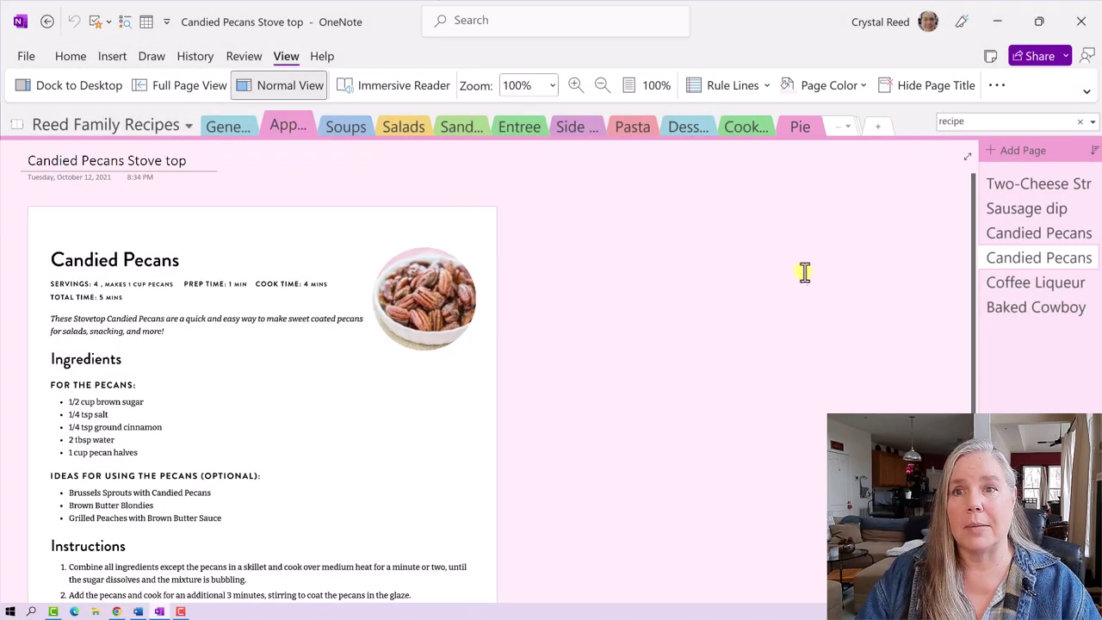
left_click(832, 88)
left_click(868, 234)
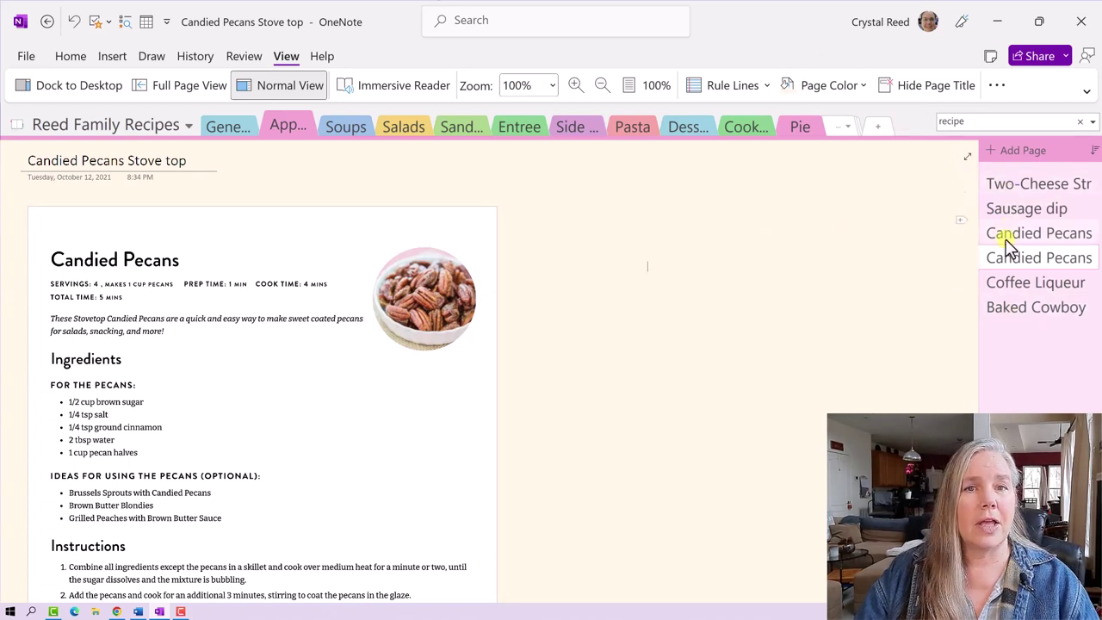
Step: Set the Candied Pecans Stove top page to No Color, and recolor it light pink to match its section
left_click(840, 83)
left_click(824, 262)
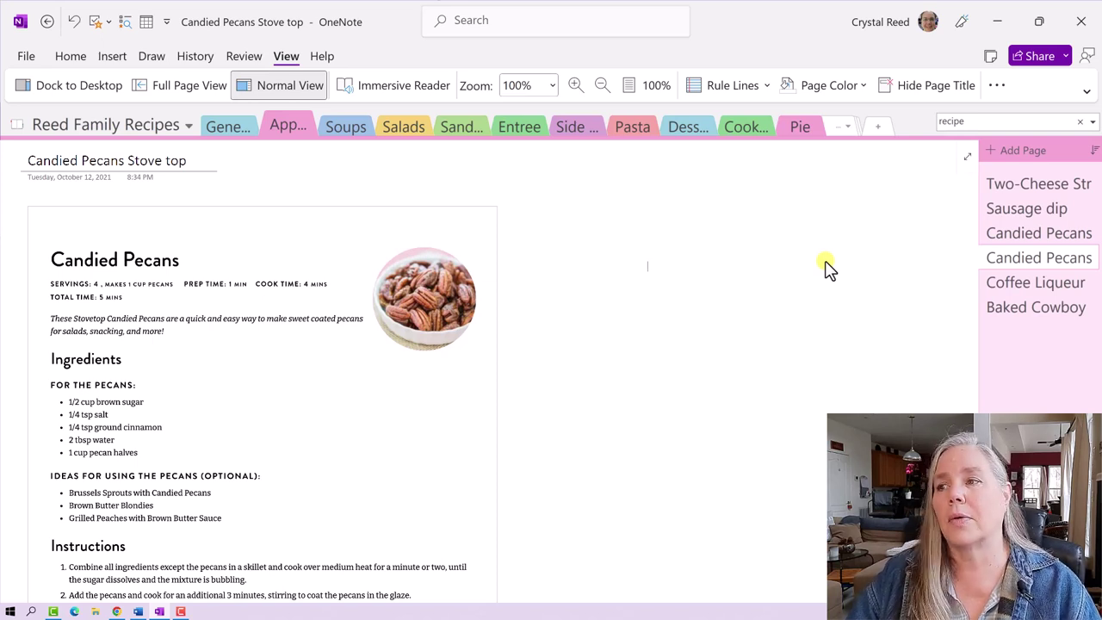
left_click(844, 83)
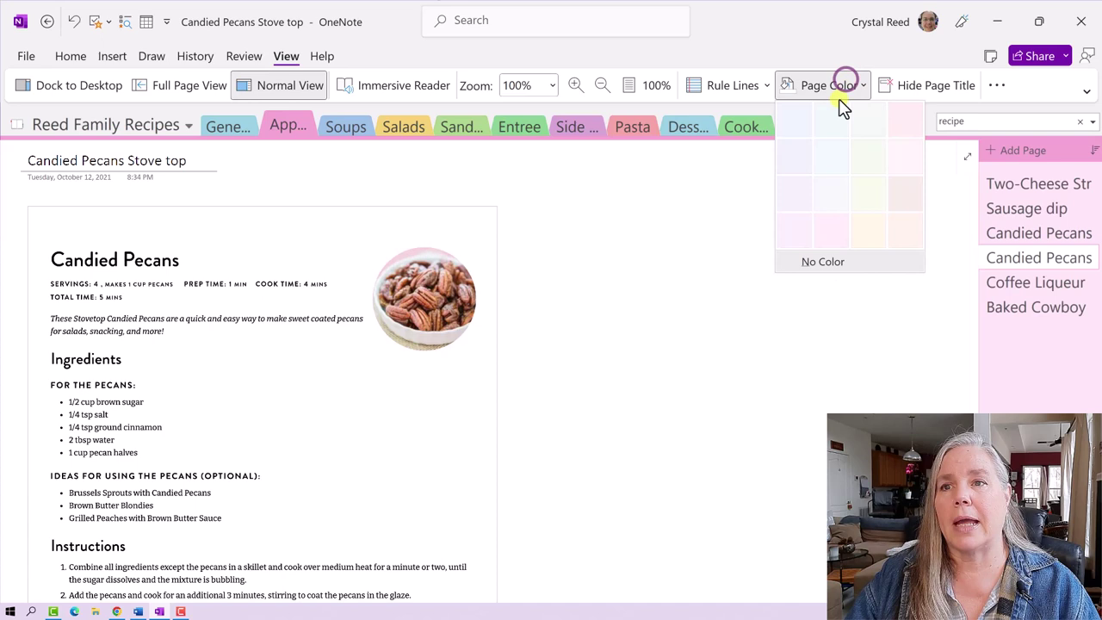
left_click(834, 228)
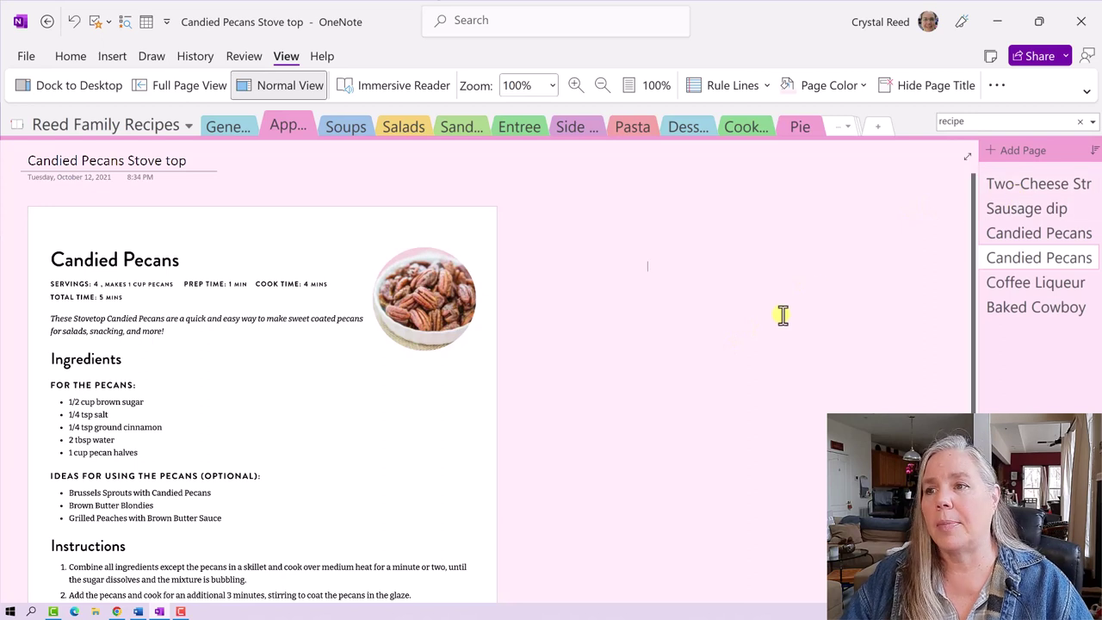
Step: Review the Candied Pecans recipe printout from its ingredients down to the source web link
scroll(781, 317, "down", 1)
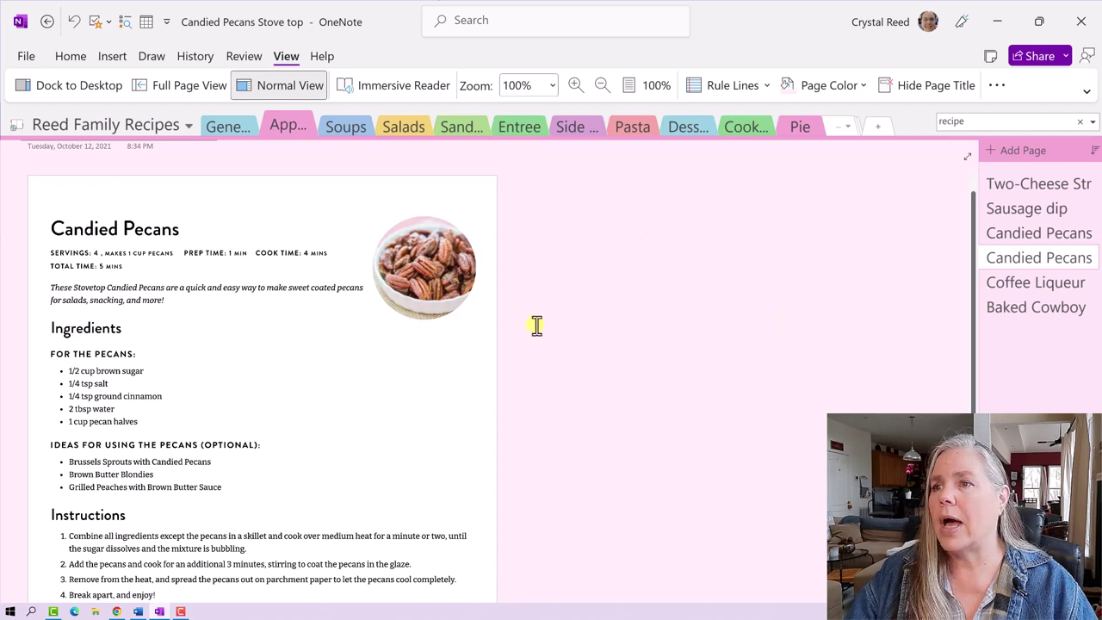
scroll(360, 250, "down", 1)
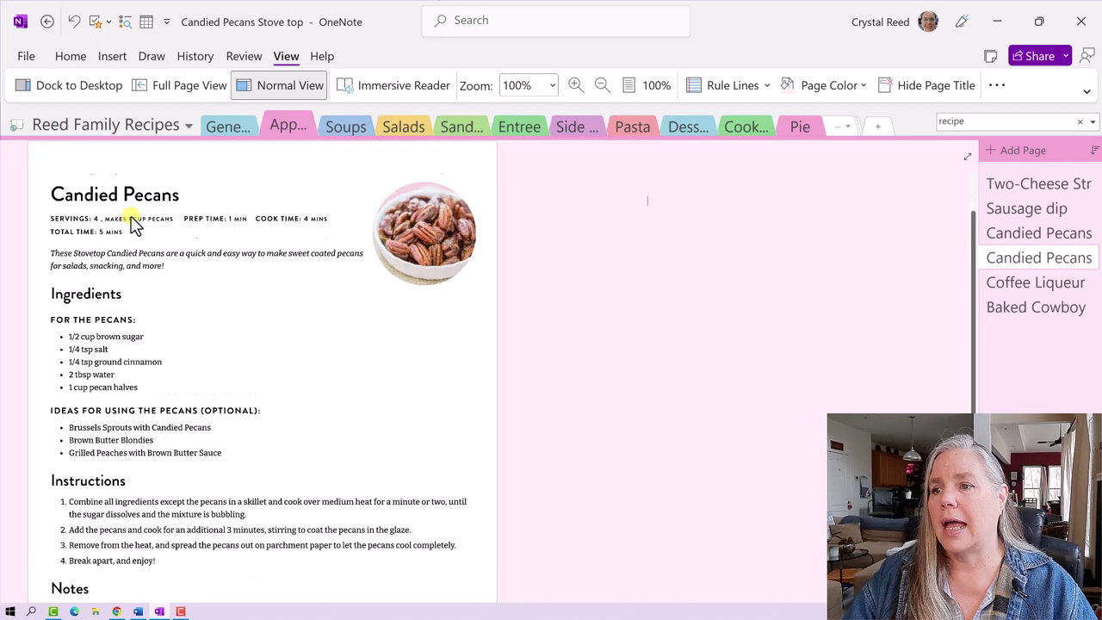
scroll(135, 222, "down", 7)
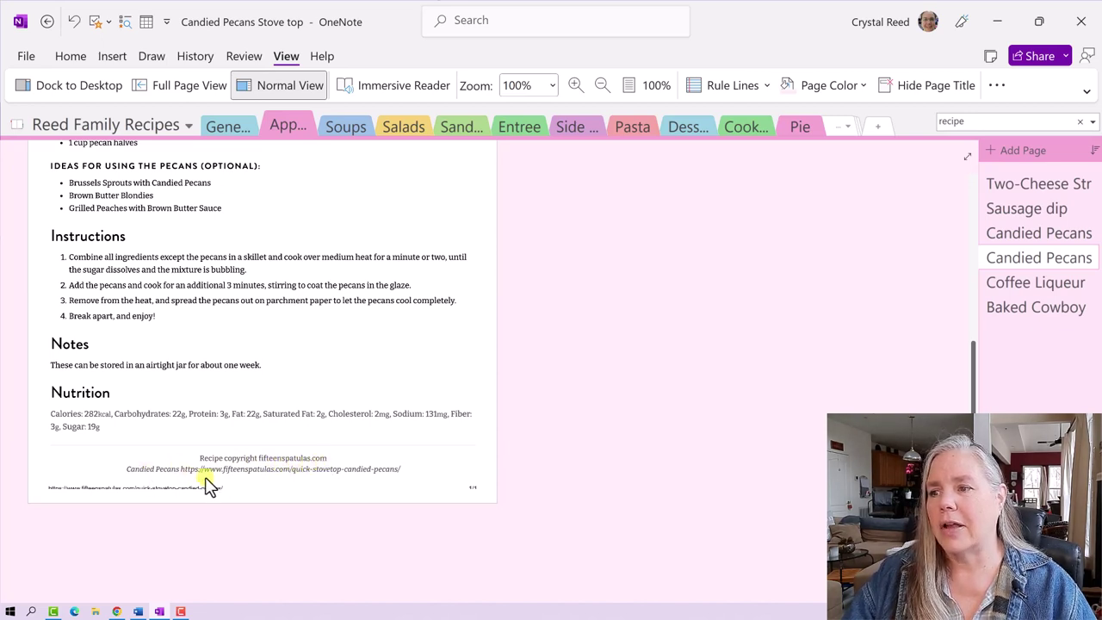
scroll(373, 485, "up", 1)
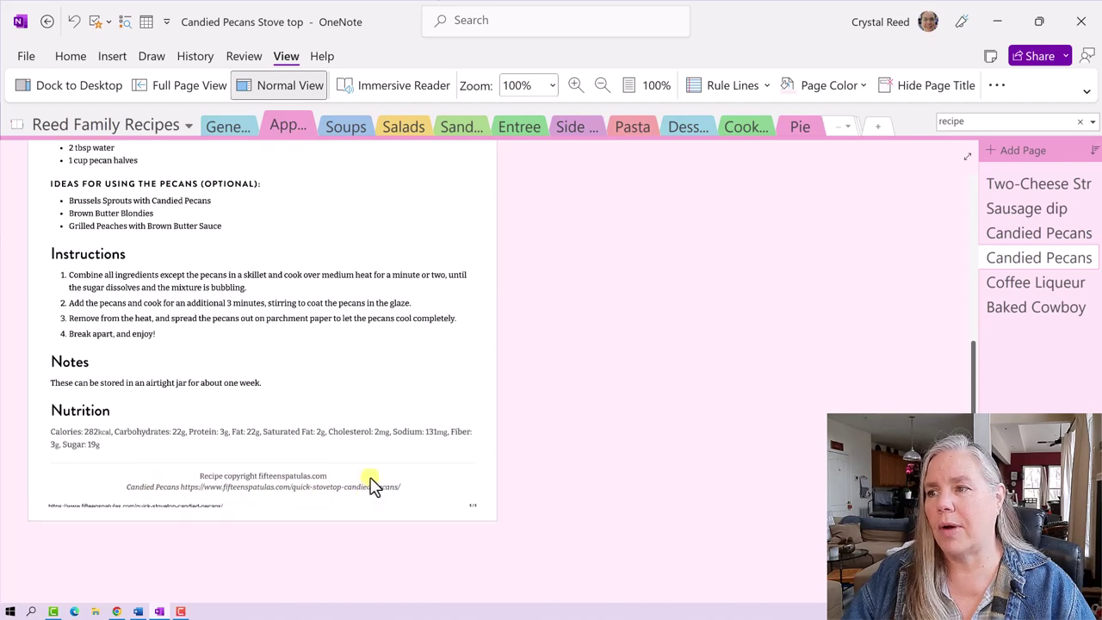
scroll(372, 485, "up", 5)
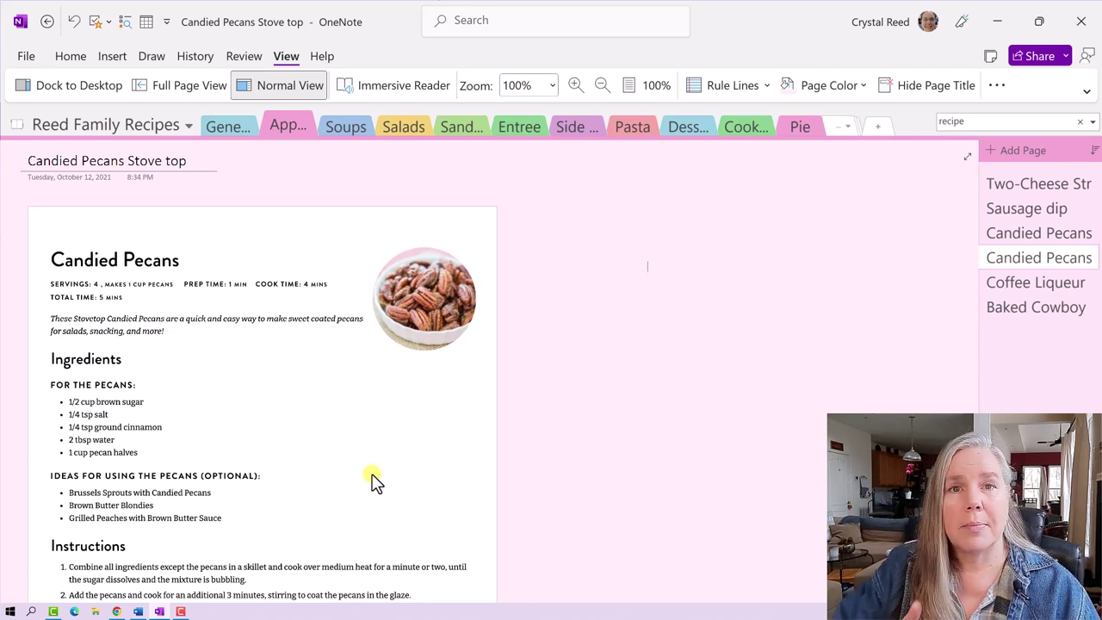
Step: Switch to Chrome and jump to the recipe card on Sugar Spun Run's The Best Cheesecake Recipe page
left_click(116, 611)
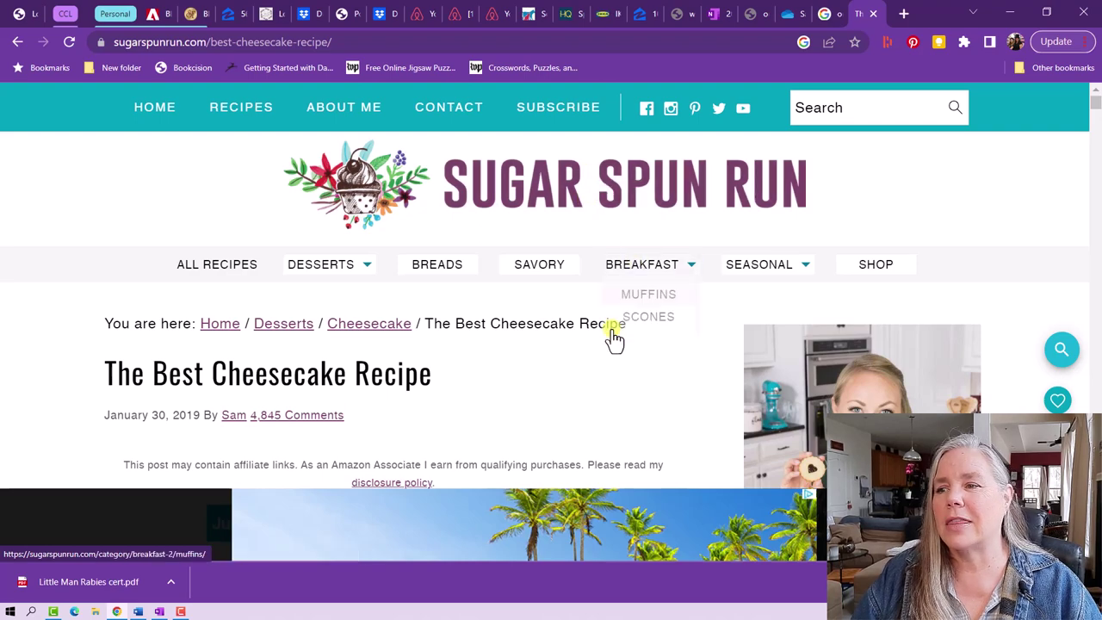
scroll(607, 357, "down", 2)
scroll(608, 354, "down", 4)
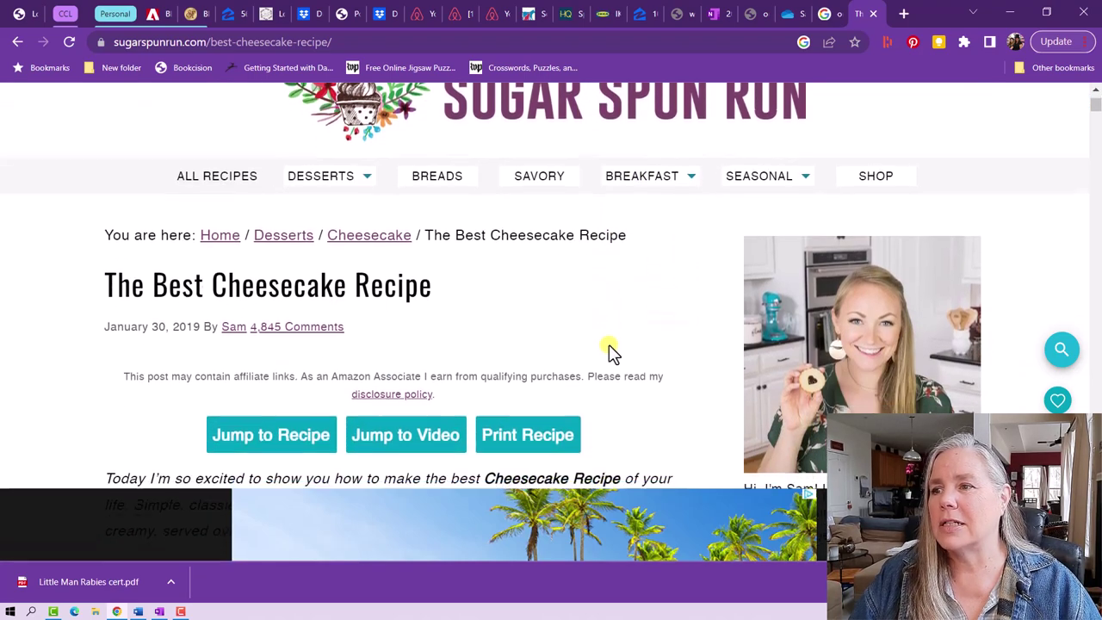
scroll(613, 349, "down", 1)
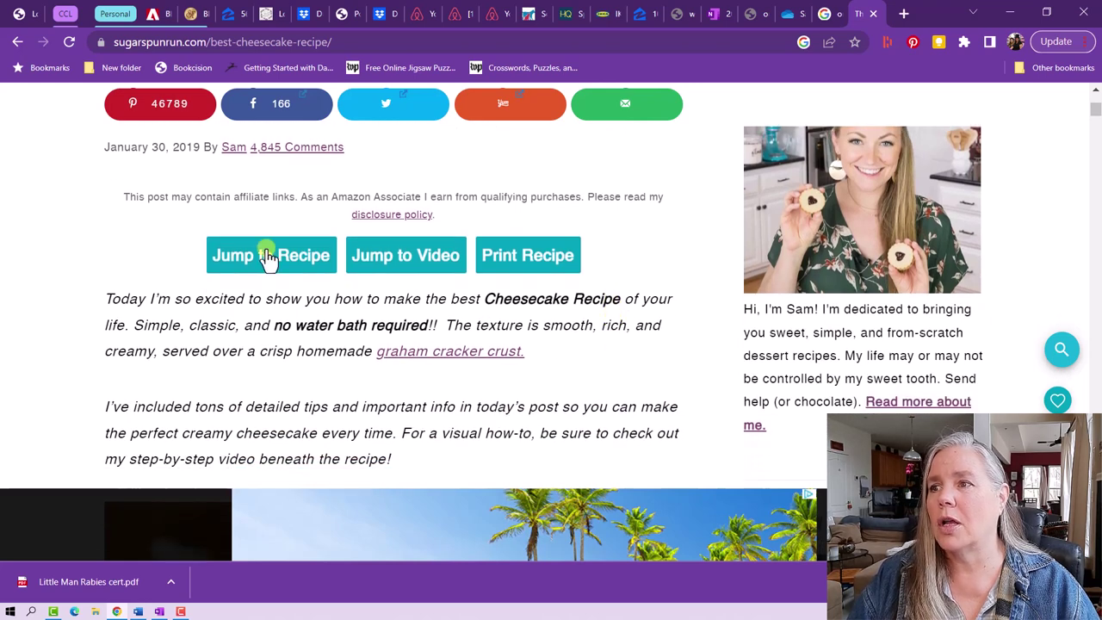
left_click(267, 258)
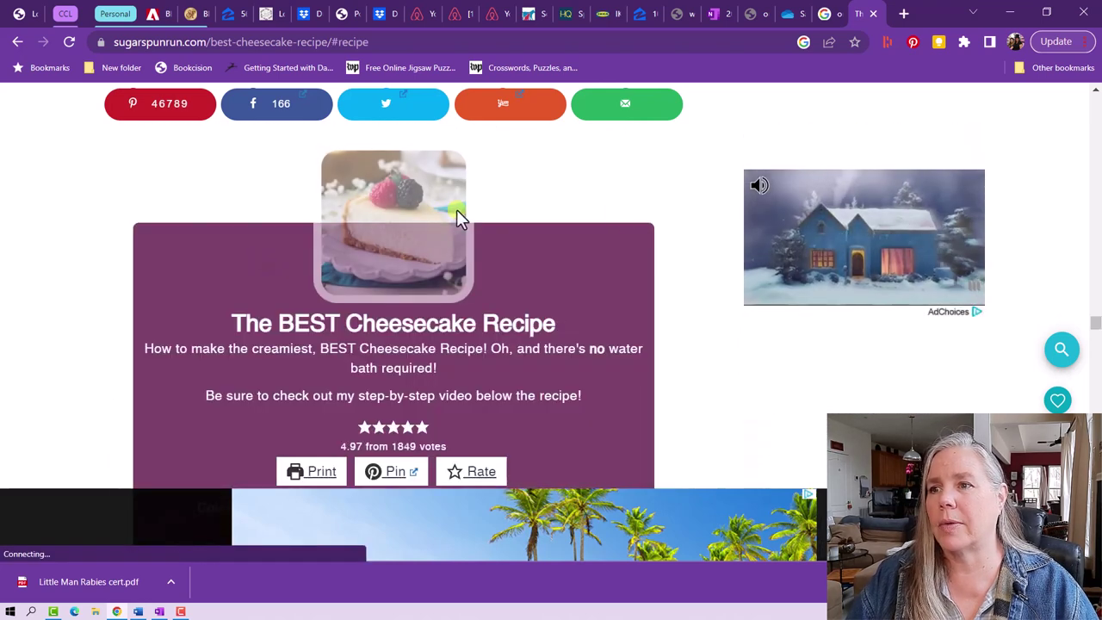
Step: Examine the cheesecake recipe card, including its video, ingredients, recommended equipment and instructions
scroll(676, 250, "down", 2)
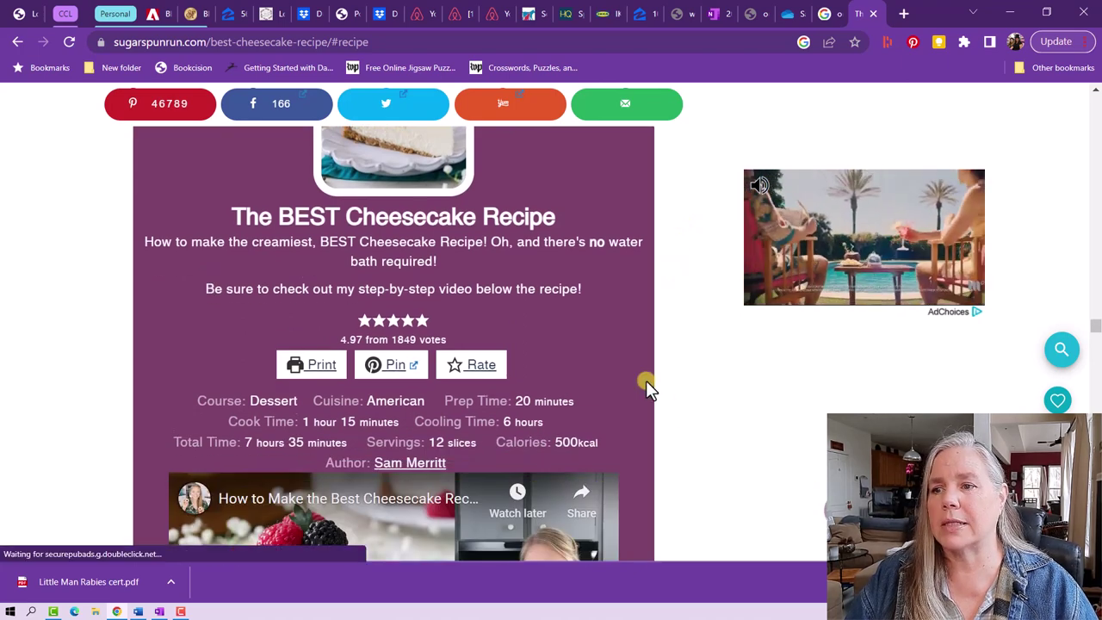
scroll(639, 339, "down", 2)
scroll(639, 339, "down", 5)
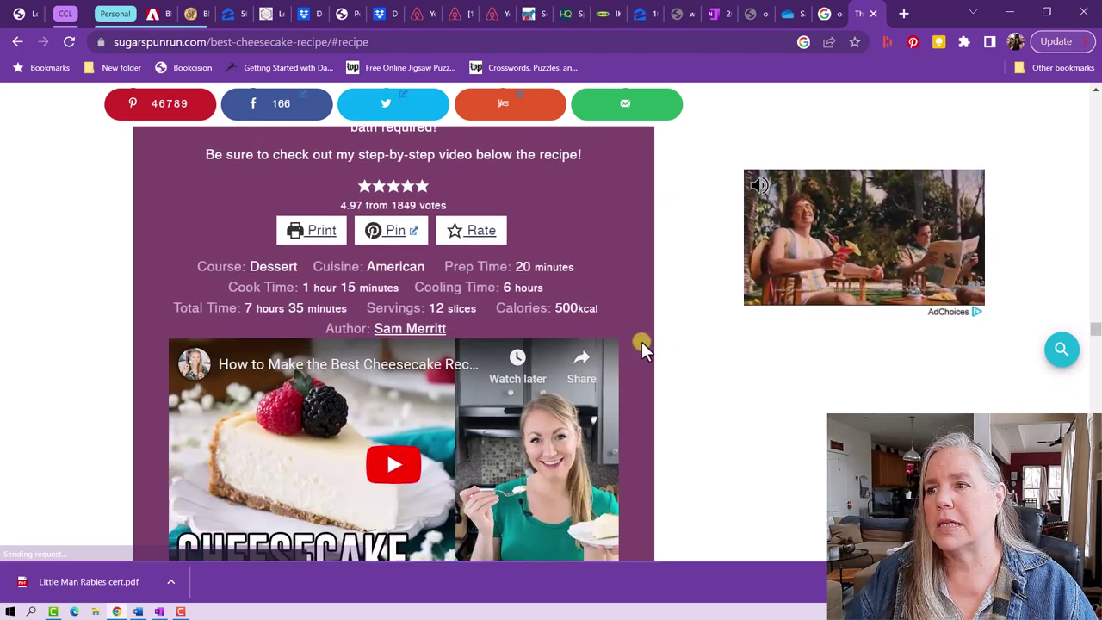
scroll(642, 341, "down", 6)
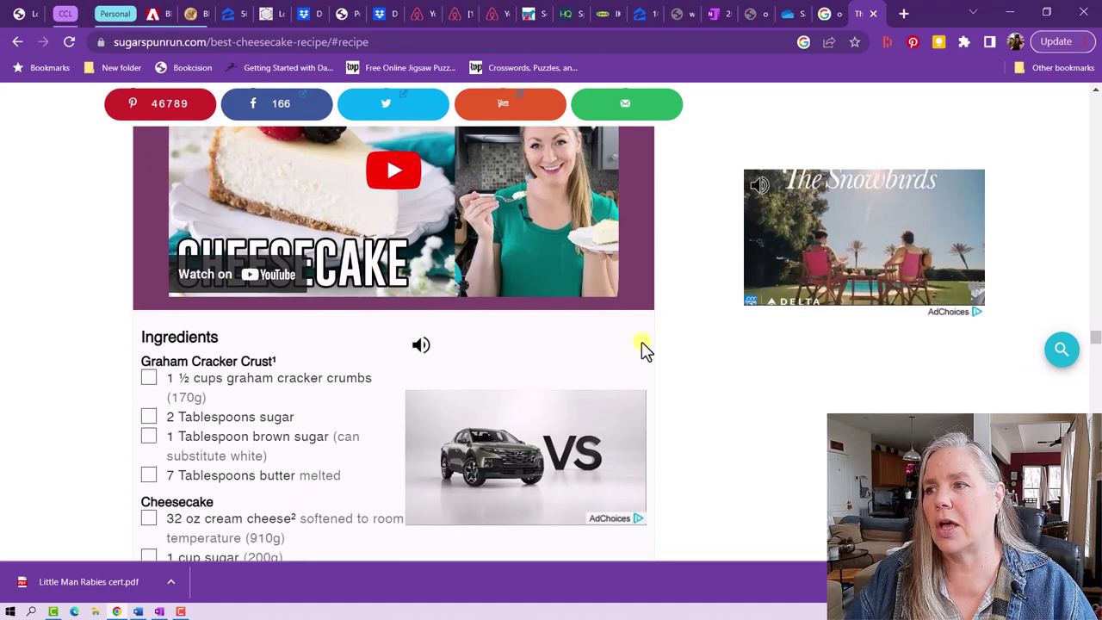
scroll(641, 349, "down", 8)
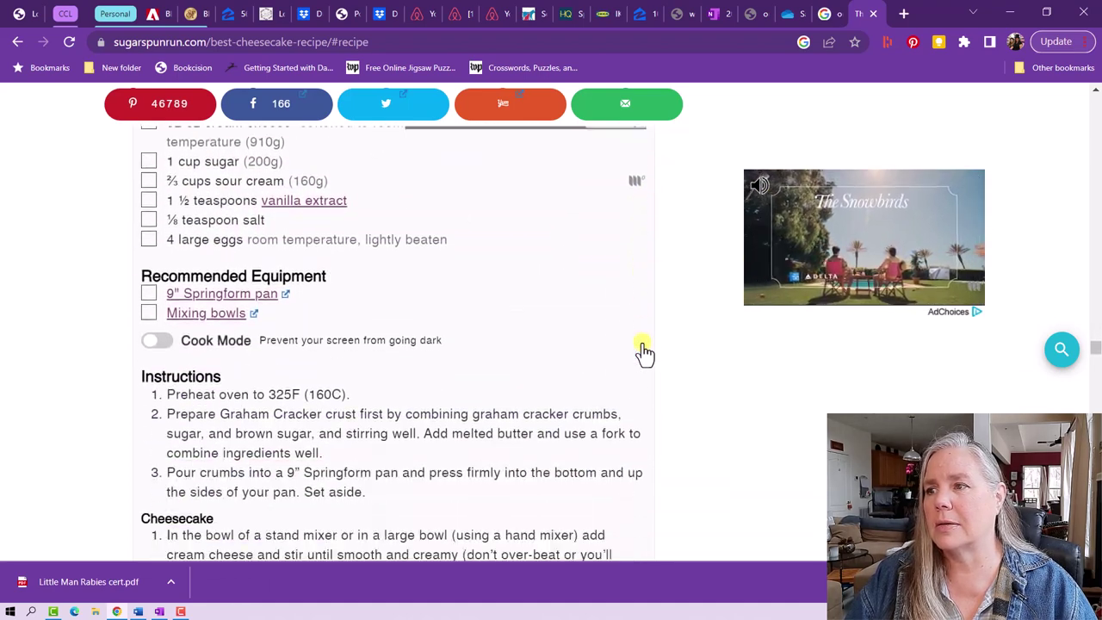
scroll(644, 352, "down", 2)
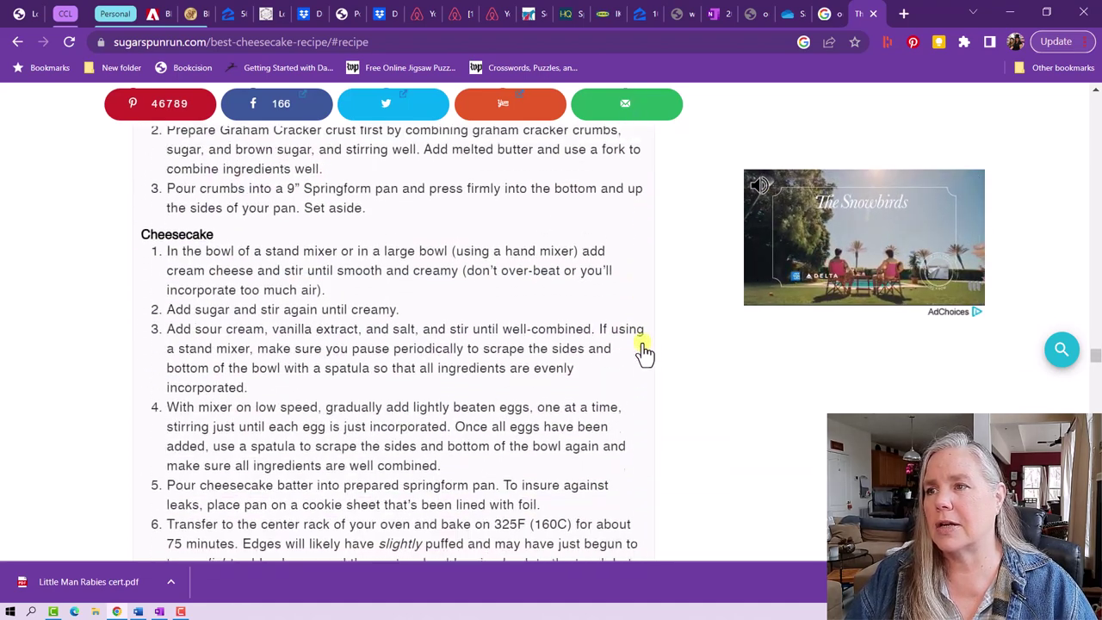
scroll(644, 351, "down", 7)
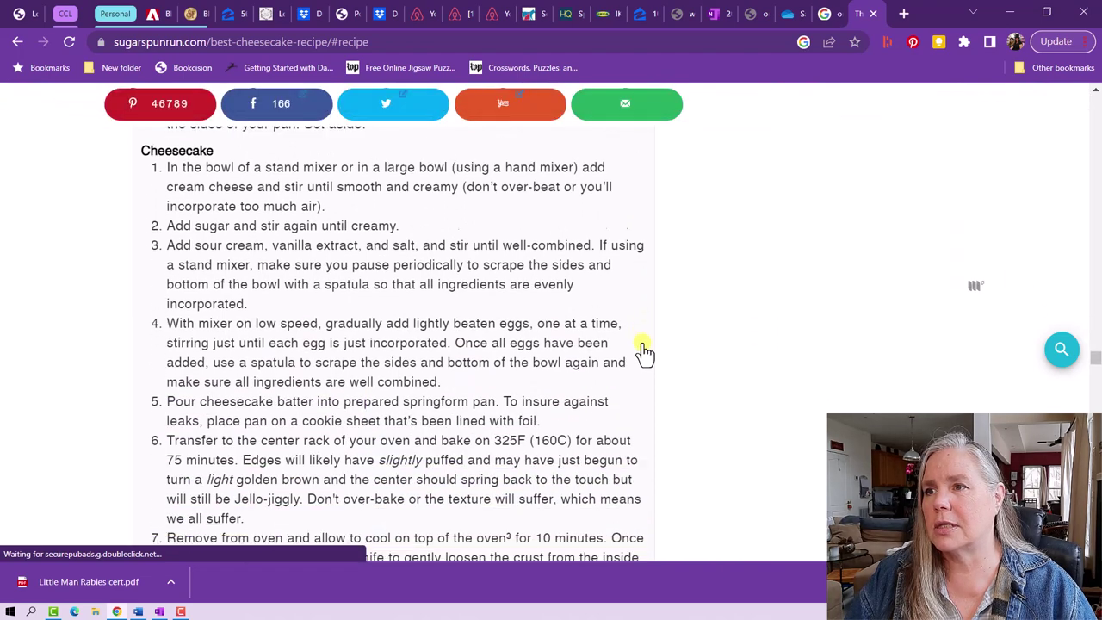
scroll(645, 352, "down", 2)
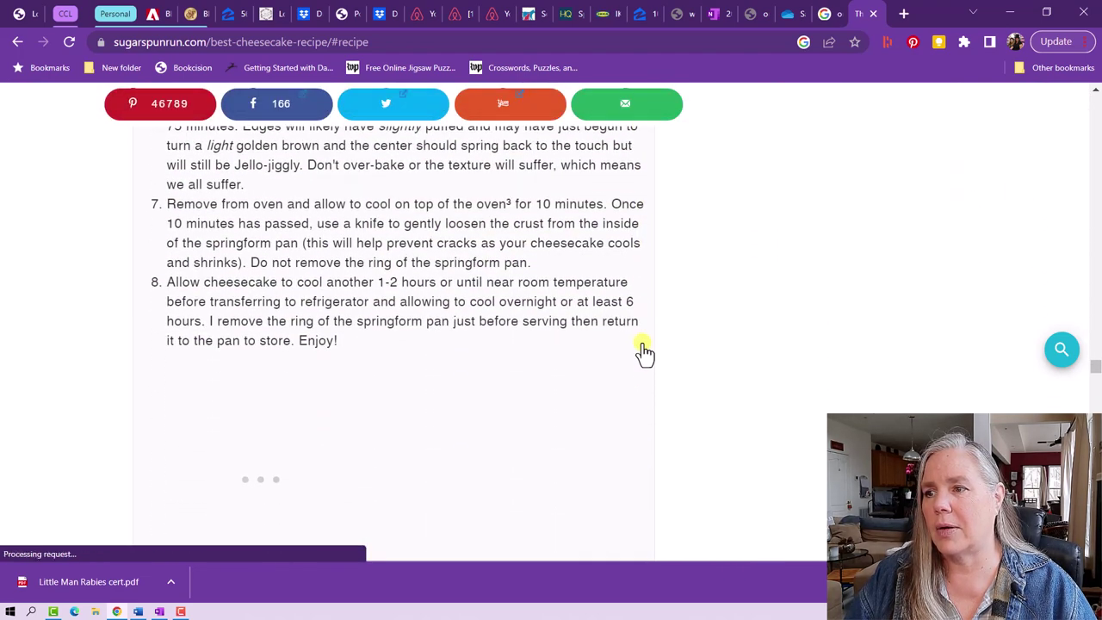
Step: Open the printable version of The BEST Cheesecake Recipe and review it through to the notes and nutrition information
scroll(644, 351, "up", 5)
scroll(644, 351, "up", 15)
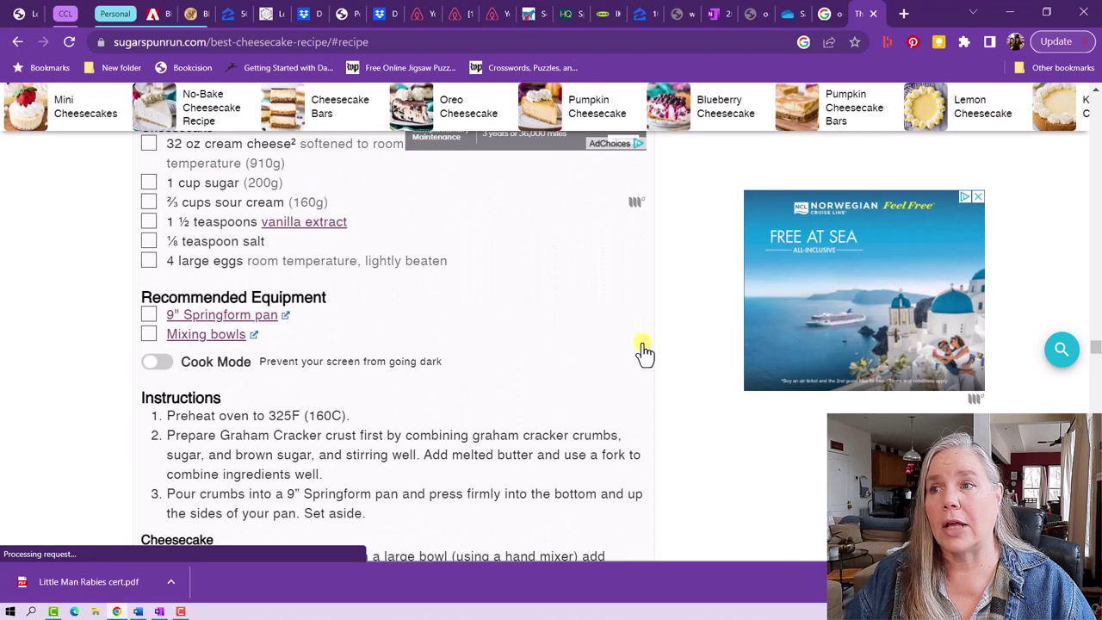
scroll(650, 340, "up", 2)
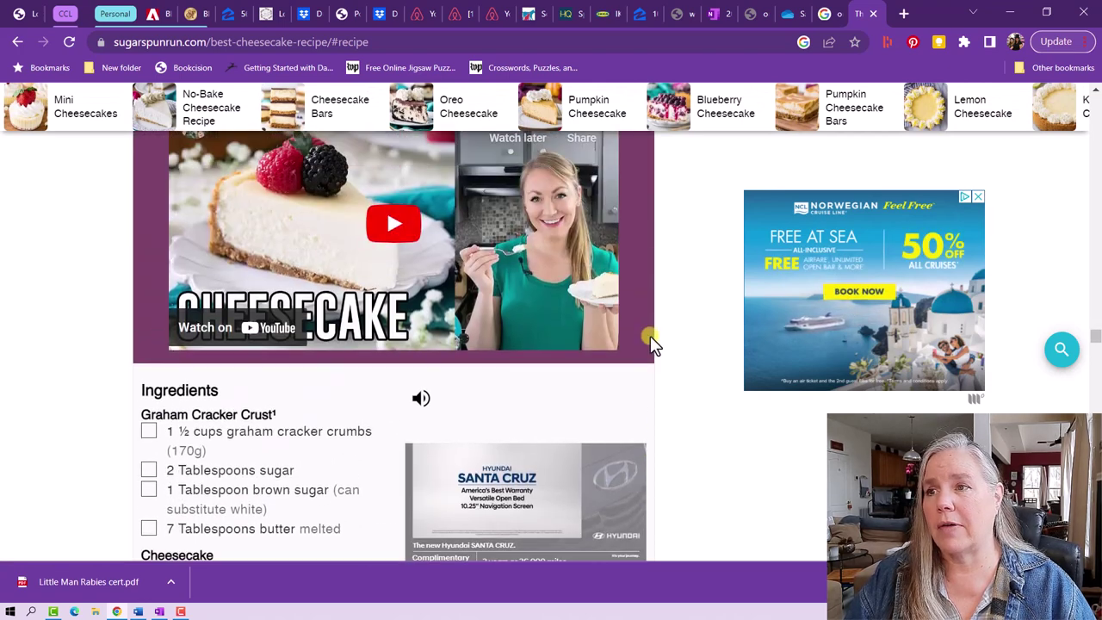
scroll(651, 335, "up", 5)
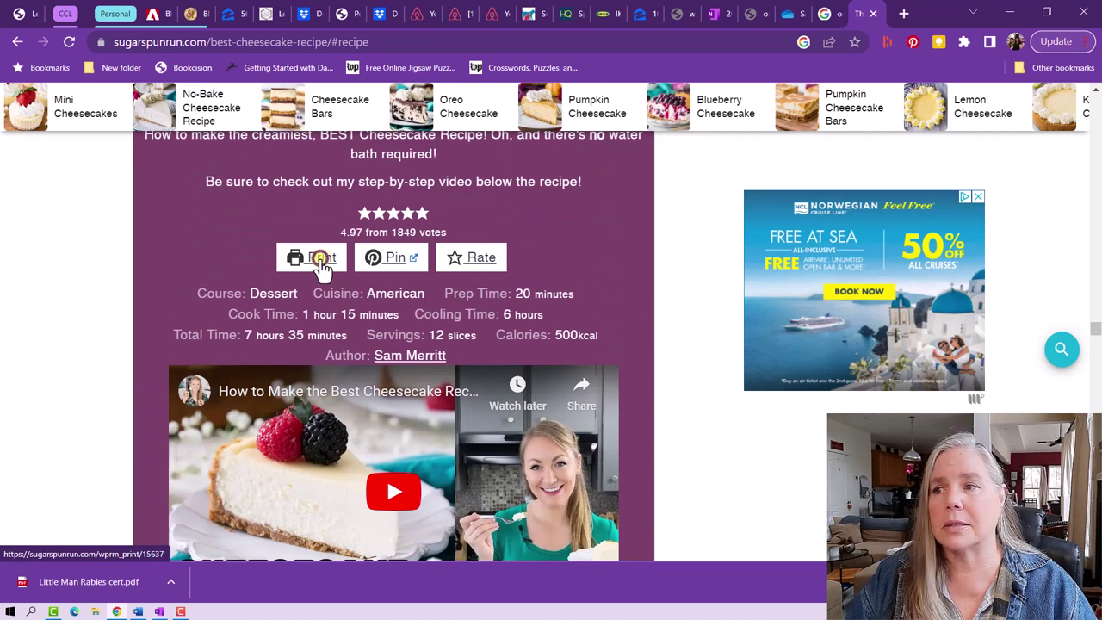
left_click(321, 258)
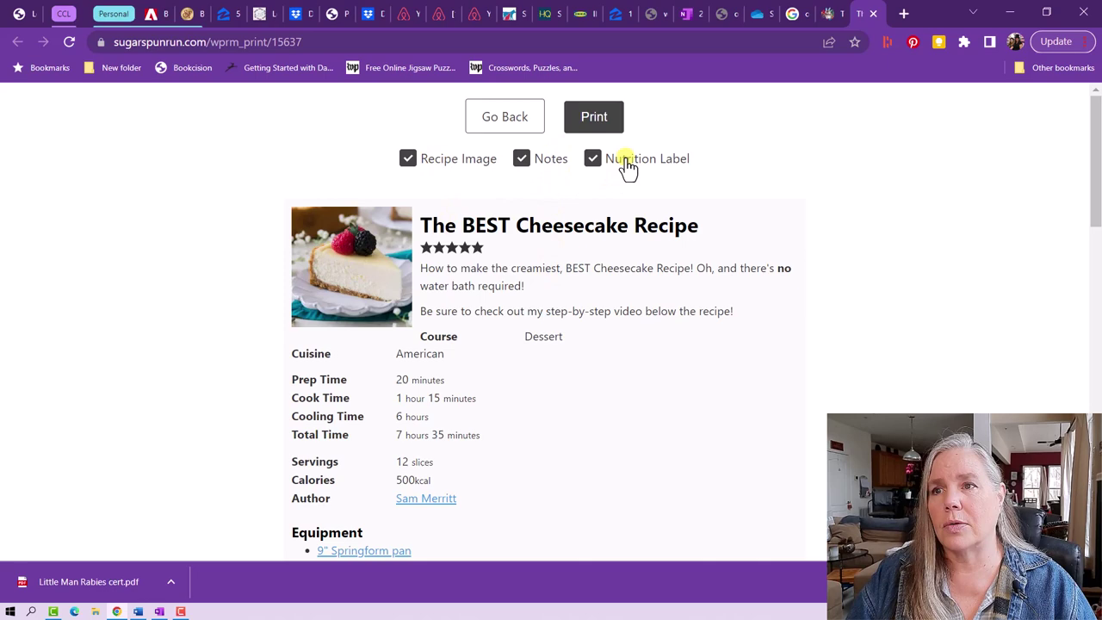
scroll(645, 290, "down", 2)
scroll(647, 293, "down", 6)
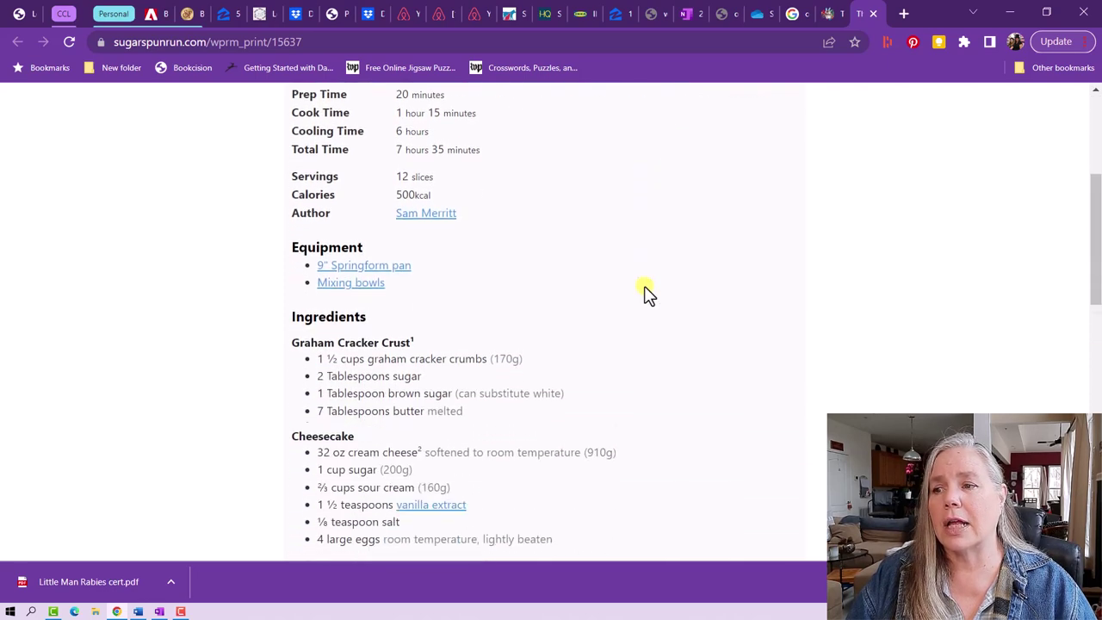
scroll(643, 285, "down", 5)
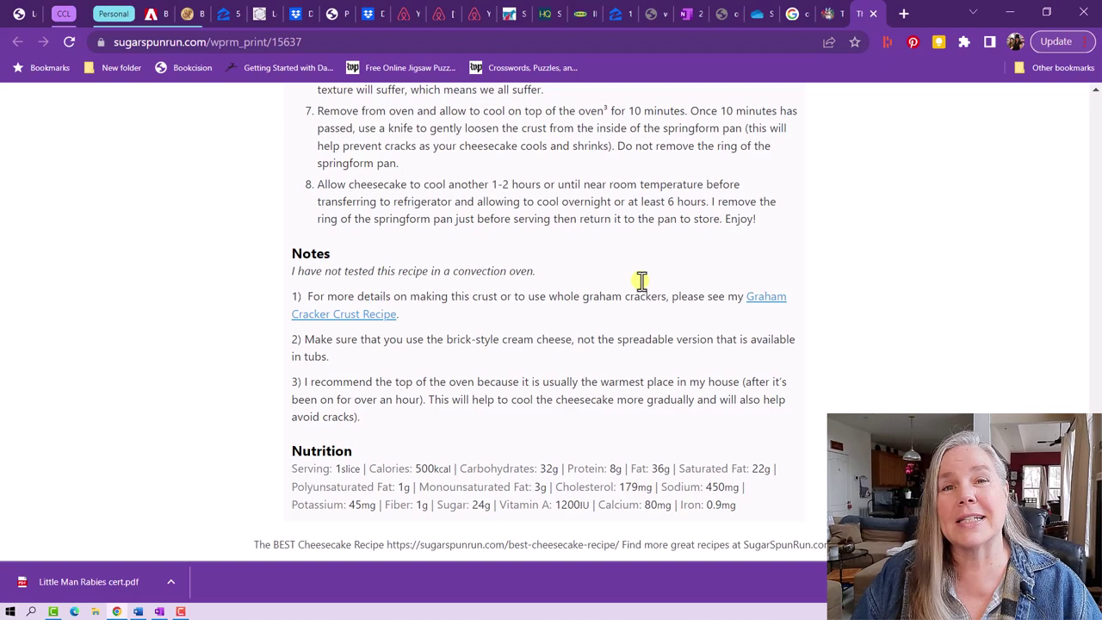
Step: Print the full printable version of The BEST Cheesecake Recipe with OneNote (Desktop) as the destination
scroll(642, 280, "up", 6)
scroll(640, 279, "up", 8)
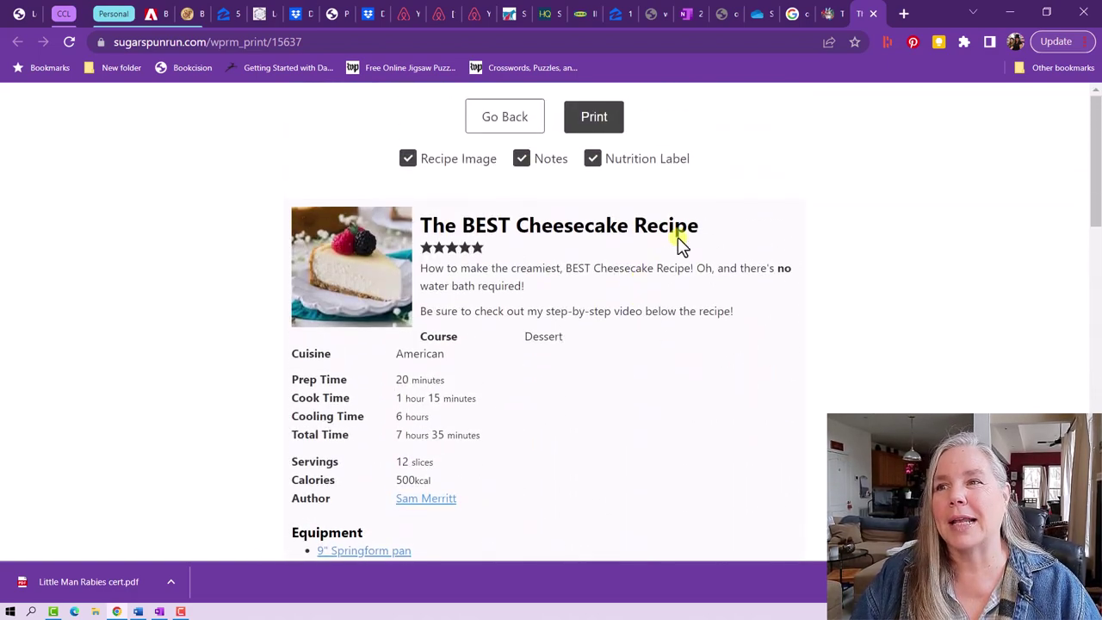
left_click(594, 117)
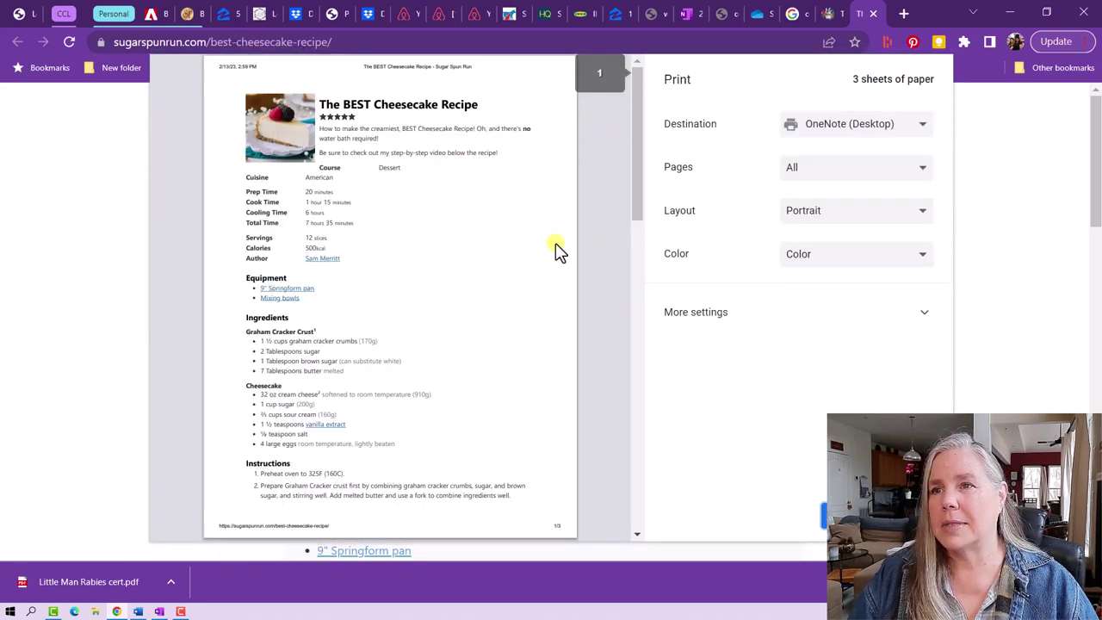
left_click(921, 125)
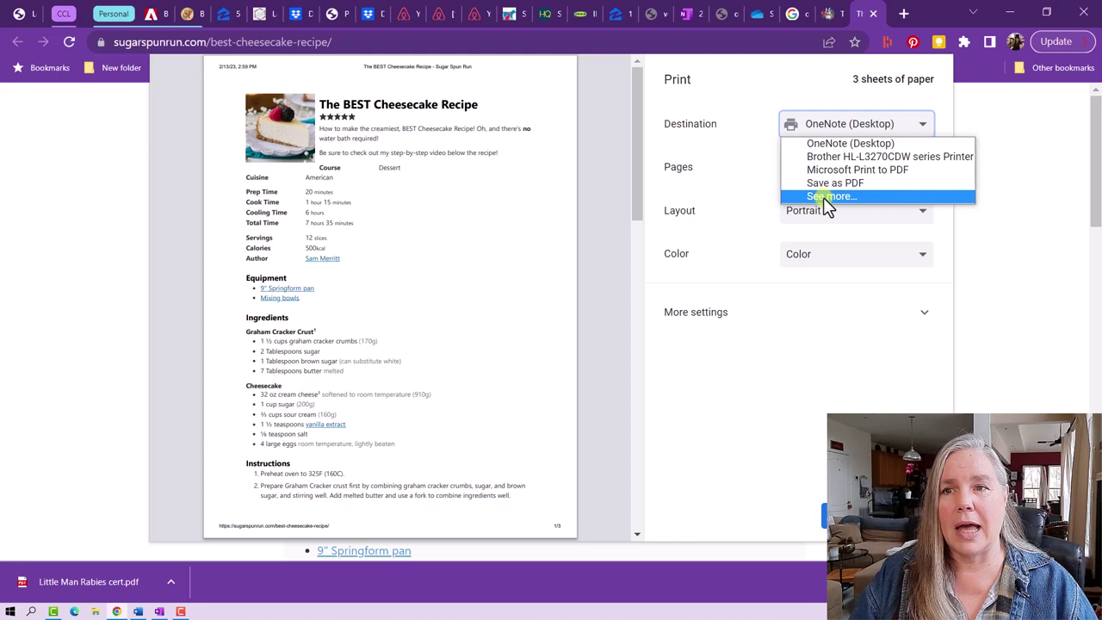
left_click(833, 142)
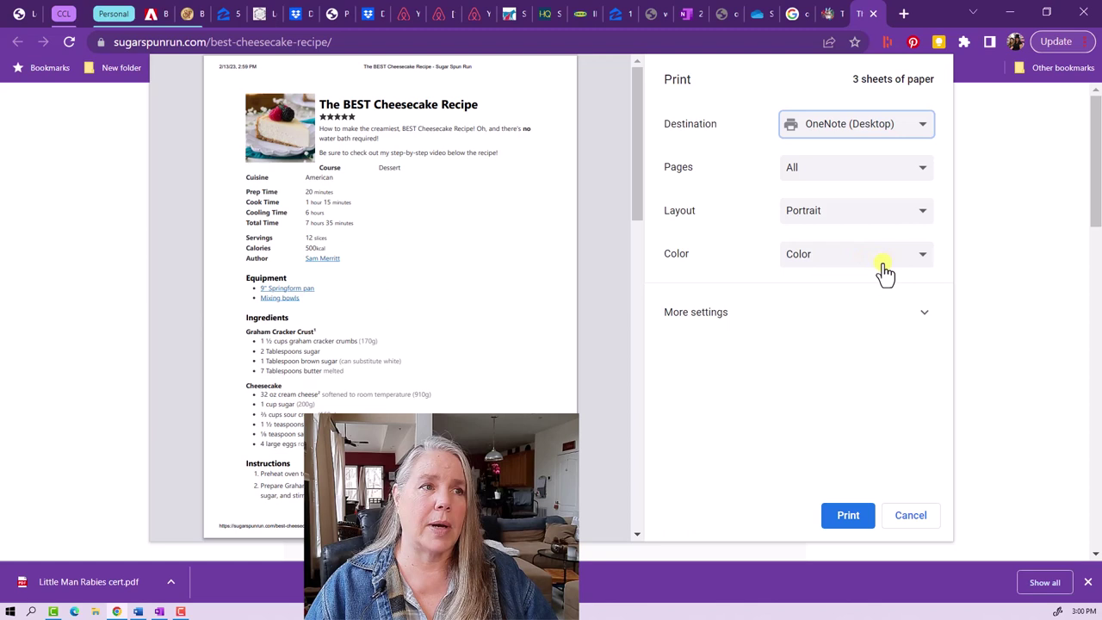
left_click(849, 519)
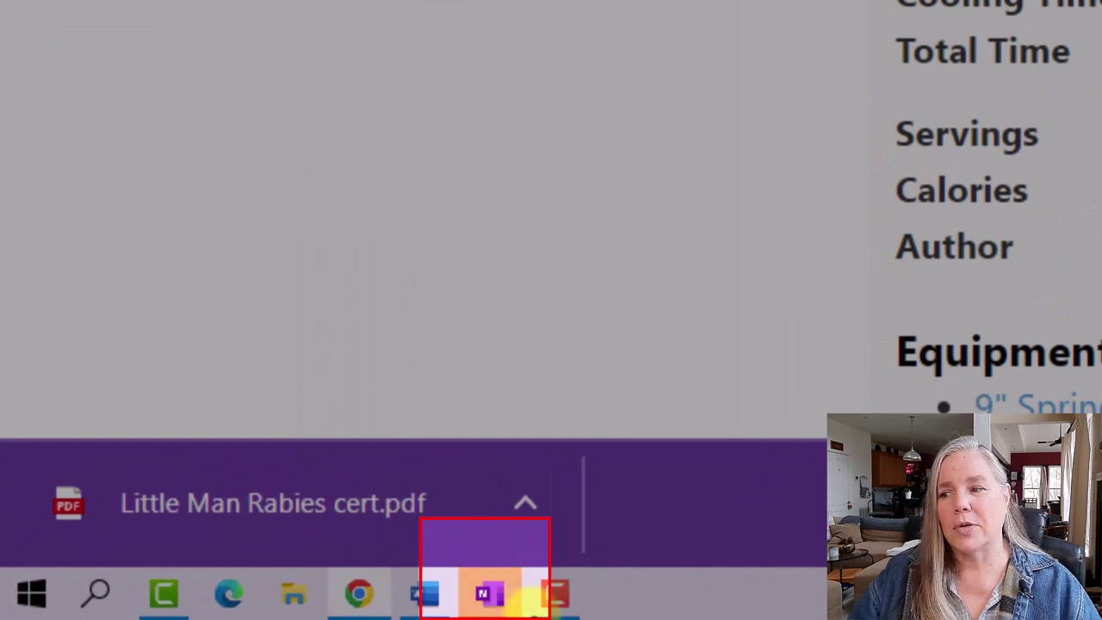
Step: Switch to OneNote and insert the cheesecake printout into the Cakes section of the family recipes notebook
mouse_move(485, 602)
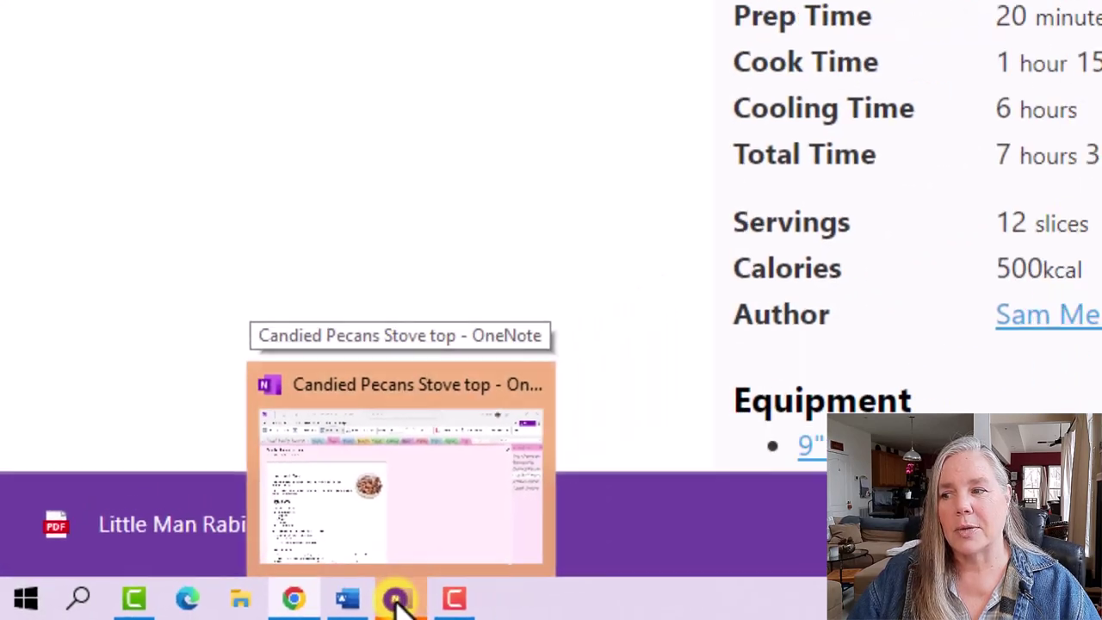
left_click(487, 594)
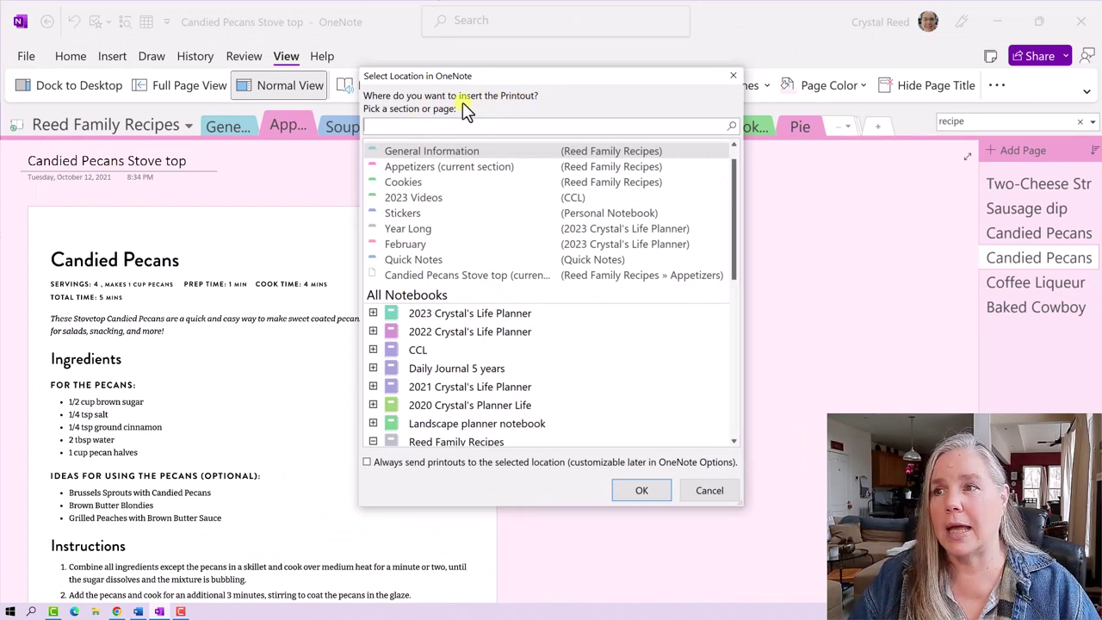
scroll(444, 366, "down", 2)
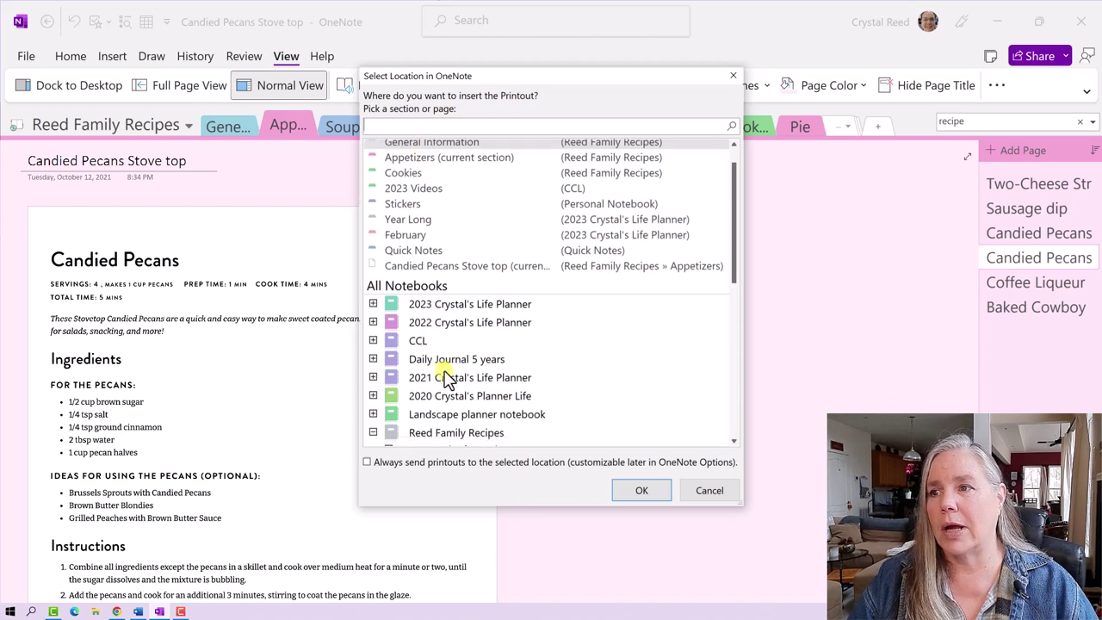
scroll(445, 369, "down", 1)
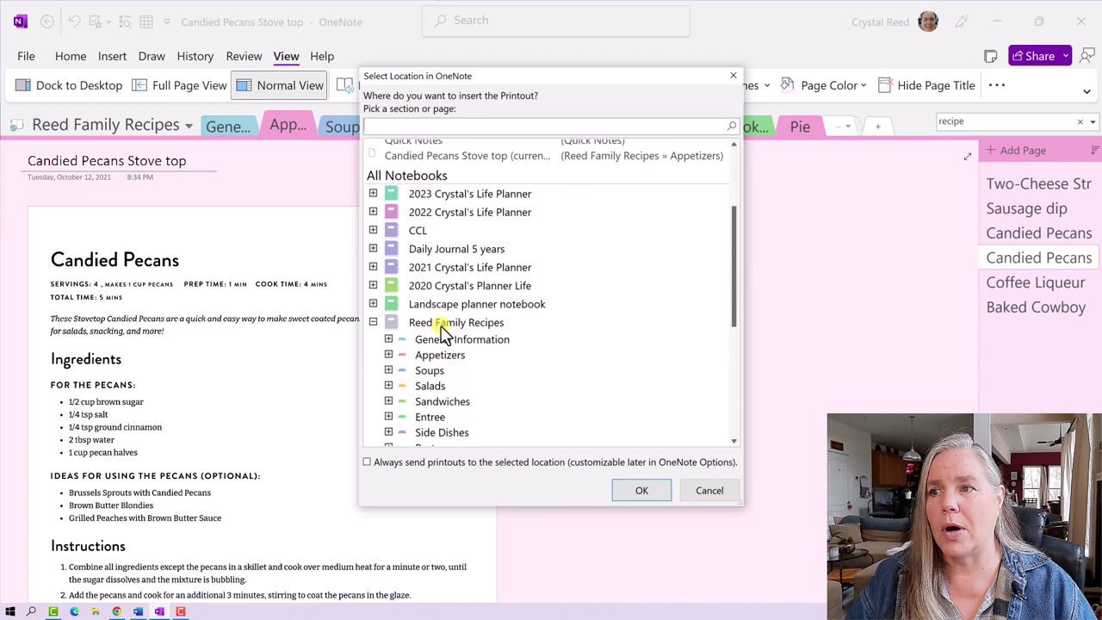
scroll(489, 331, "down", 1)
scroll(488, 331, "down", 4)
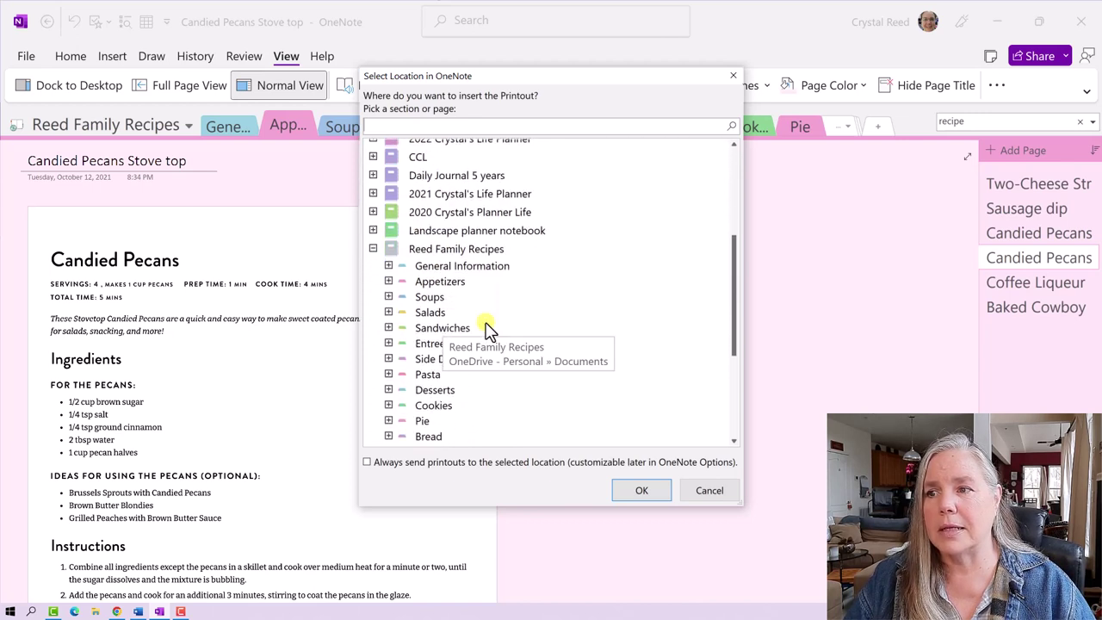
scroll(486, 316, "down", 1)
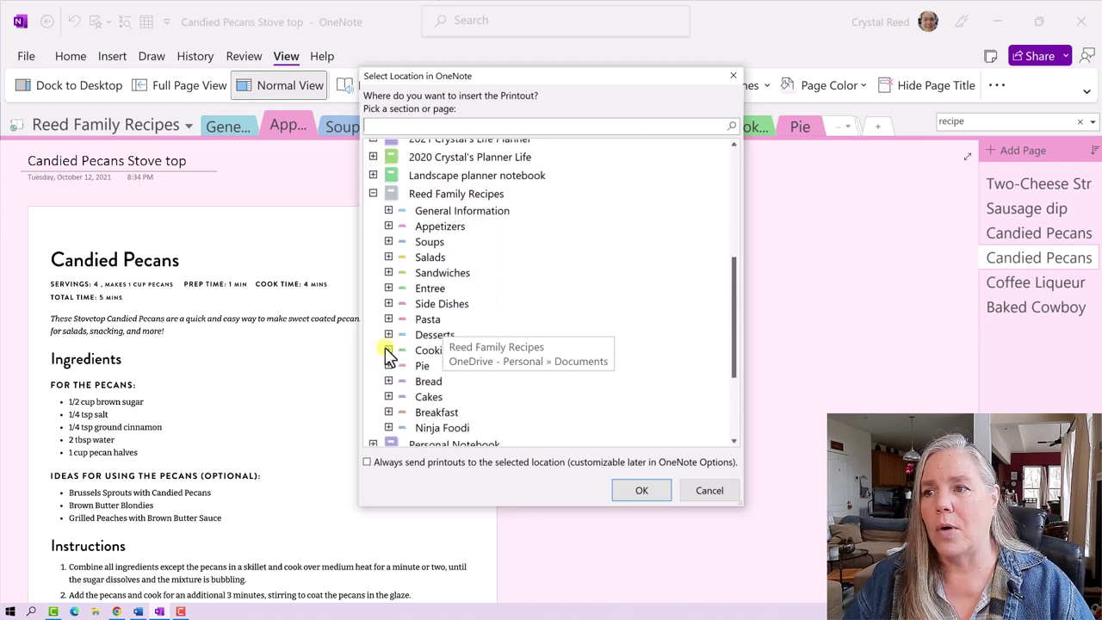
left_click(388, 397)
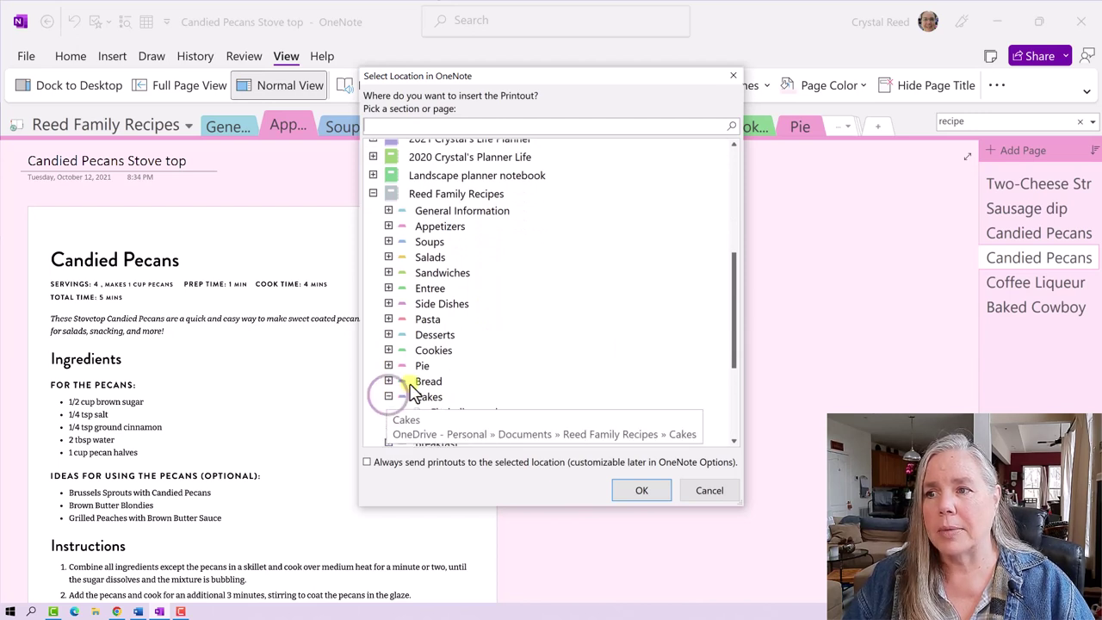
scroll(500, 362, "down", 1)
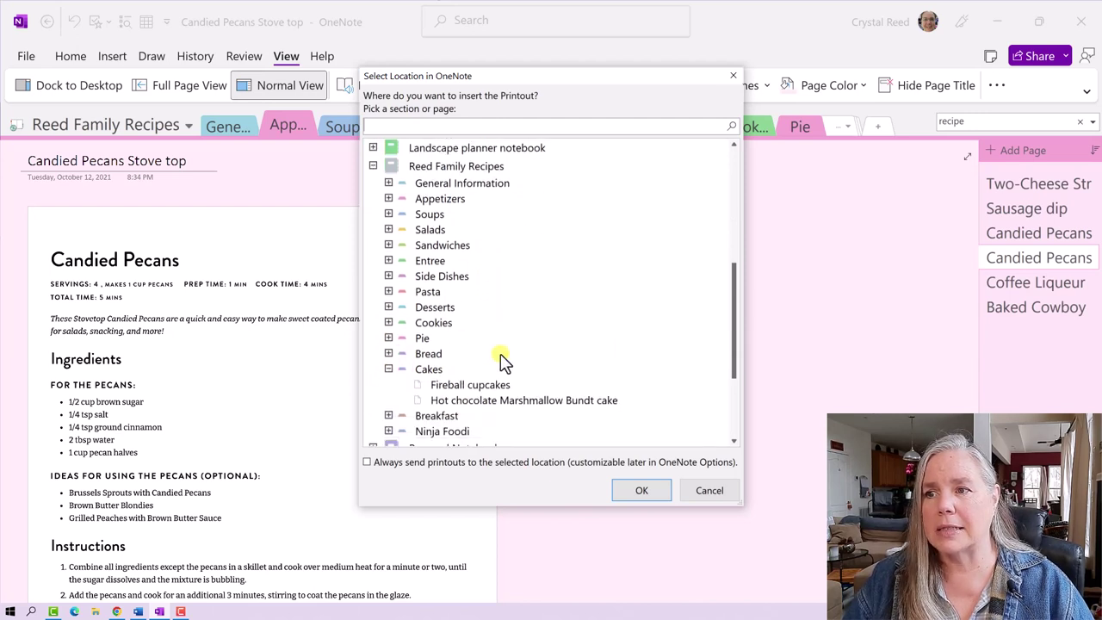
left_click(434, 370)
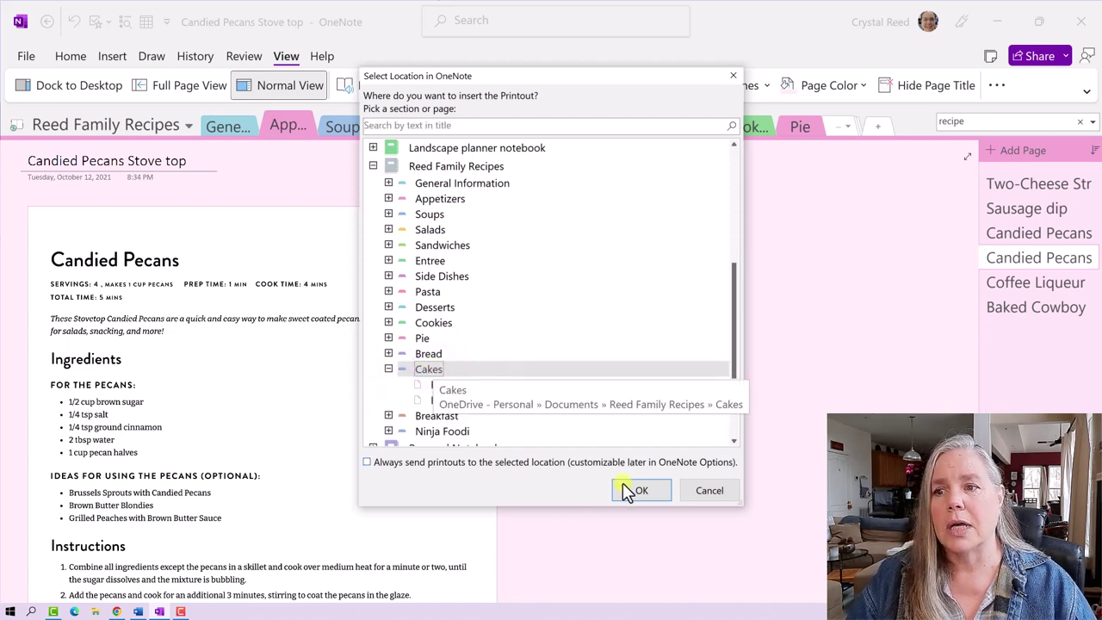
left_click(644, 489)
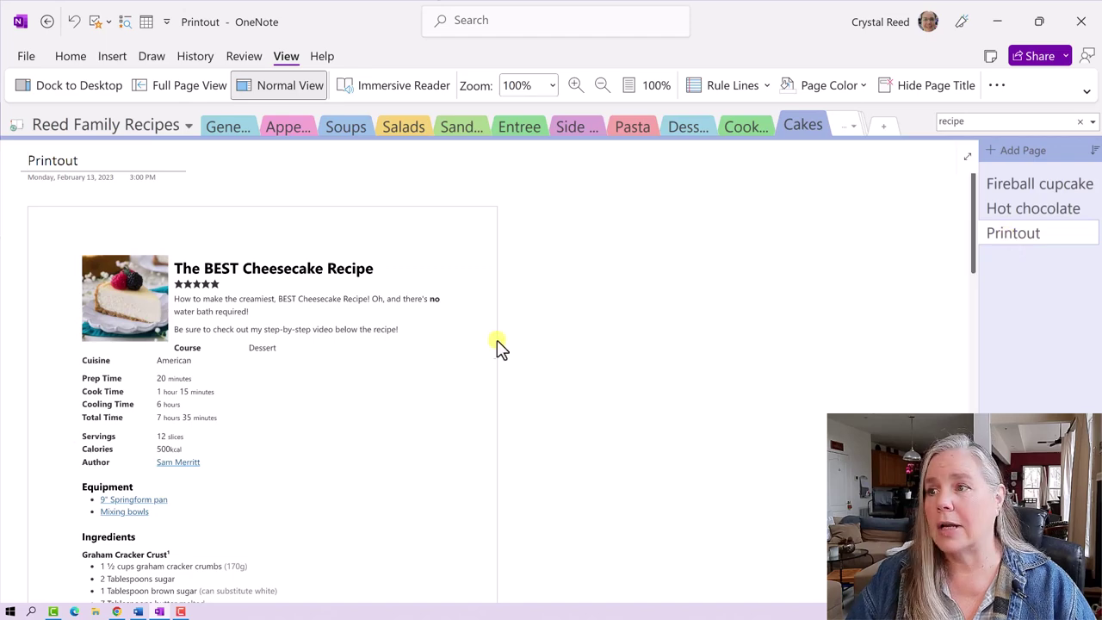
Step: Review the inserted cheesecake printout from its ingredients through the instructions, notes, nutrition and source web address
left_click(613, 384)
scroll(445, 401, "down", 5)
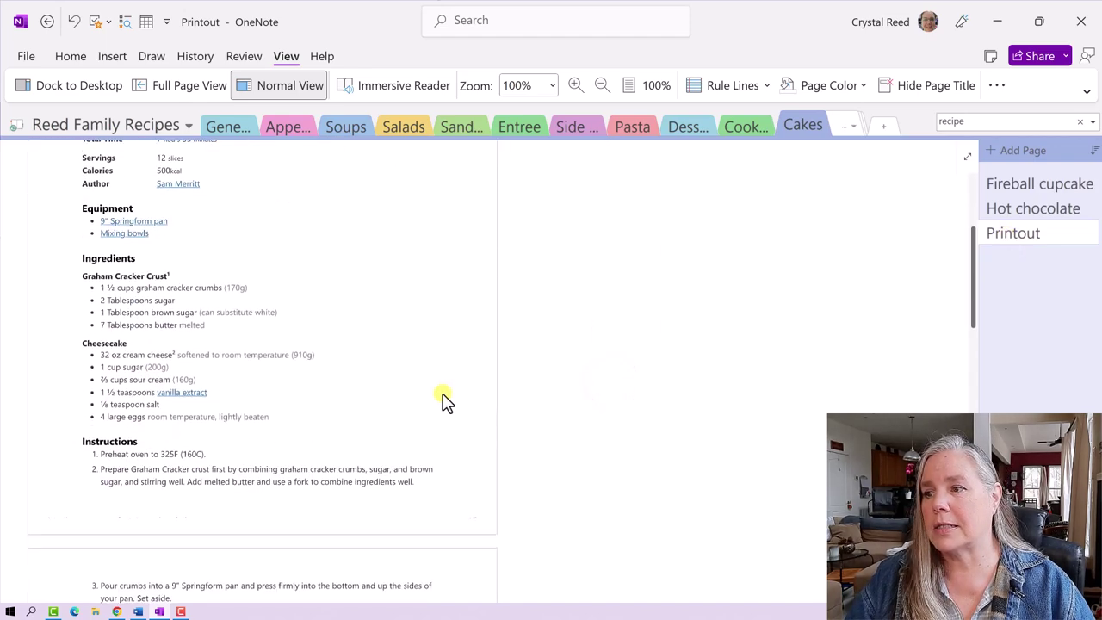
scroll(446, 401, "down", 8)
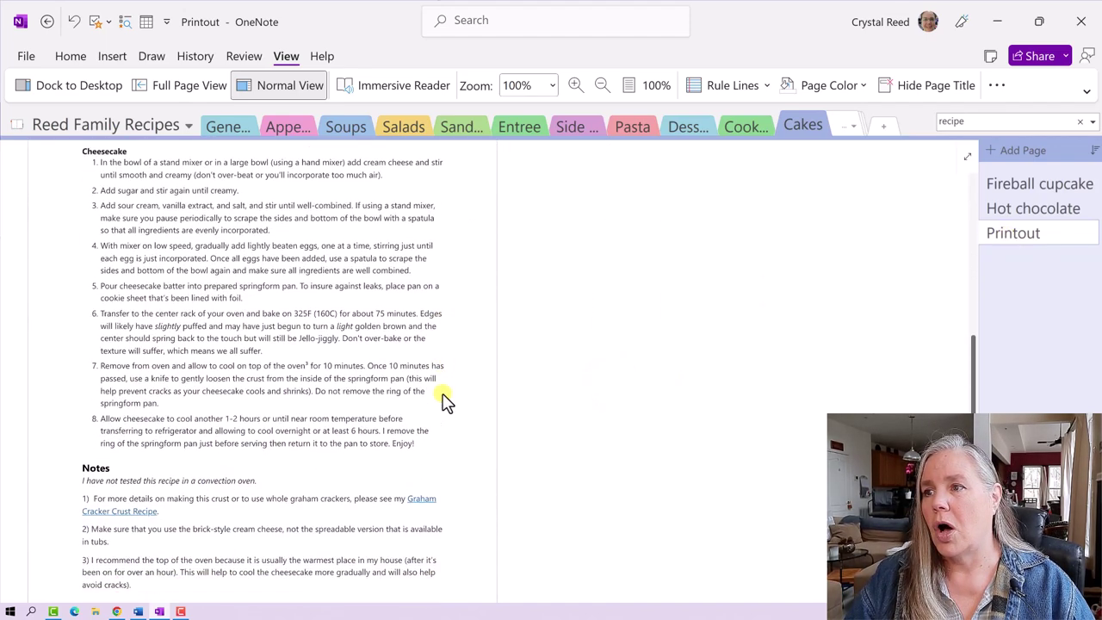
scroll(446, 401, "down", 6)
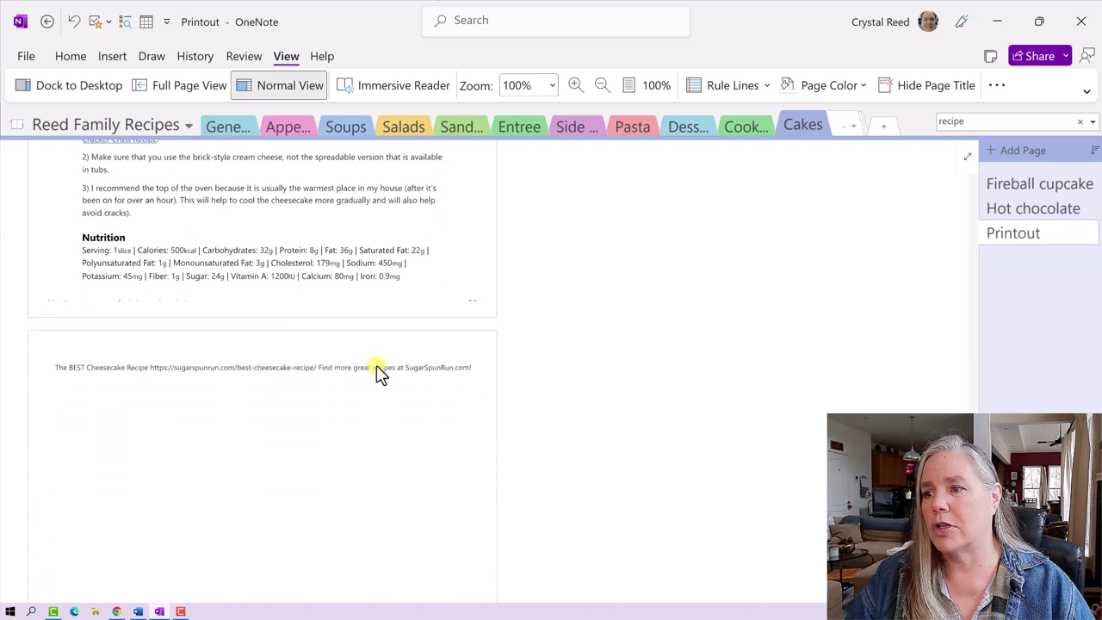
scroll(376, 365, "up", 10)
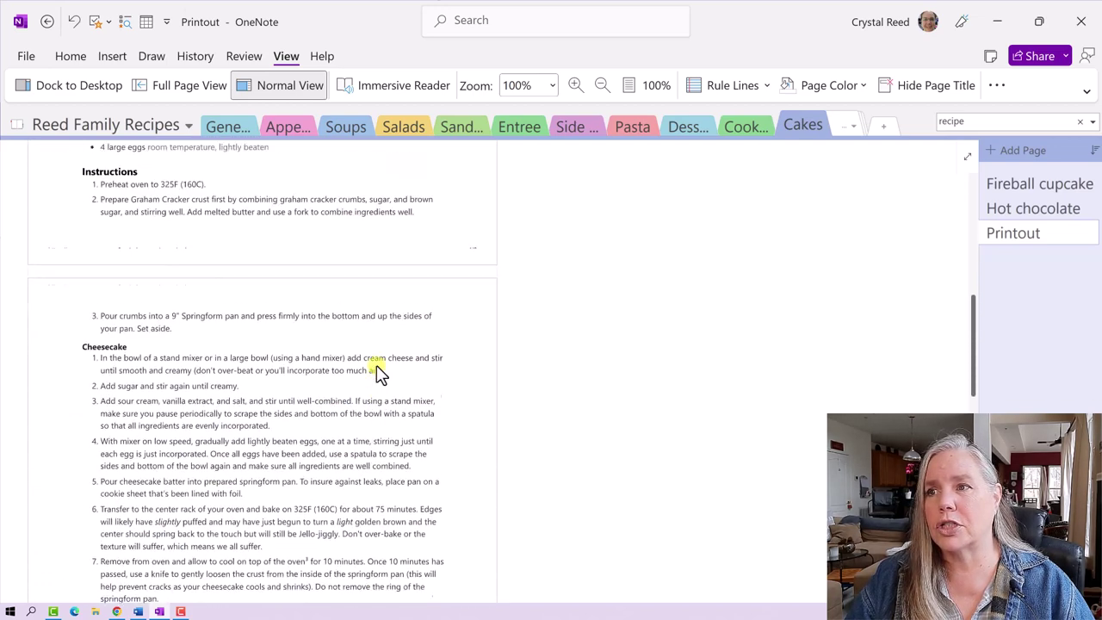
scroll(376, 365, "up", 10)
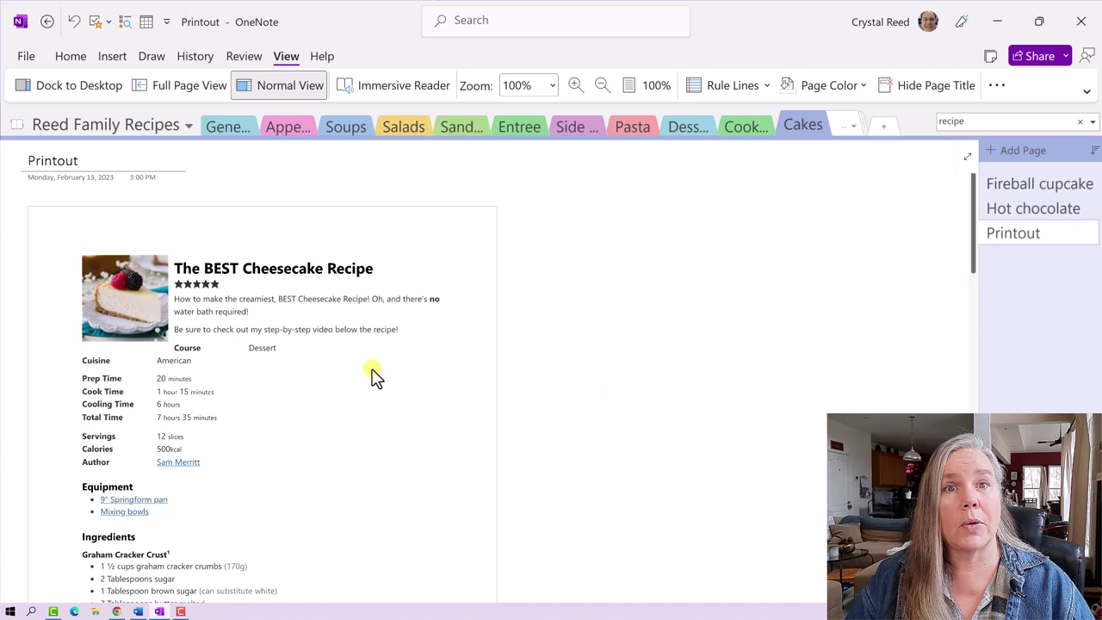
Step: Rename the cheesecake printout page as "The BEST cheesecake recipe"
left_click(115, 158)
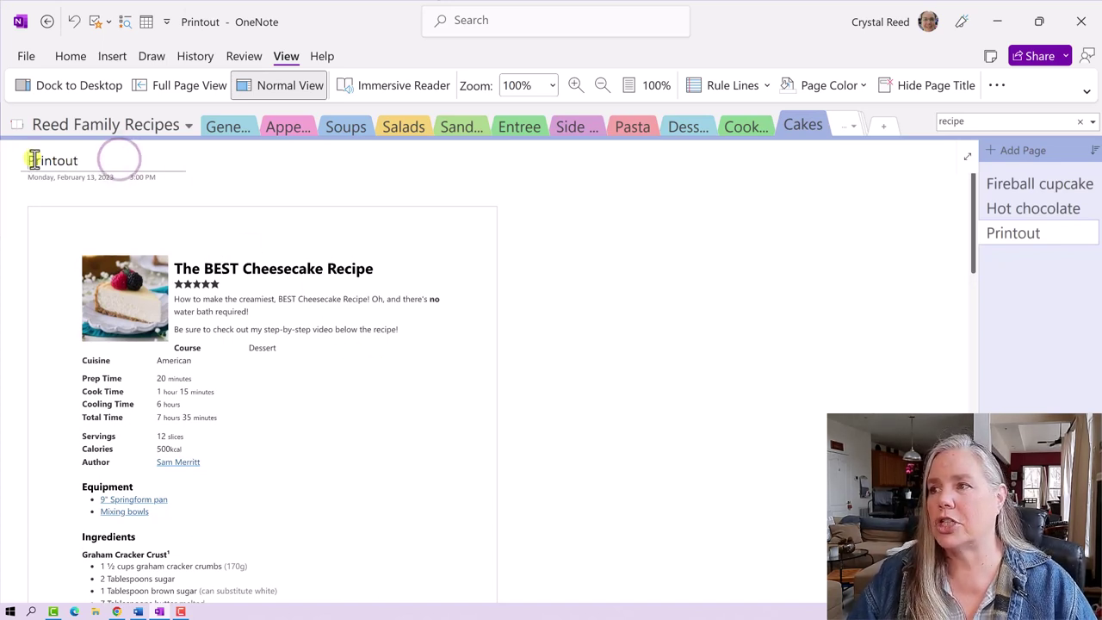
left_click_drag(82, 161, 28, 160)
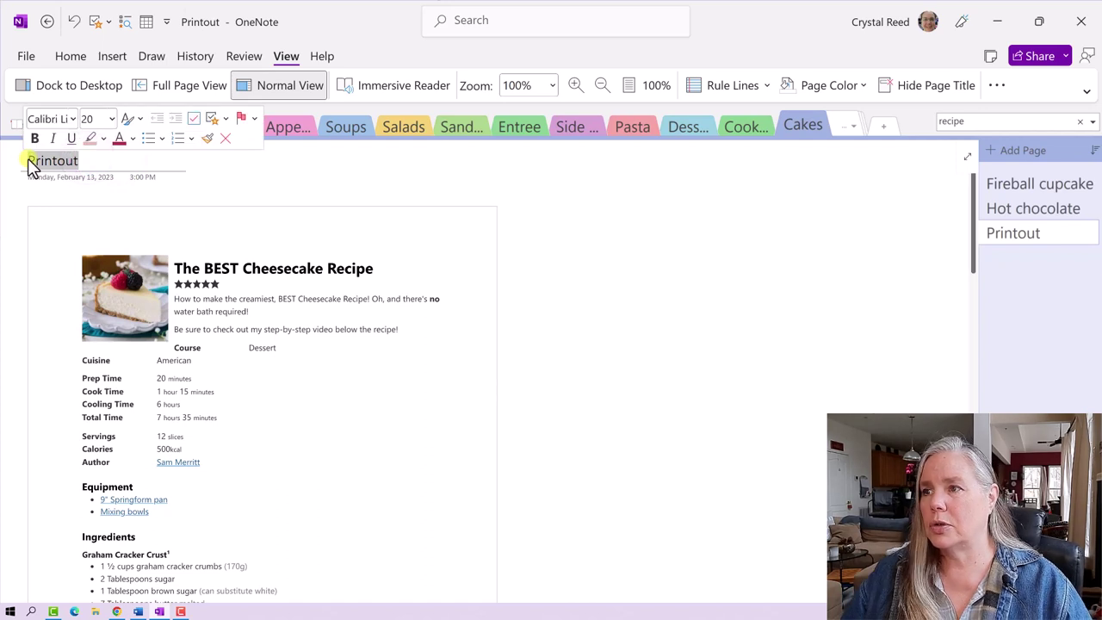
type("T")
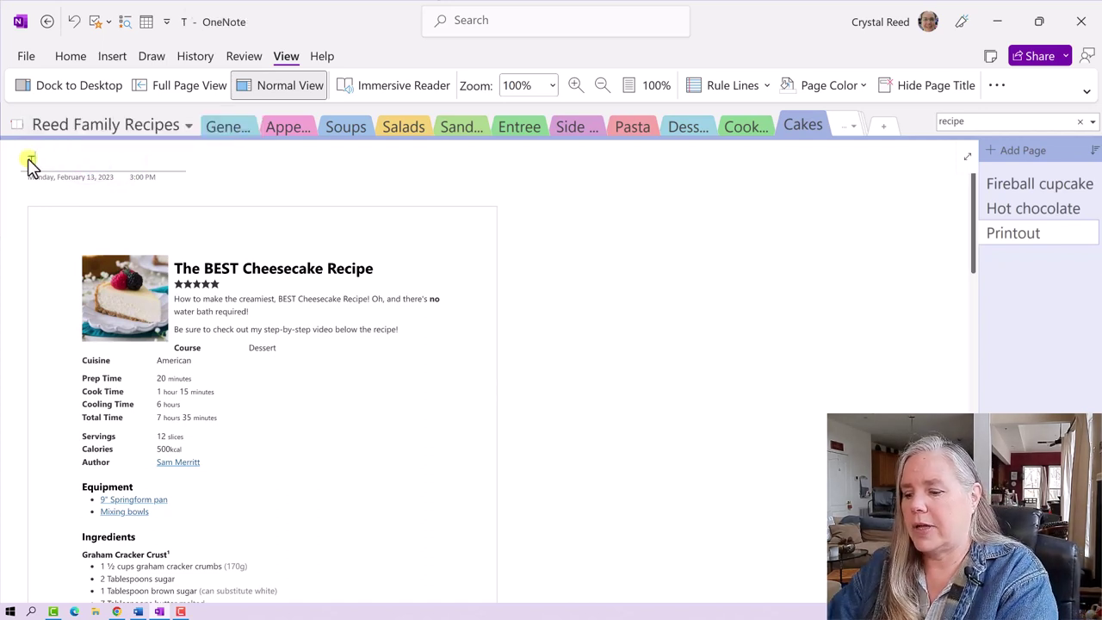
type("he BES")
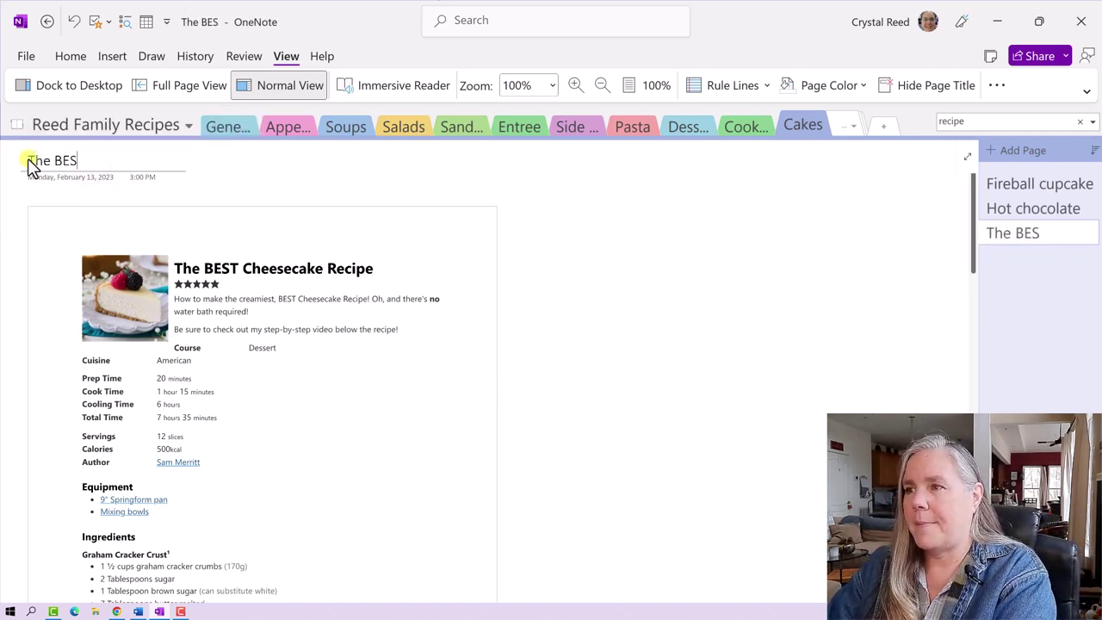
type("T che")
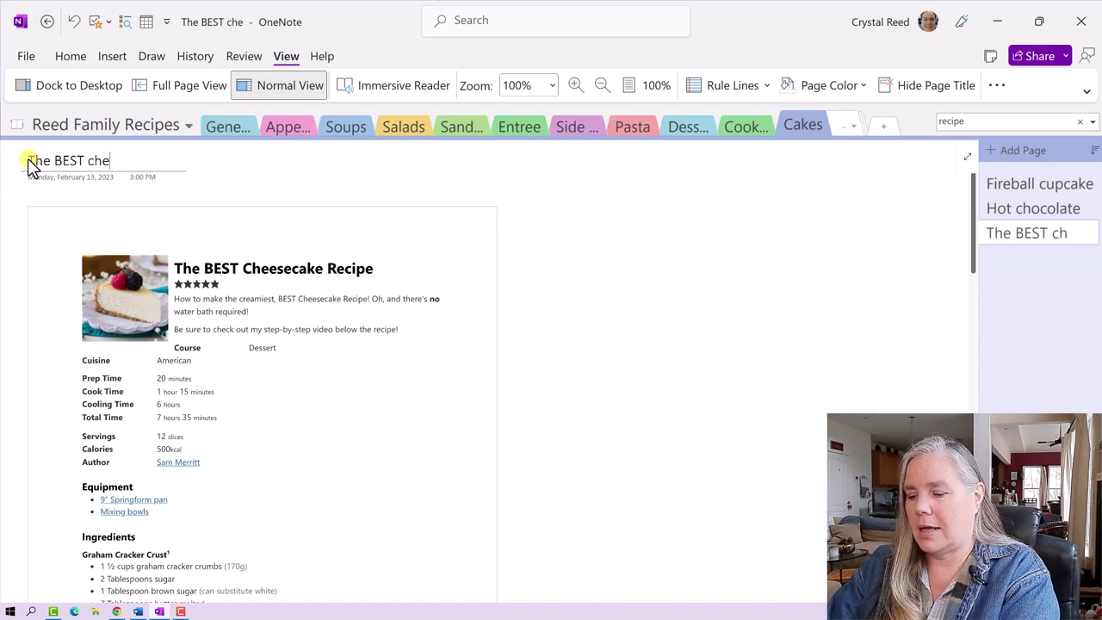
type("esecake recipe")
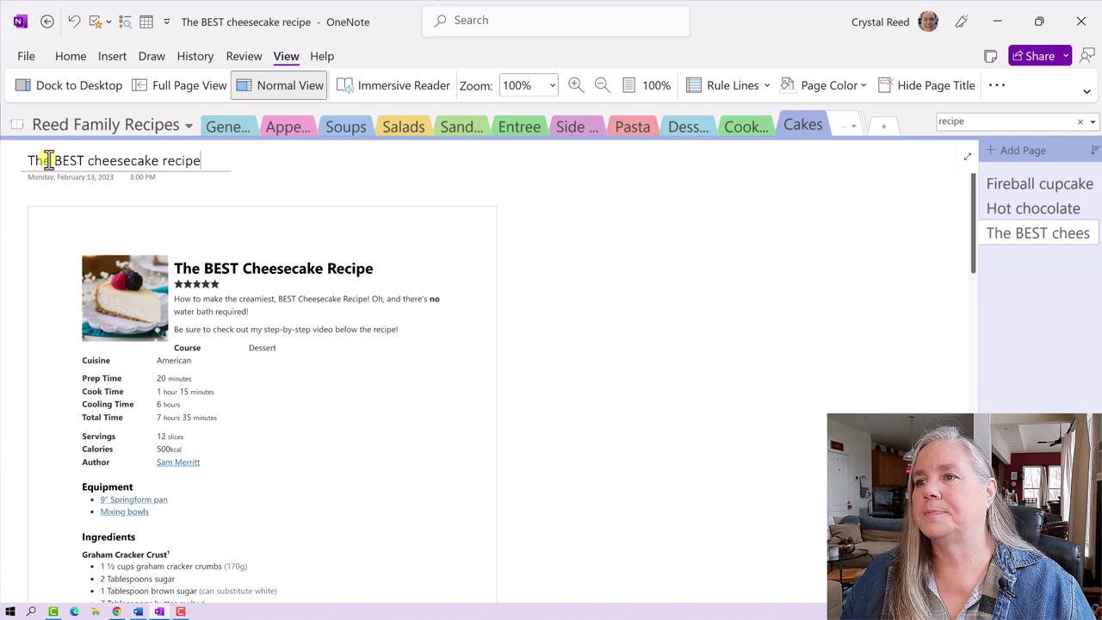
left_click(592, 249)
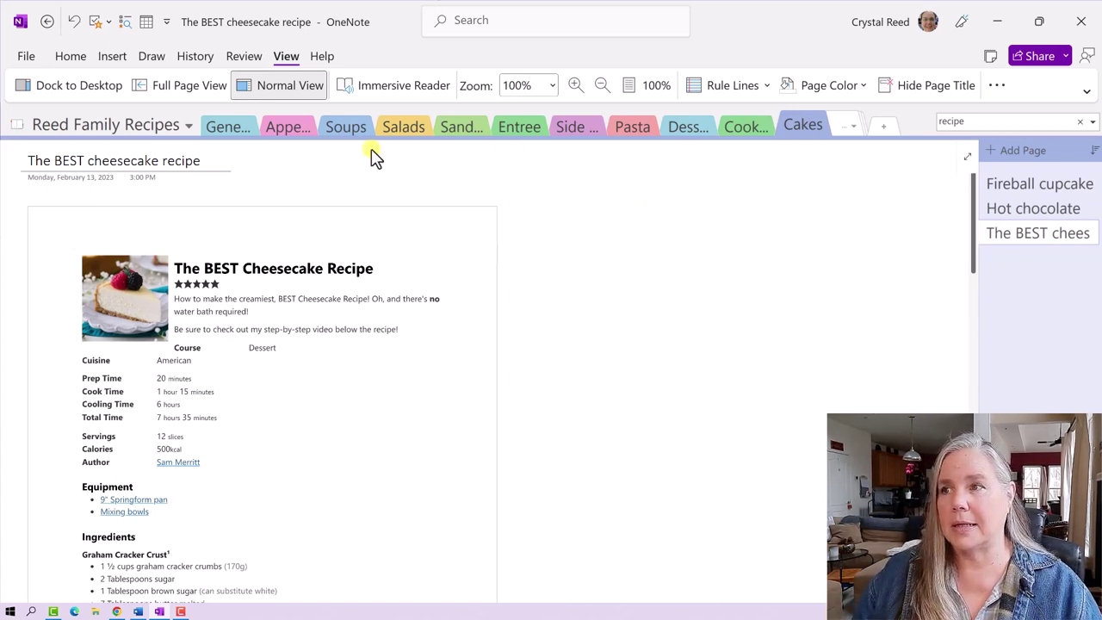
Step: Open the Two-Cheese Straws recipe in the Appetizers section and check the author and modification date of its marked content
left_click(292, 129)
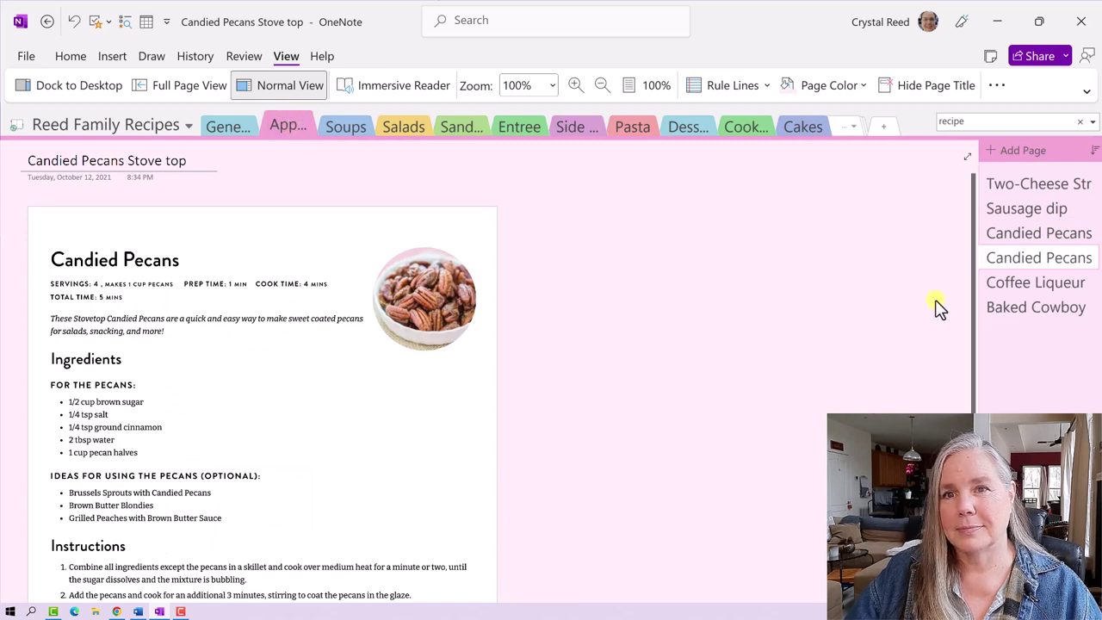
left_click(1039, 183)
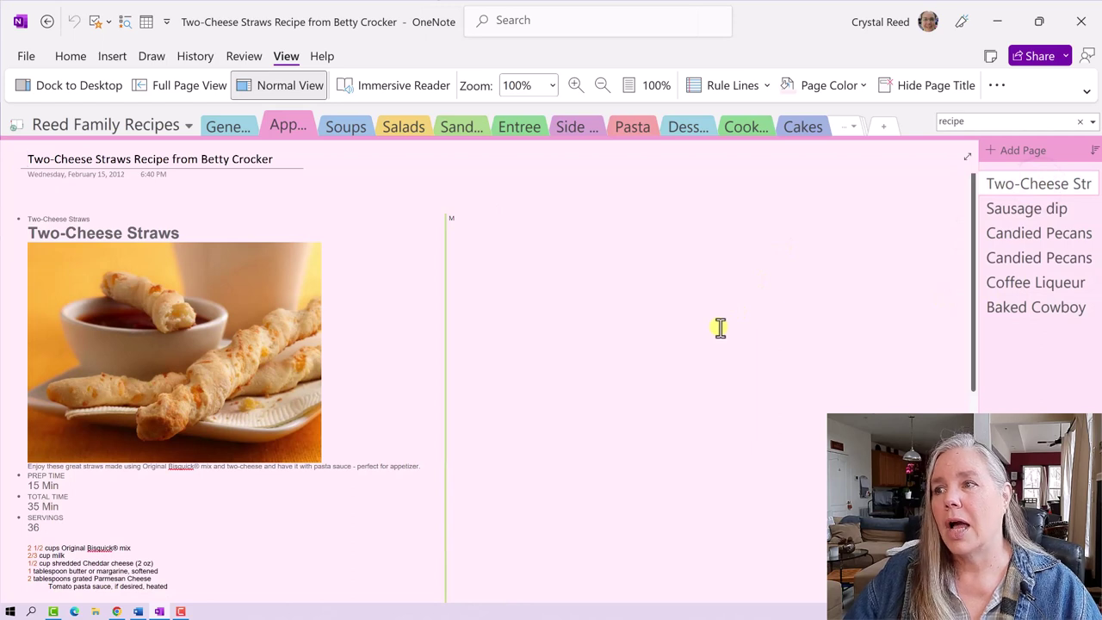
scroll(720, 328, "down", 2)
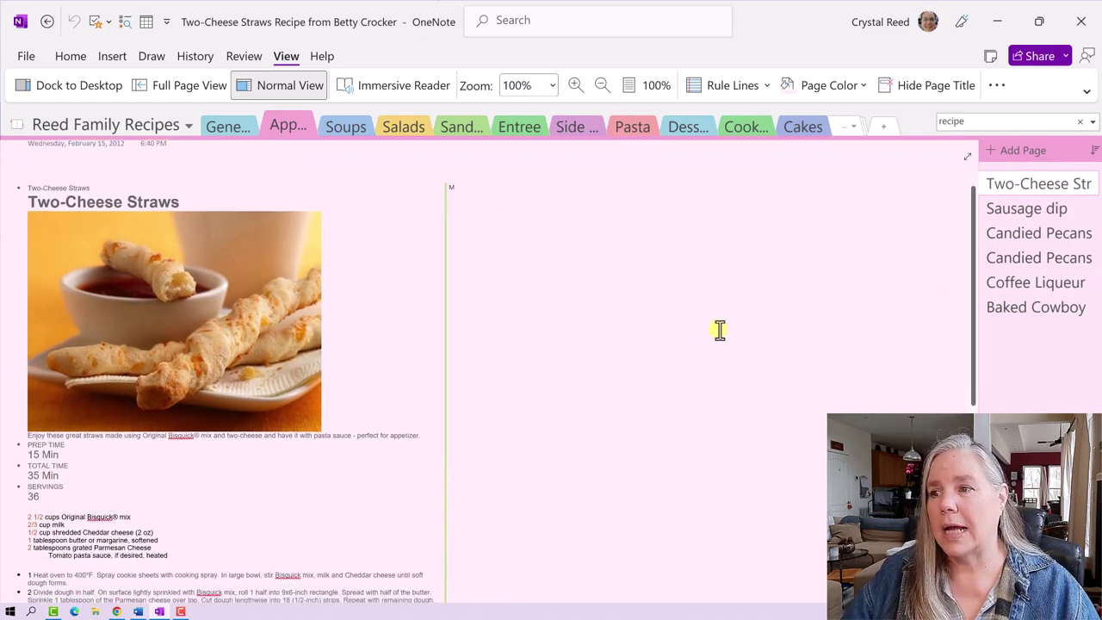
scroll(722, 331, "up", 1)
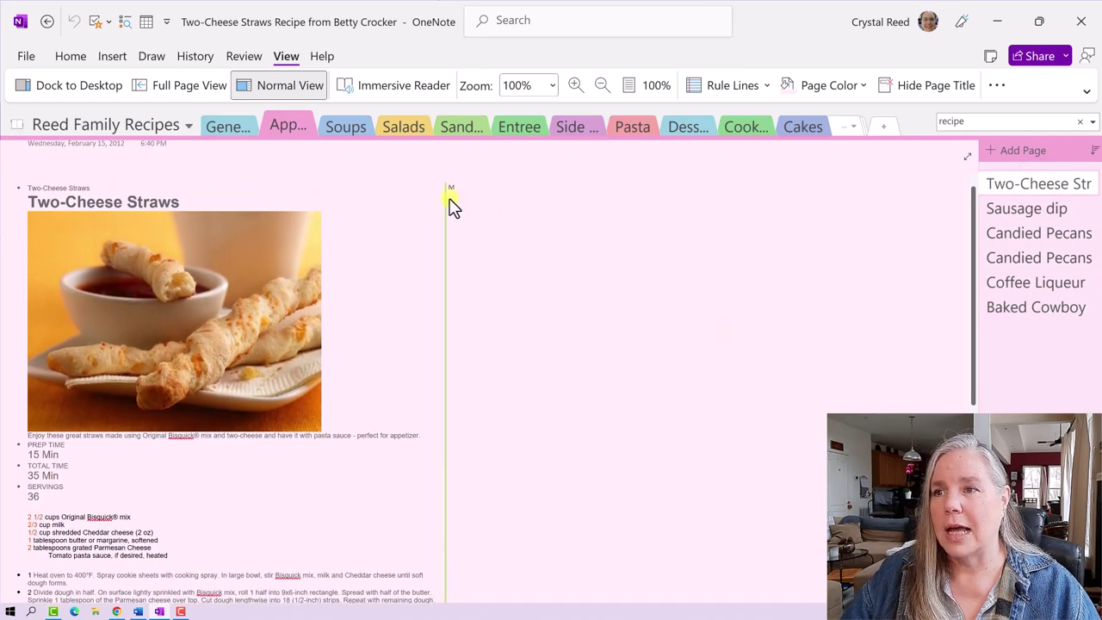
mouse_move(452, 195)
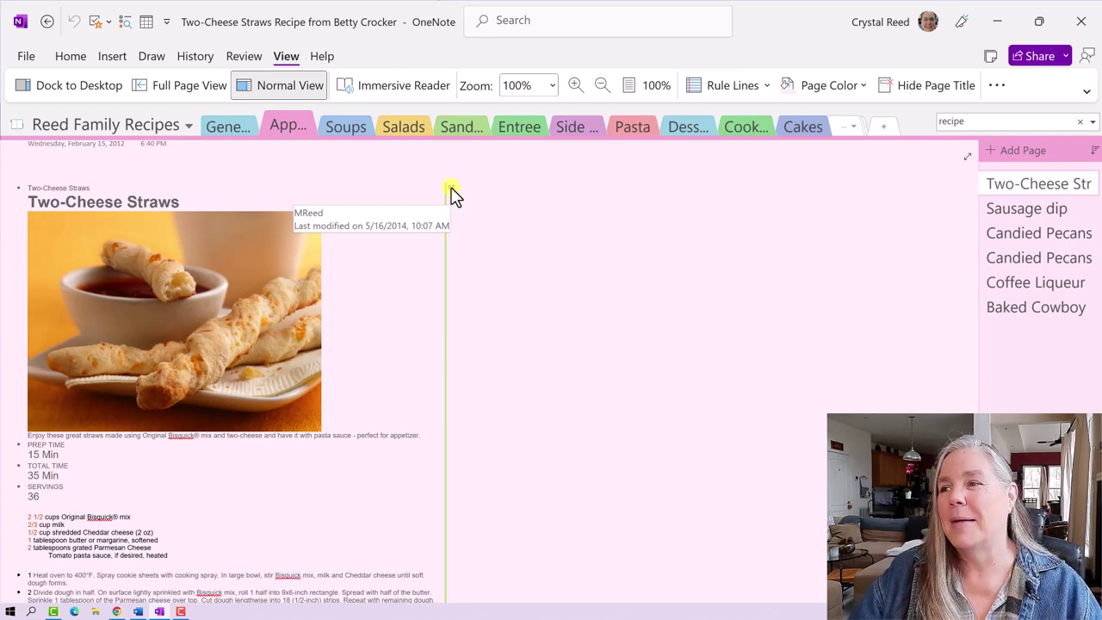
Step: Review the pasted Two-Cheese Straws recipe from its preparation details through the expert tips and nutrition information
scroll(505, 243, "down", 2)
scroll(506, 243, "down", 5)
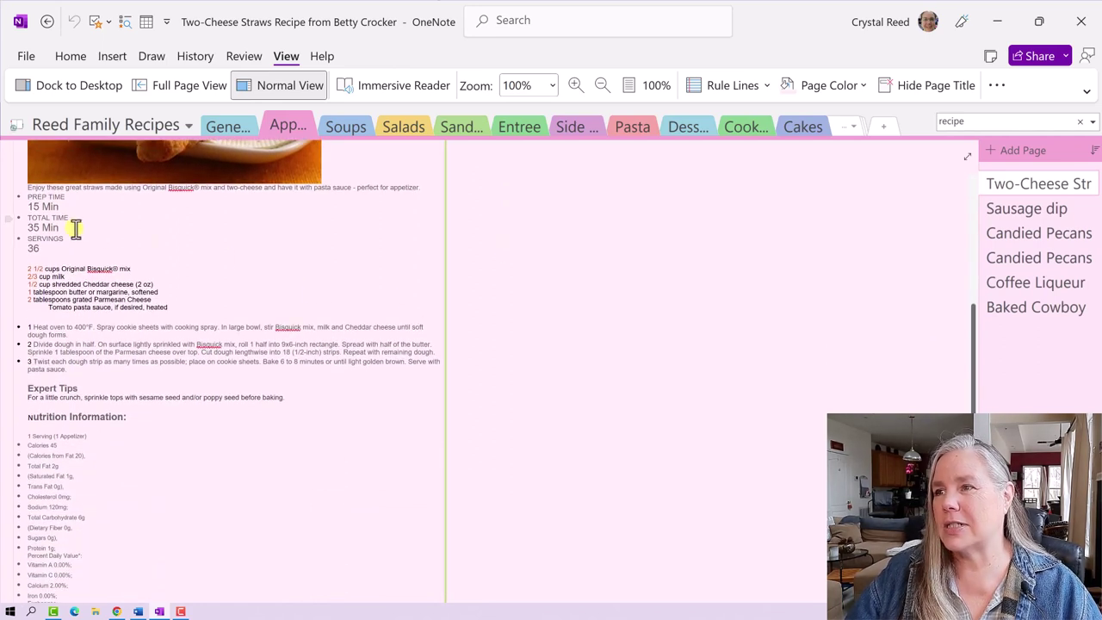
scroll(202, 259, "down", 3)
scroll(201, 259, "down", 3)
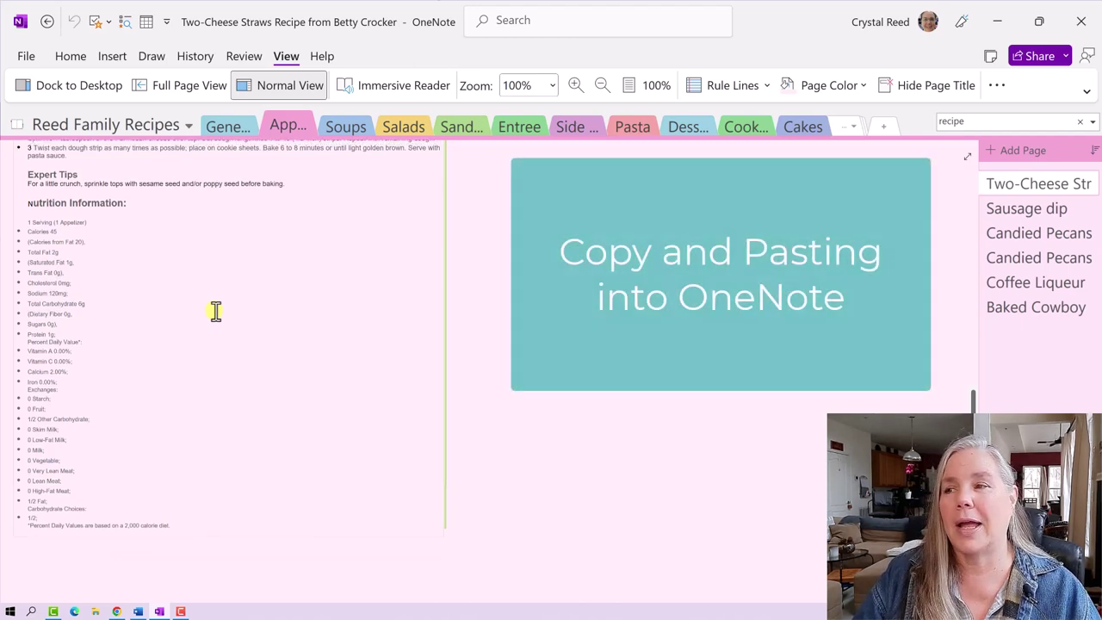
scroll(215, 311, "up", 5)
scroll(220, 310, "up", 1)
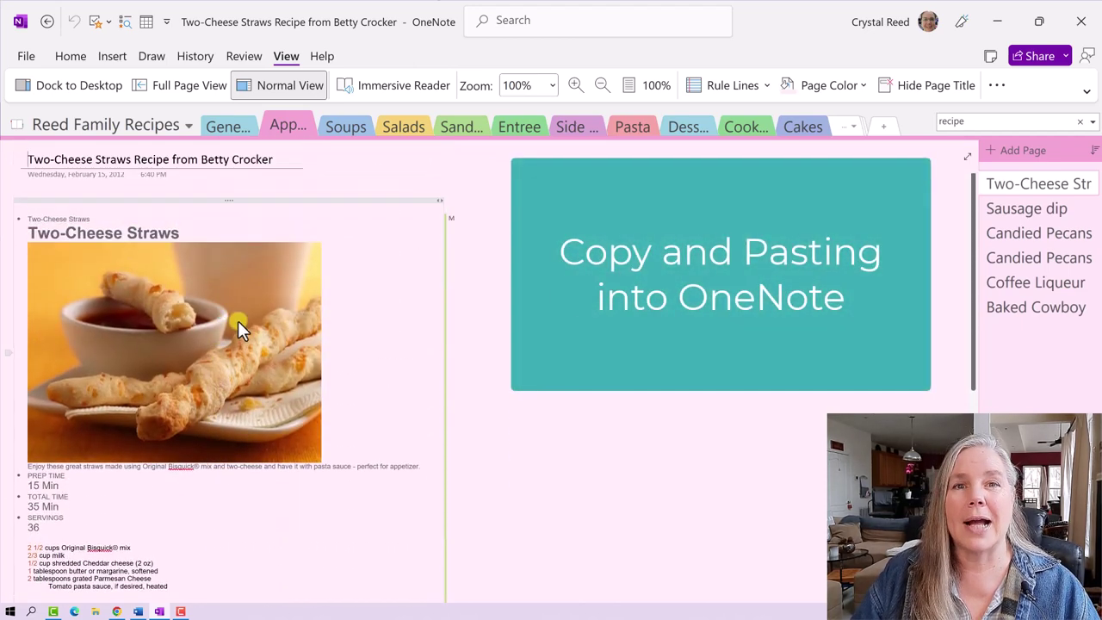
Step: Look through the Sausage dip, oven and stovetop Candied Pecans, and Coffee Liqueur pages in the Appetizers section
left_click(1008, 215)
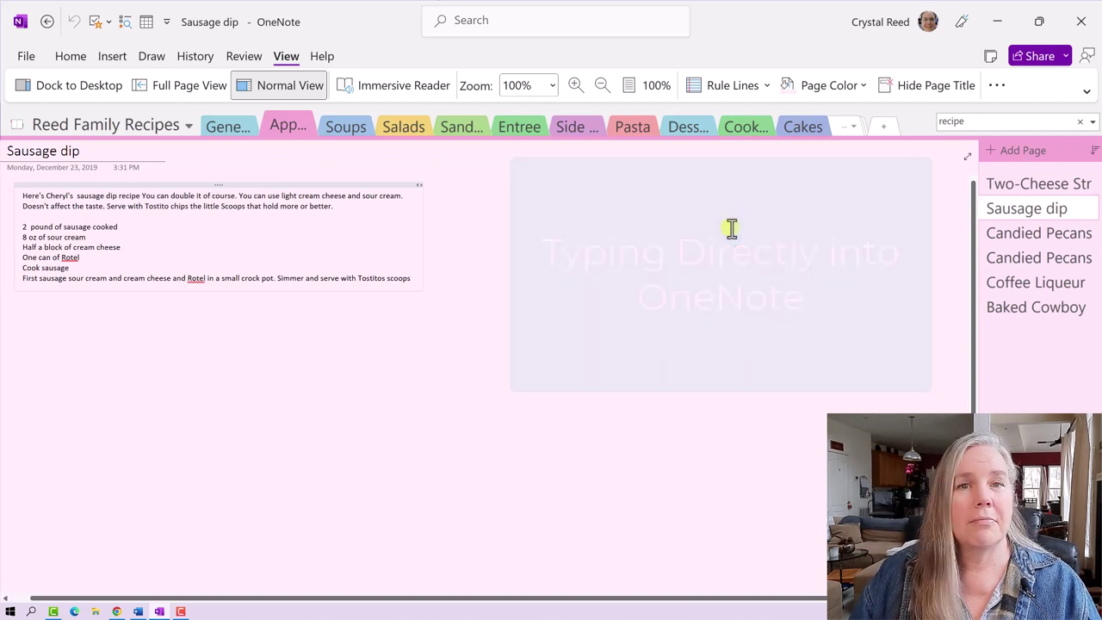
left_click(1027, 230)
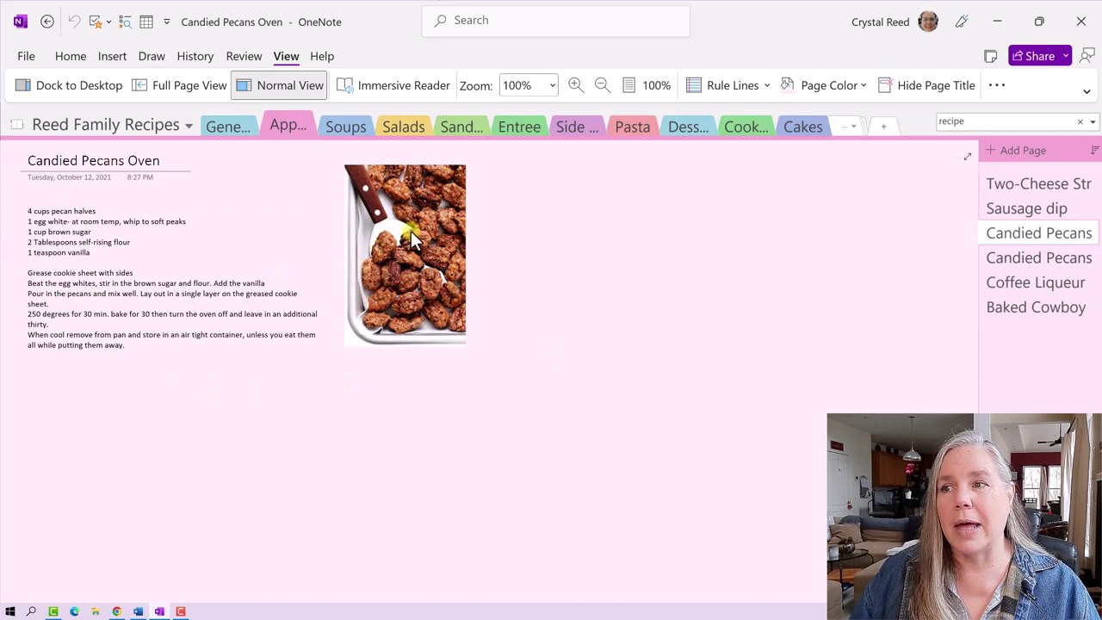
left_click(1042, 260)
scroll(808, 342, "down", 1)
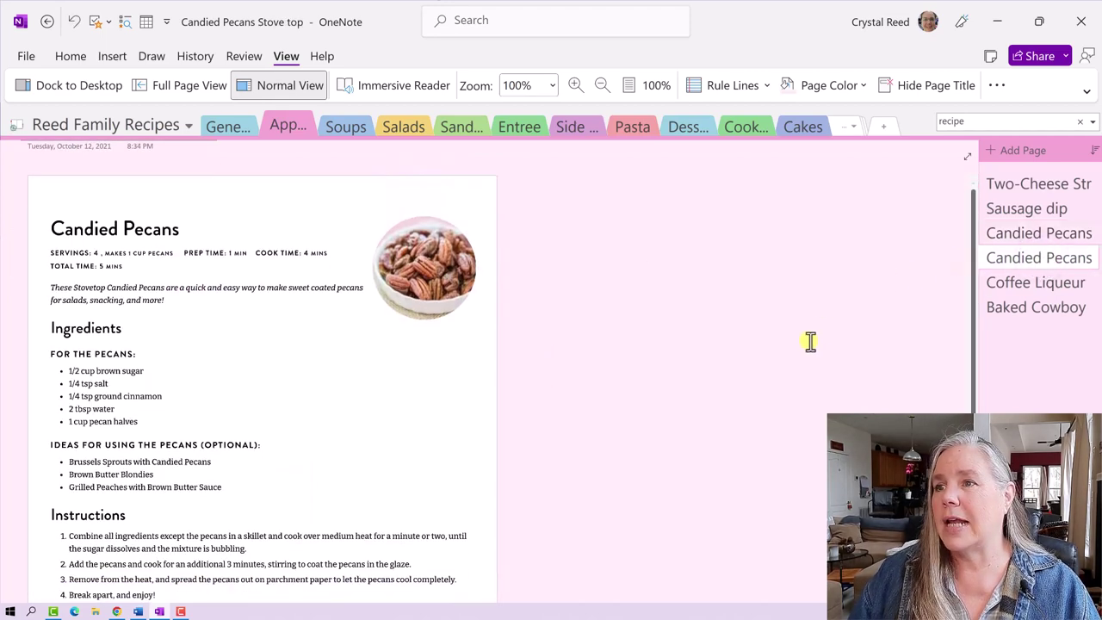
scroll(810, 342, "down", 1)
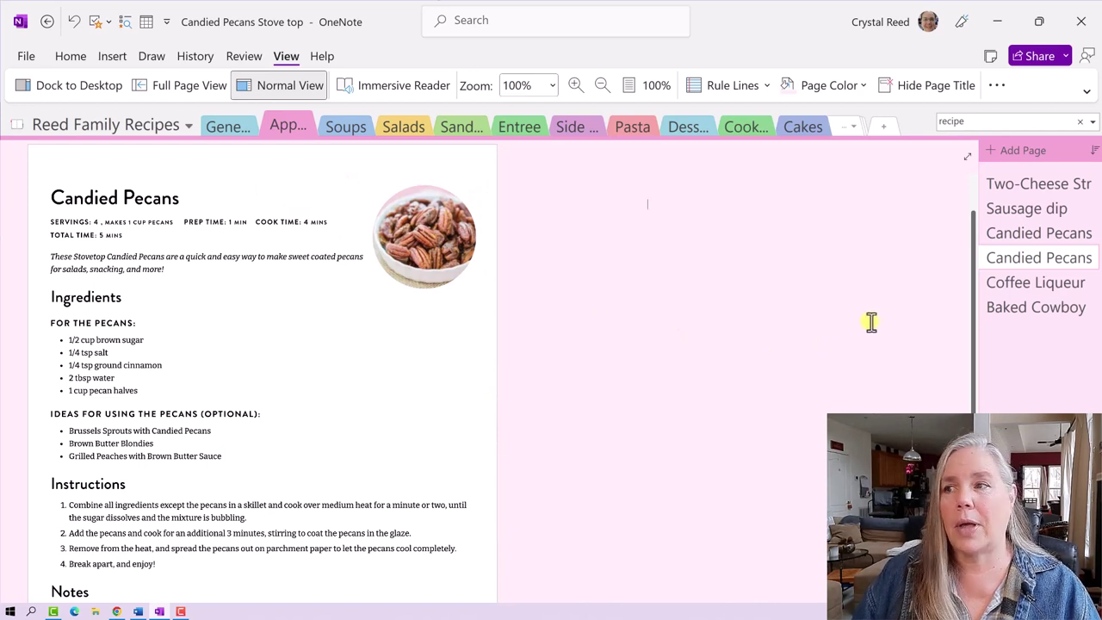
left_click(1004, 281)
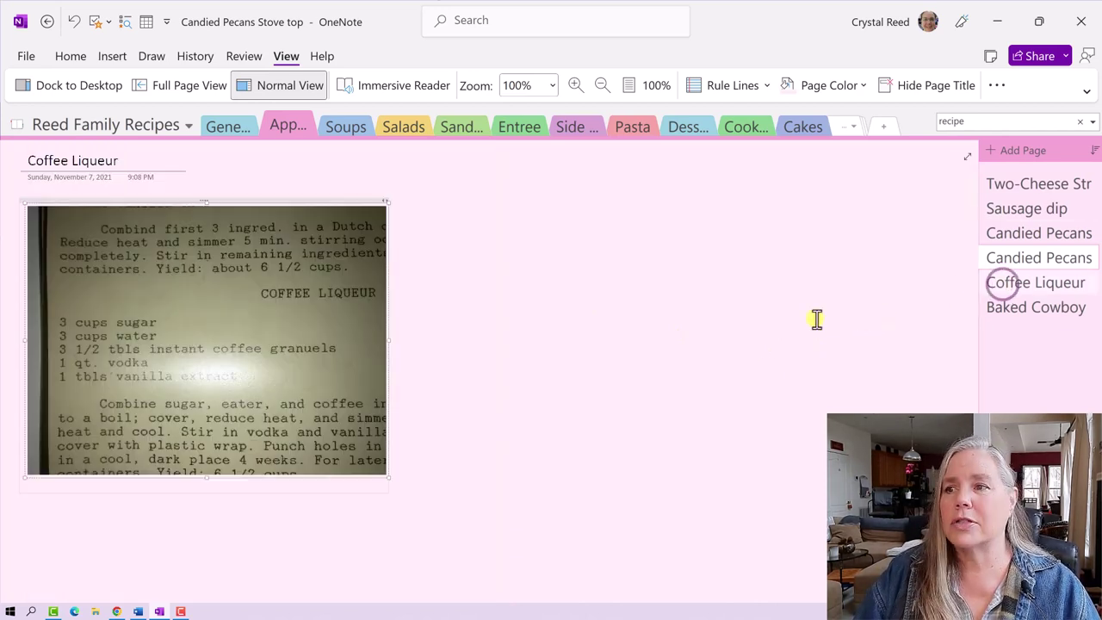
left_click(656, 385)
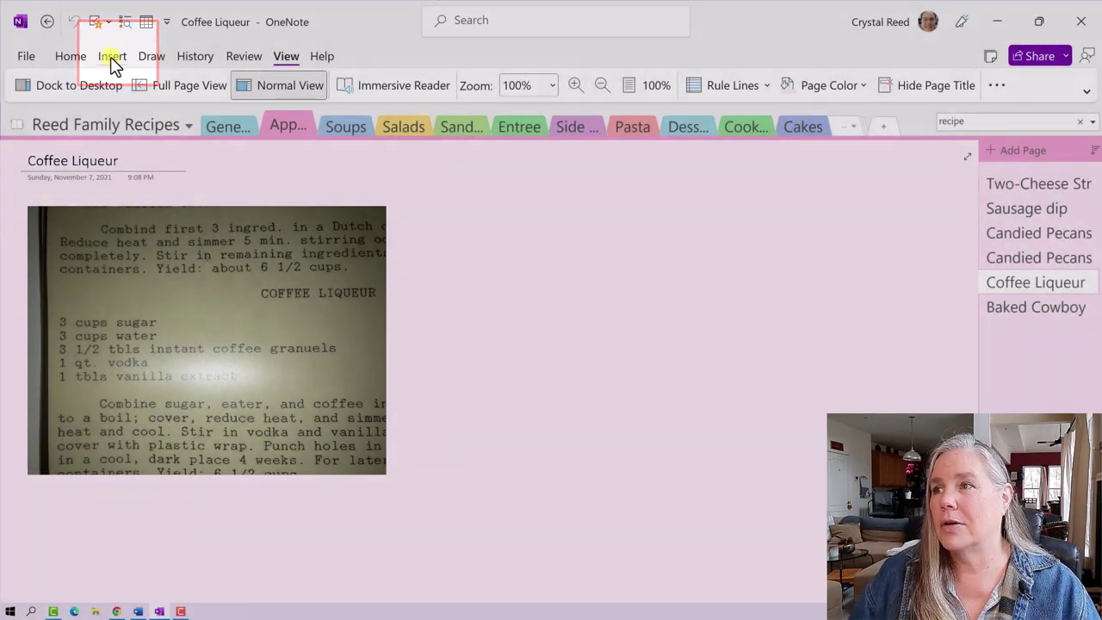
Step: Check which sources are offered for inserting pictures into the Coffee Liqueur page, without inserting one
left_click(112, 56)
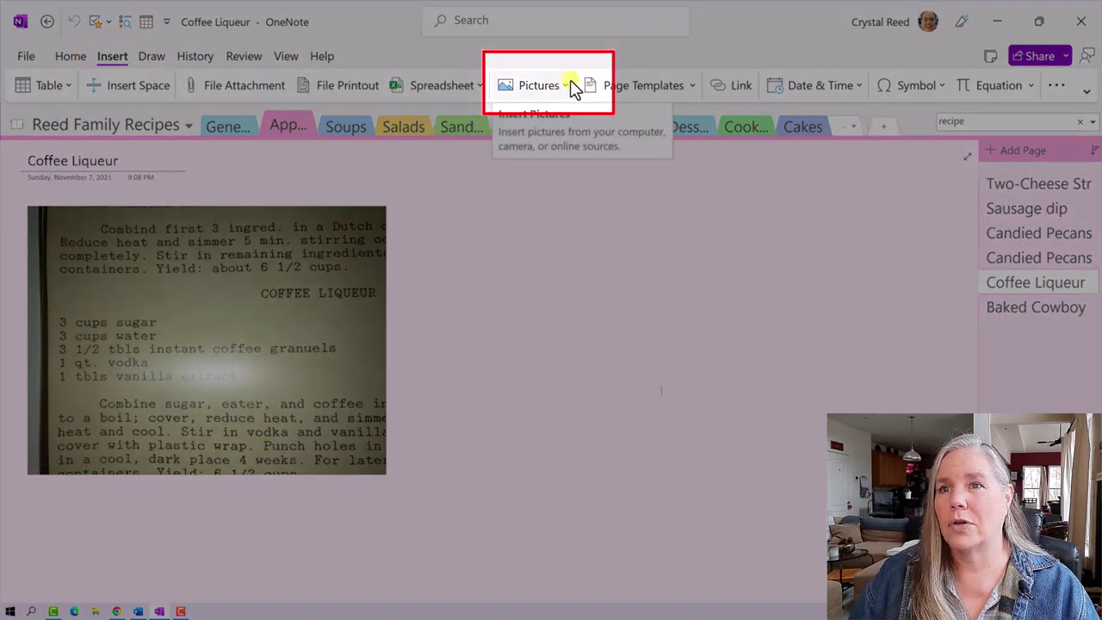
left_click(570, 86)
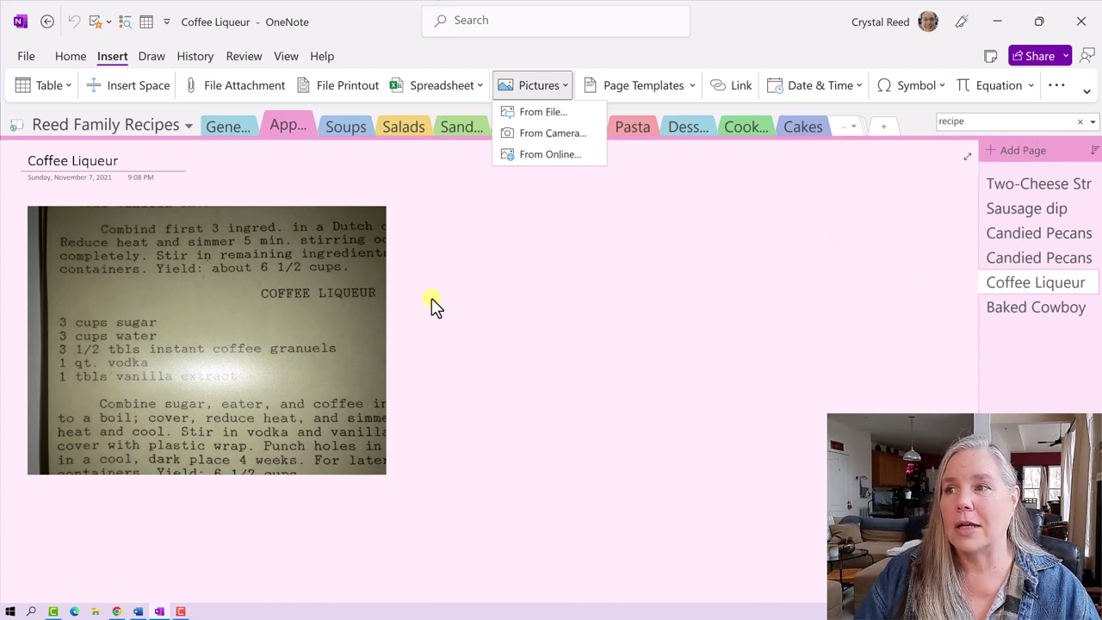
left_click(431, 298)
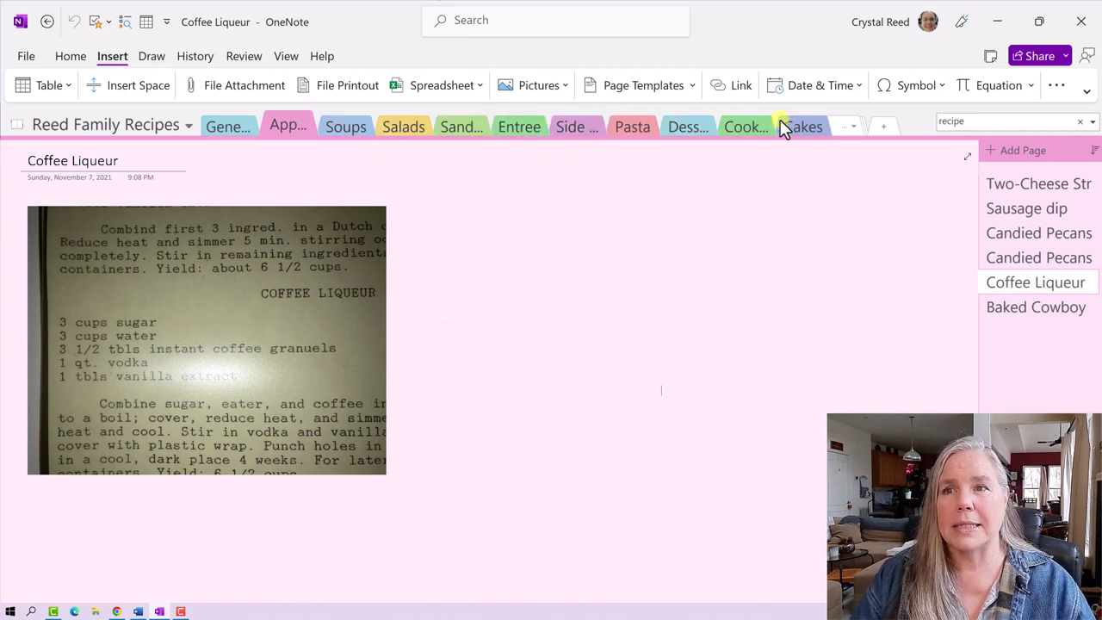
Step: Create a new section named "Beverages" in the Reed Family Recipes notebook
left_click(851, 127)
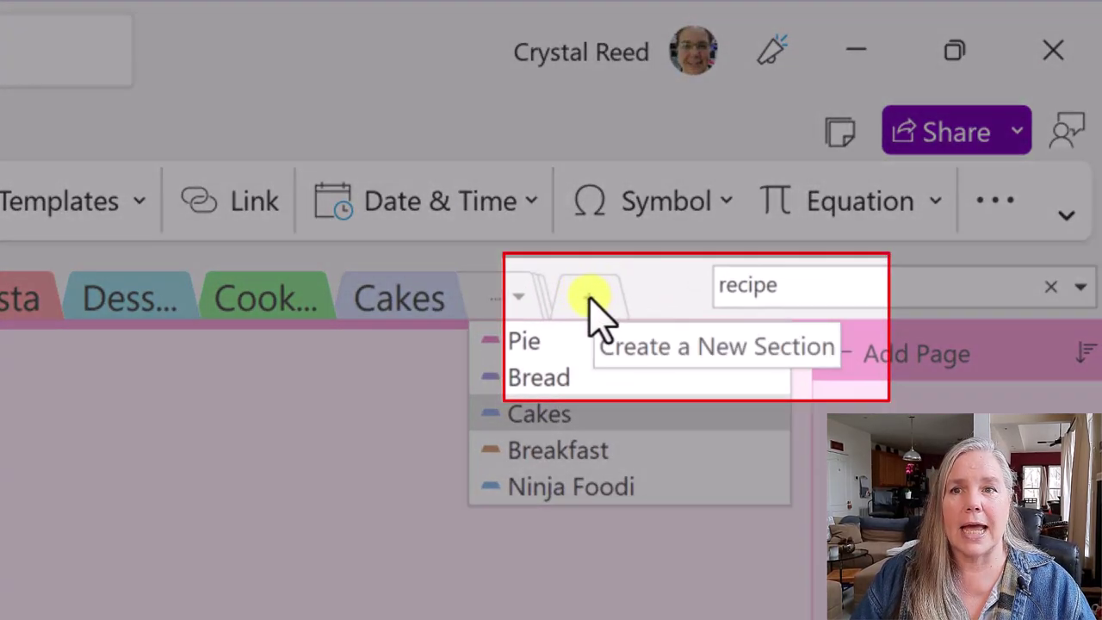
left_click(590, 298)
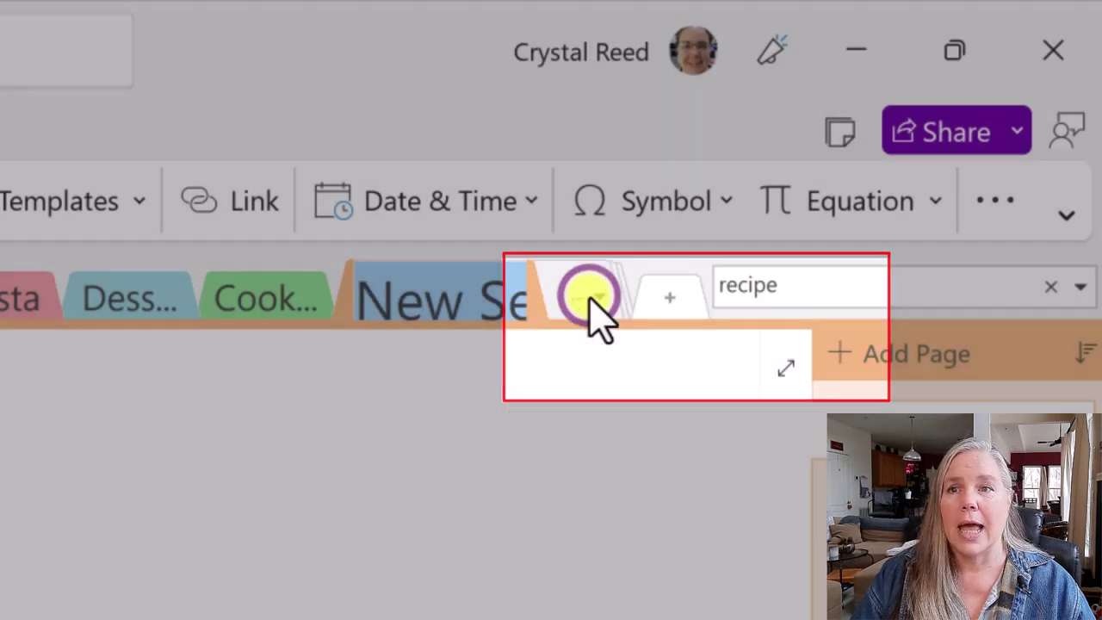
type("Bv")
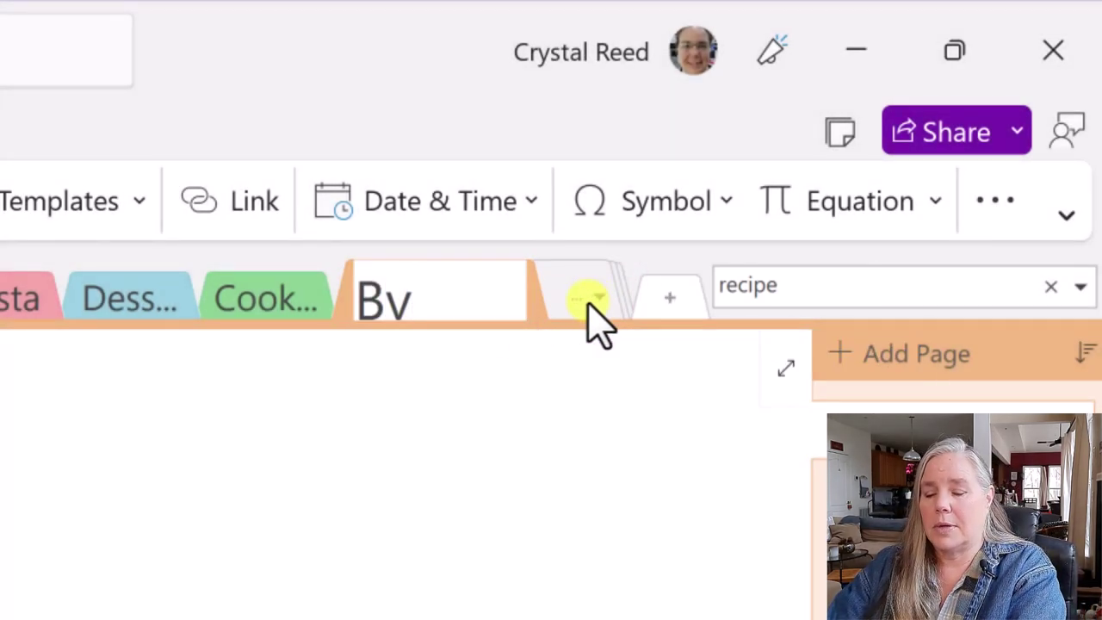
key("BackSpace")
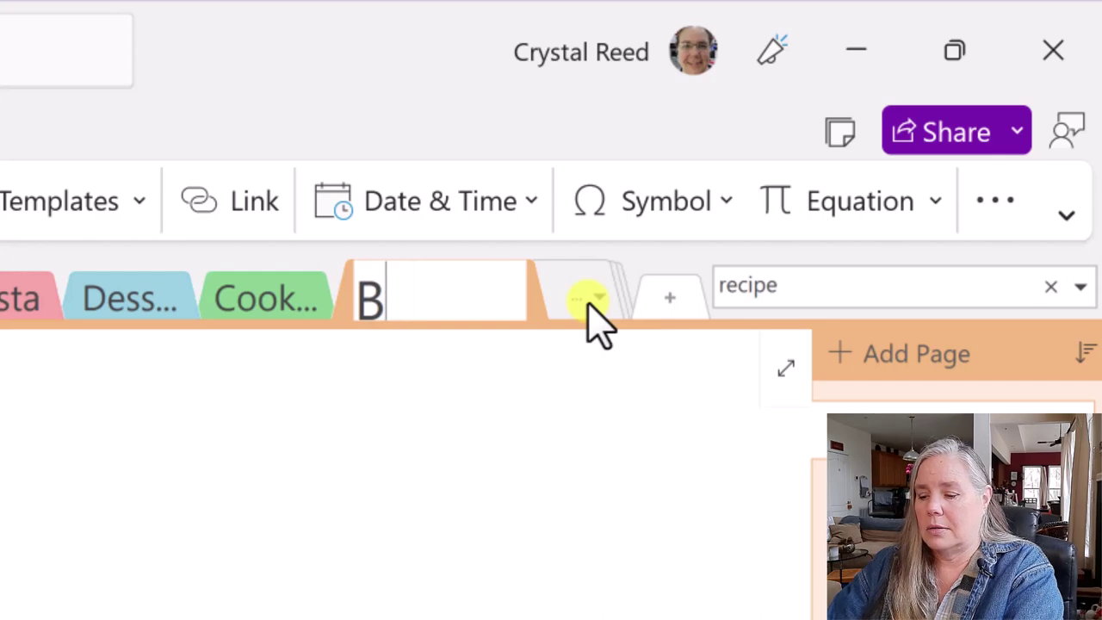
type("everages")
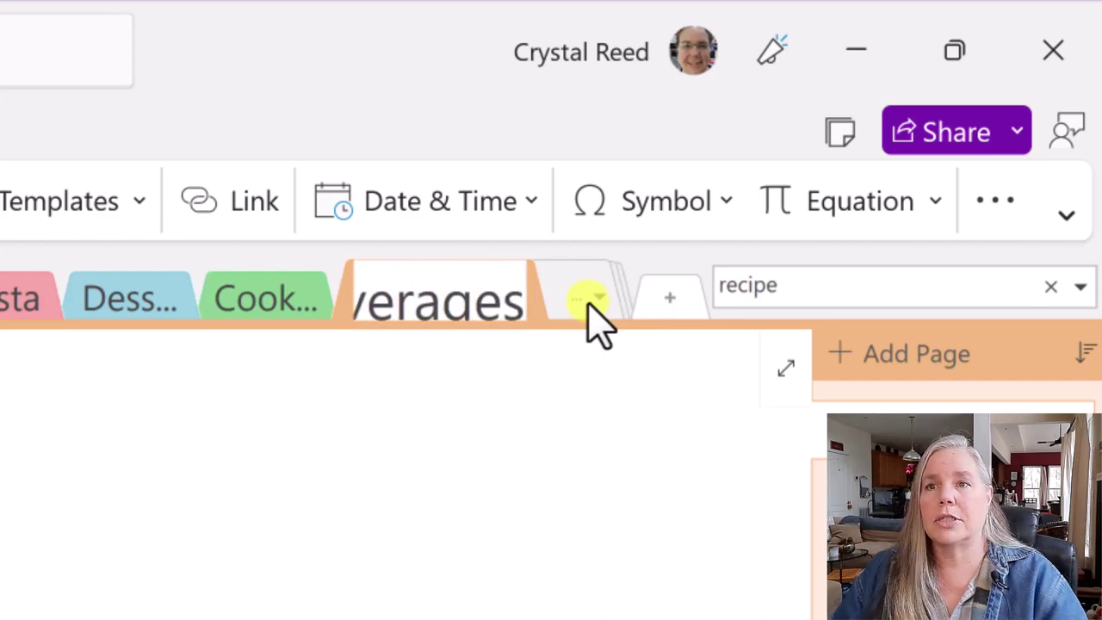
left_click(570, 482)
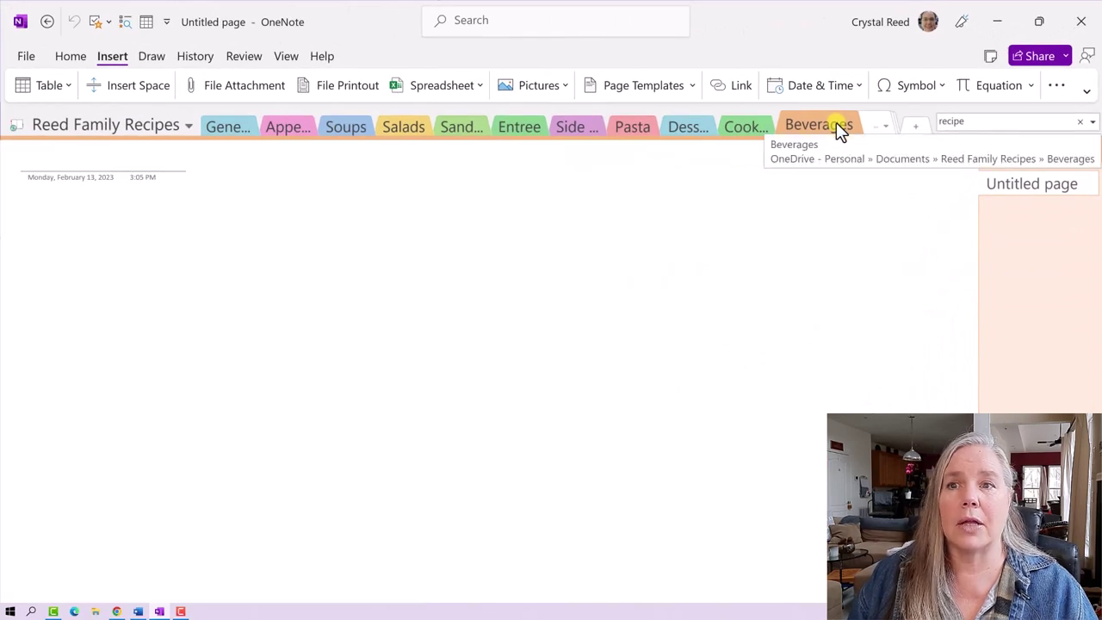
Step: Change the Beverages section color to Tan
right_click(836, 122)
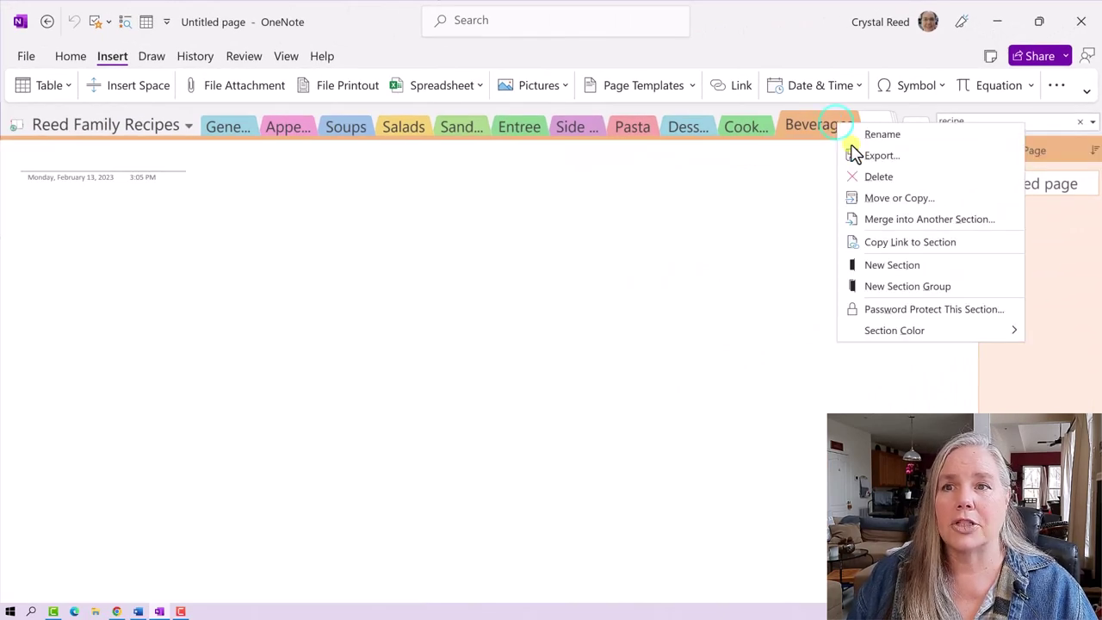
left_click(886, 329)
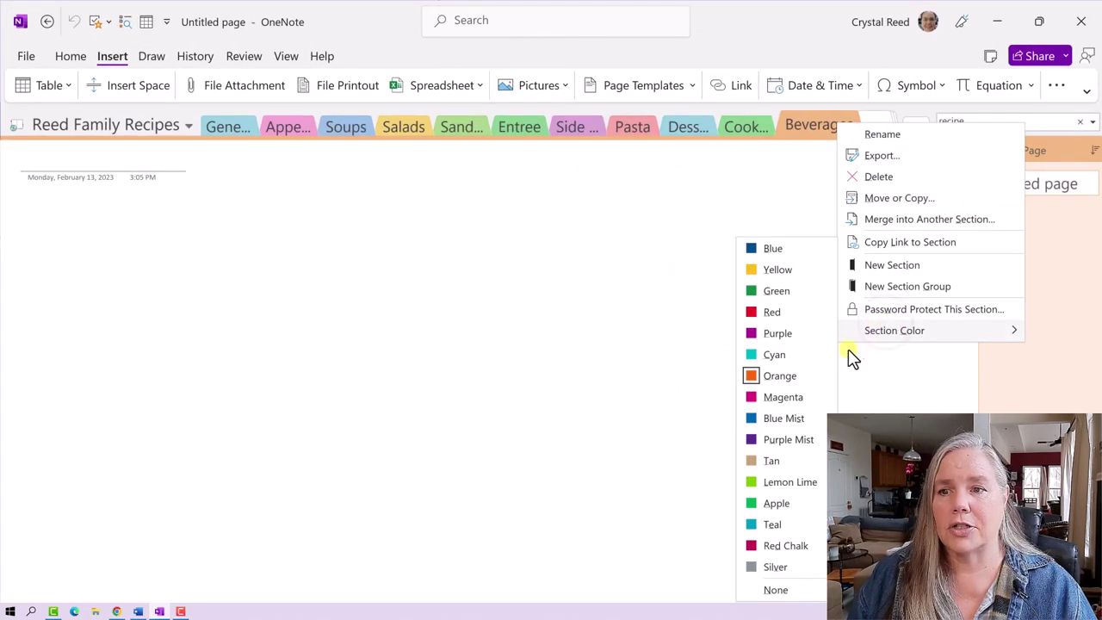
left_click(772, 465)
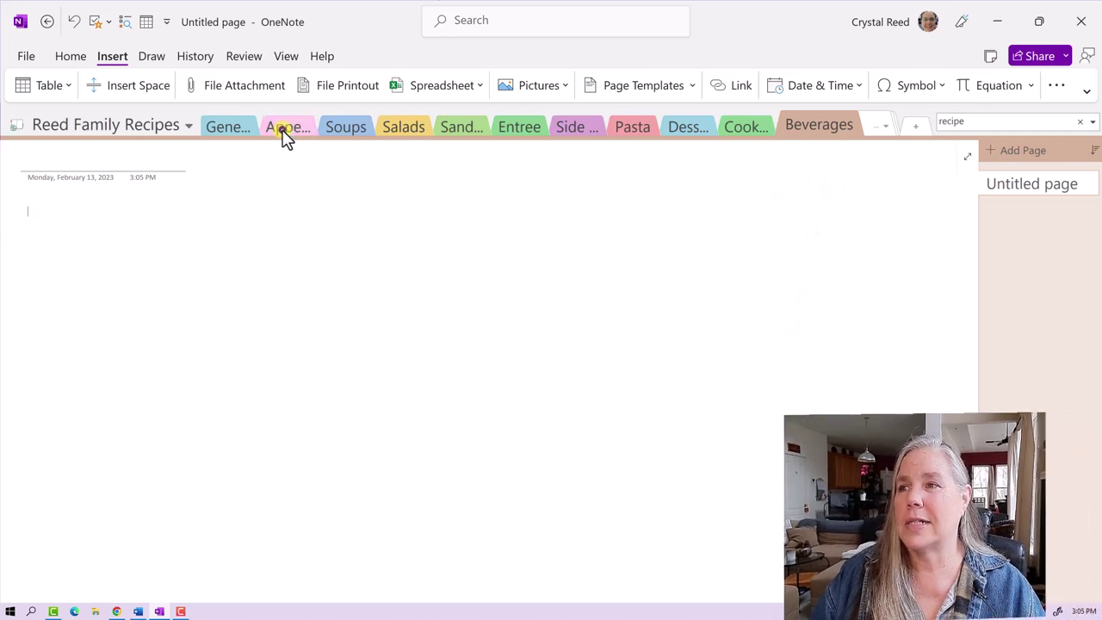
Step: Move the Coffee Liqueur page from the Appetizers section to the Beverages section of Reed Family Recipes
left_click(285, 131)
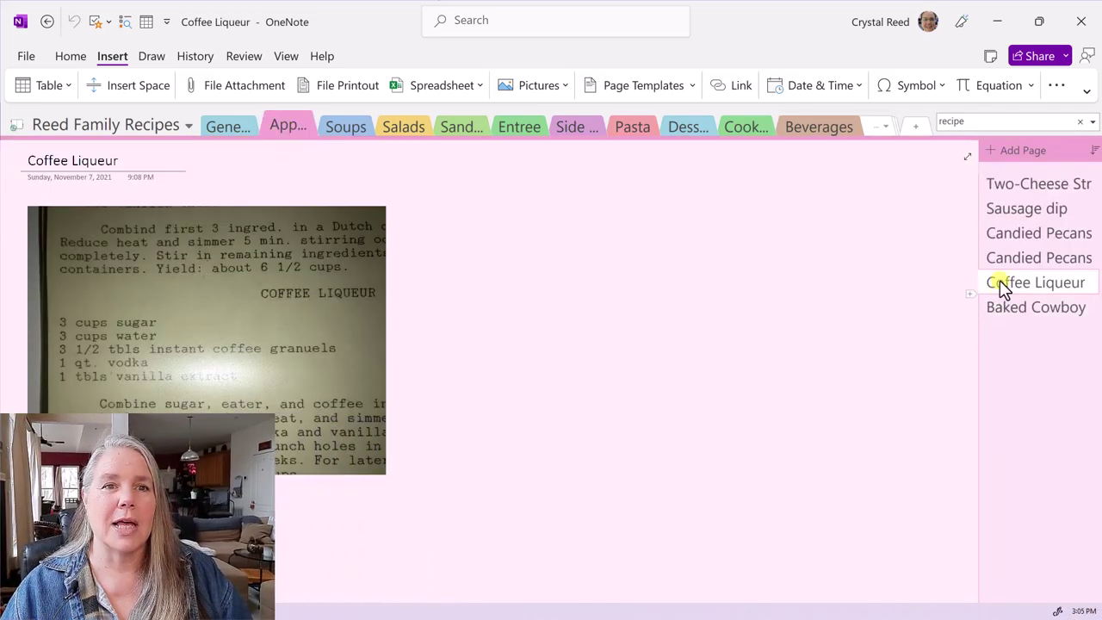
right_click(1001, 287)
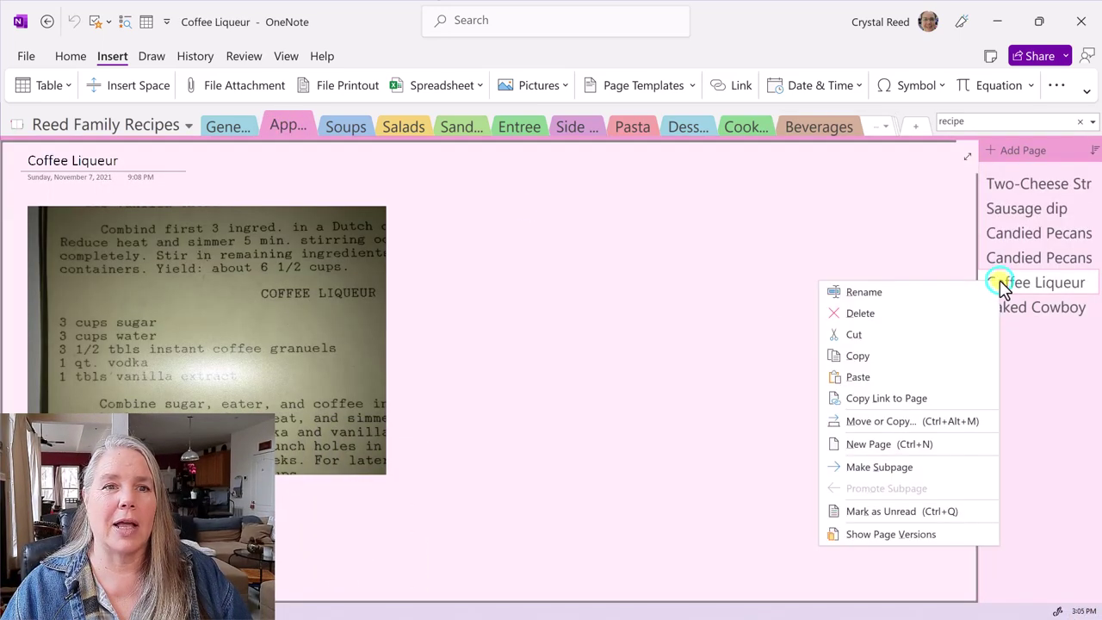
left_click(862, 424)
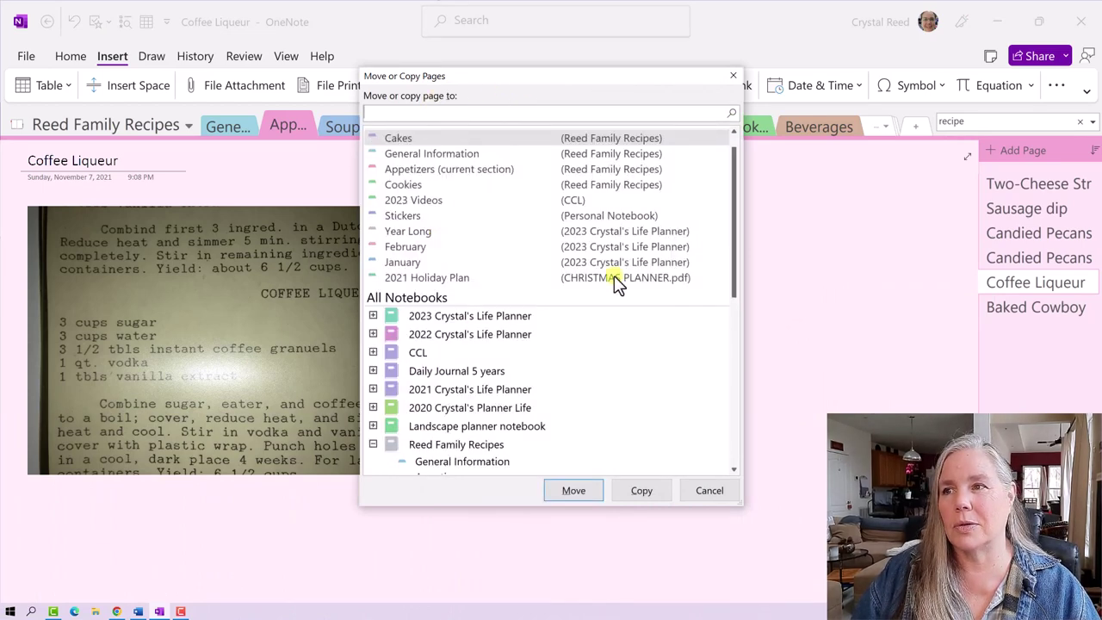
left_click_drag(735, 246, 728, 370)
left_click(439, 427)
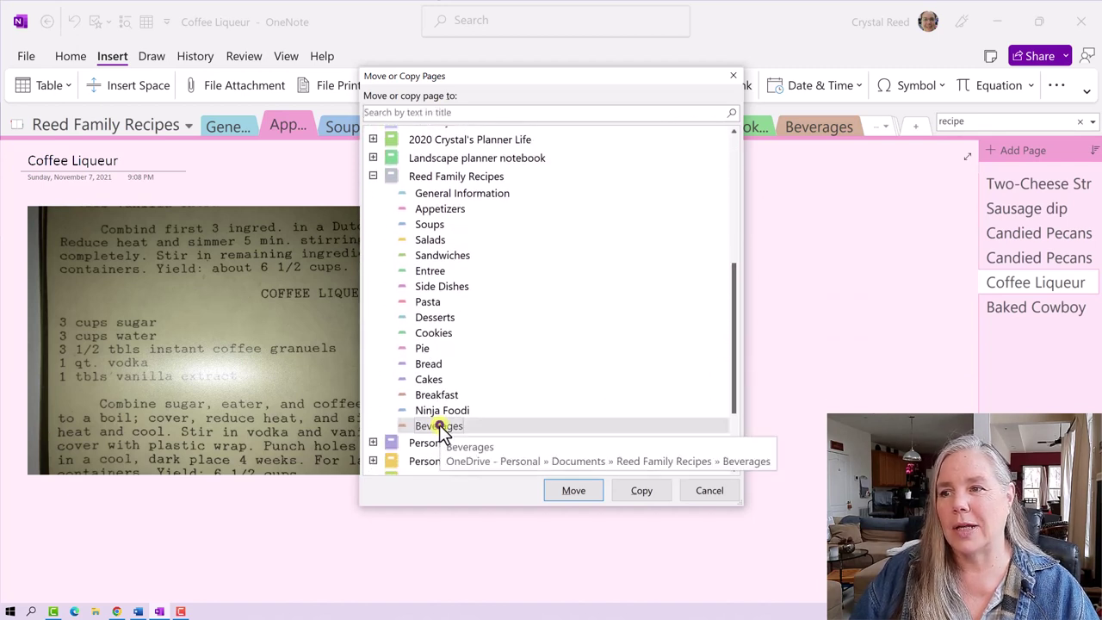
left_click(569, 492)
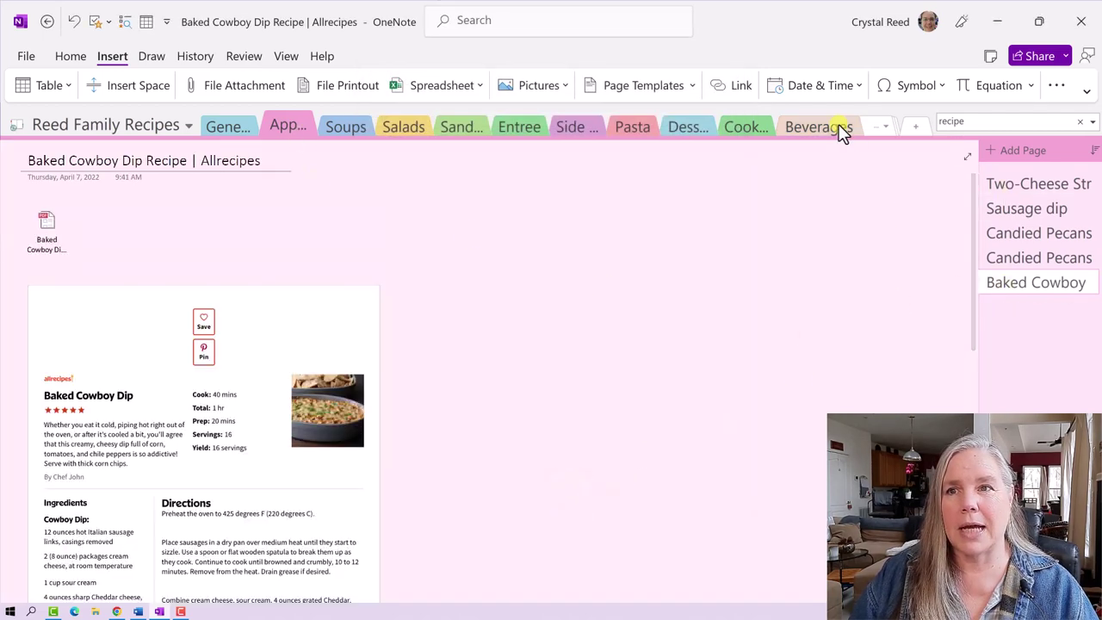
Step: Open the Coffee Liqueur page in the Beverages section and change its page color to the pale brown shade
left_click(837, 127)
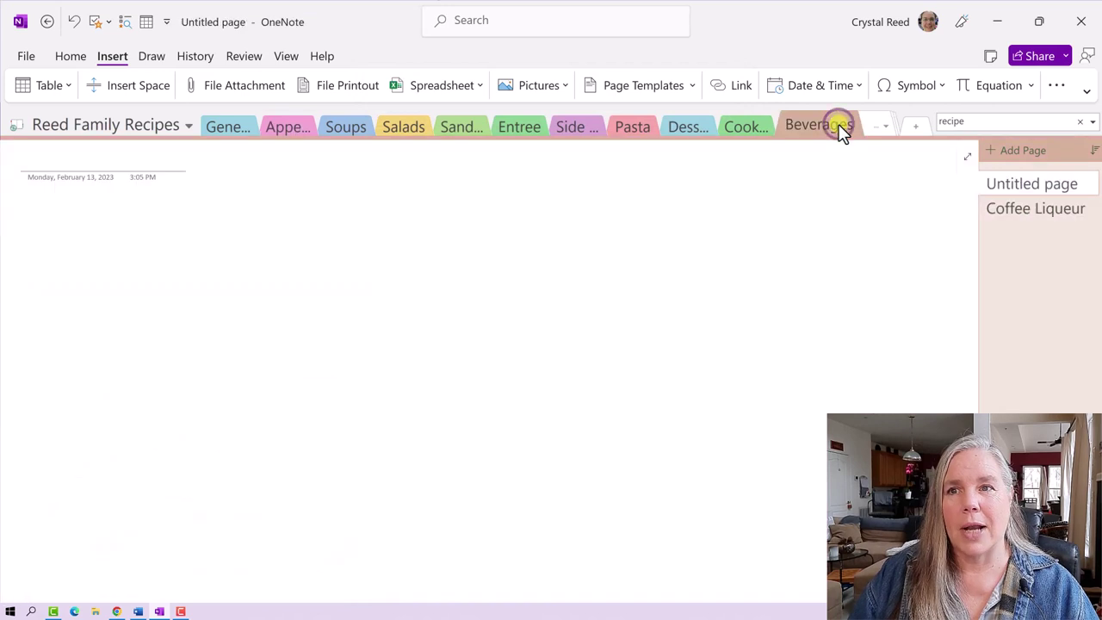
left_click(1003, 211)
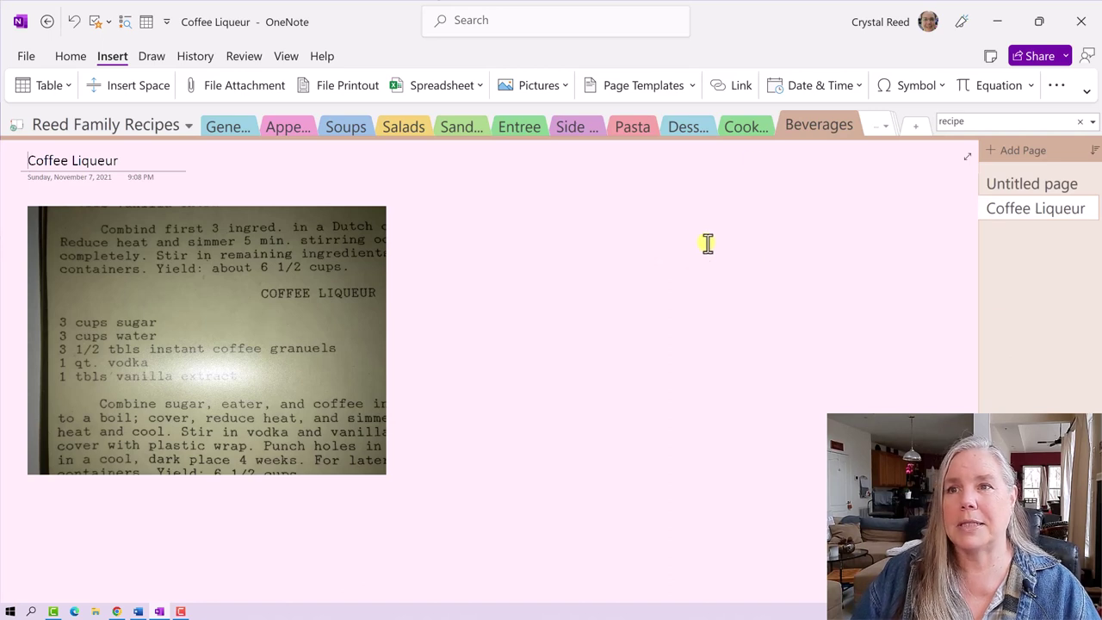
left_click(287, 55)
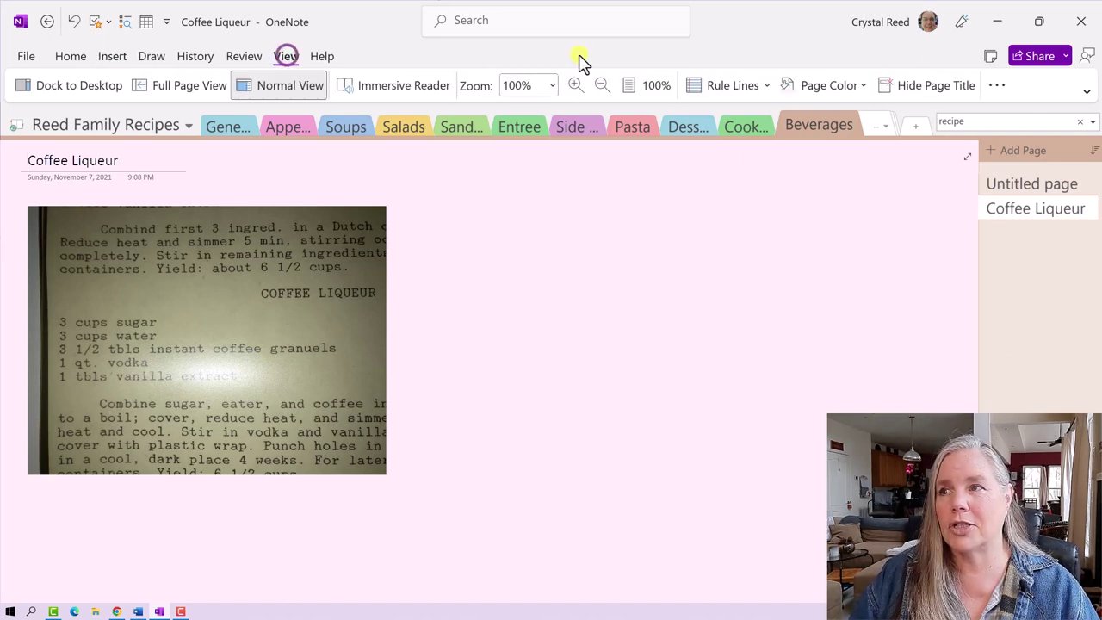
left_click(846, 85)
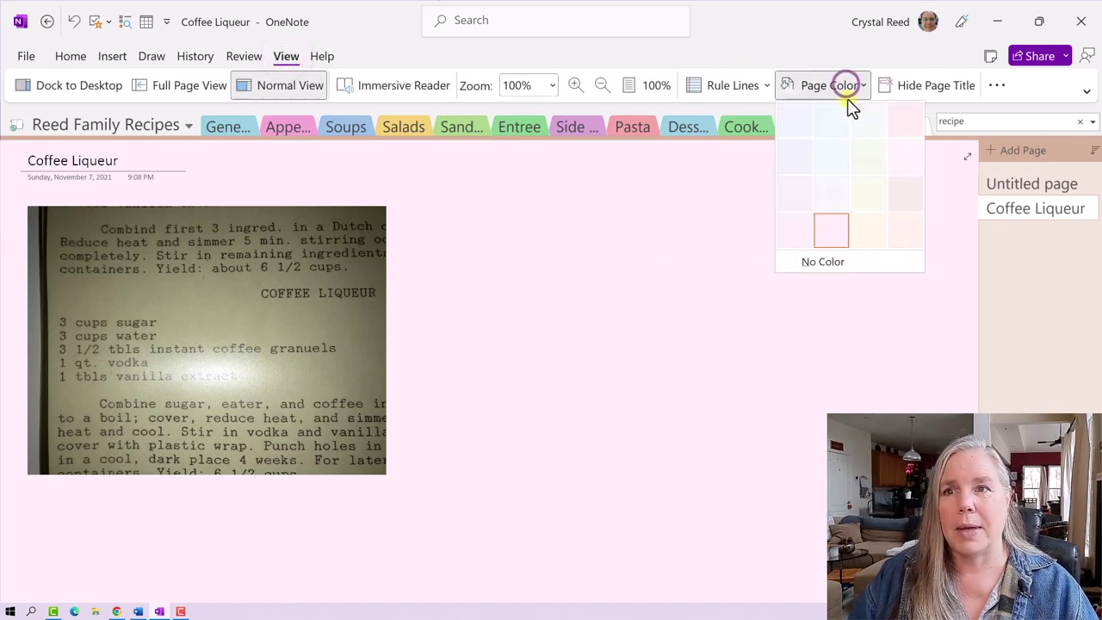
left_click(902, 193)
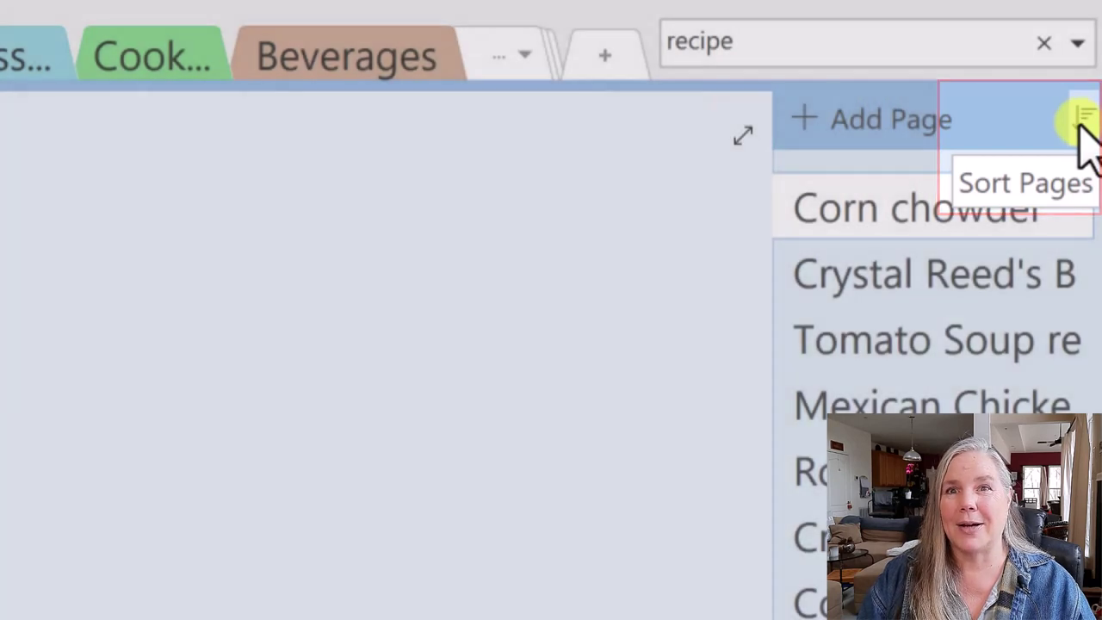
Step: Sort the pages of the Soups section alphabetically, and reverse the sort into descending order
left_click(1082, 117)
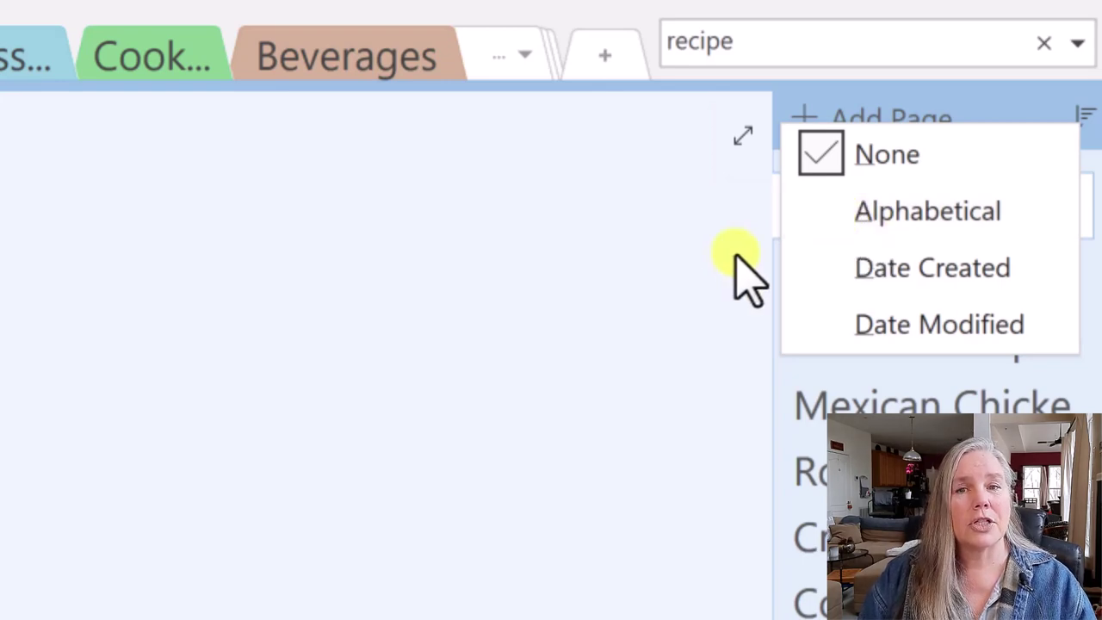
left_click(725, 285)
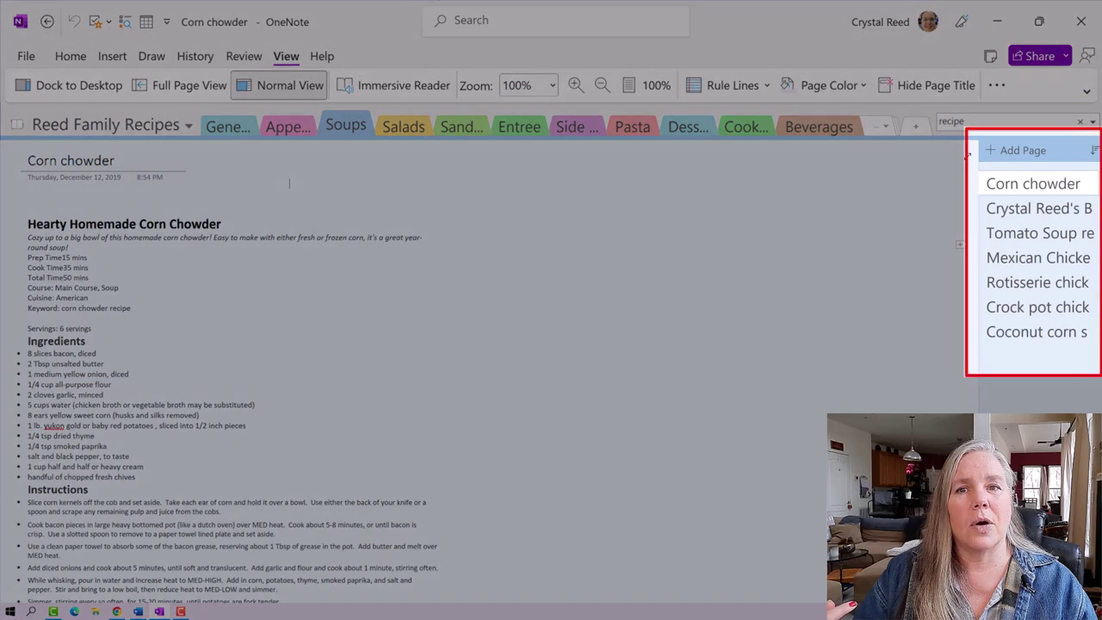
left_click(1094, 153)
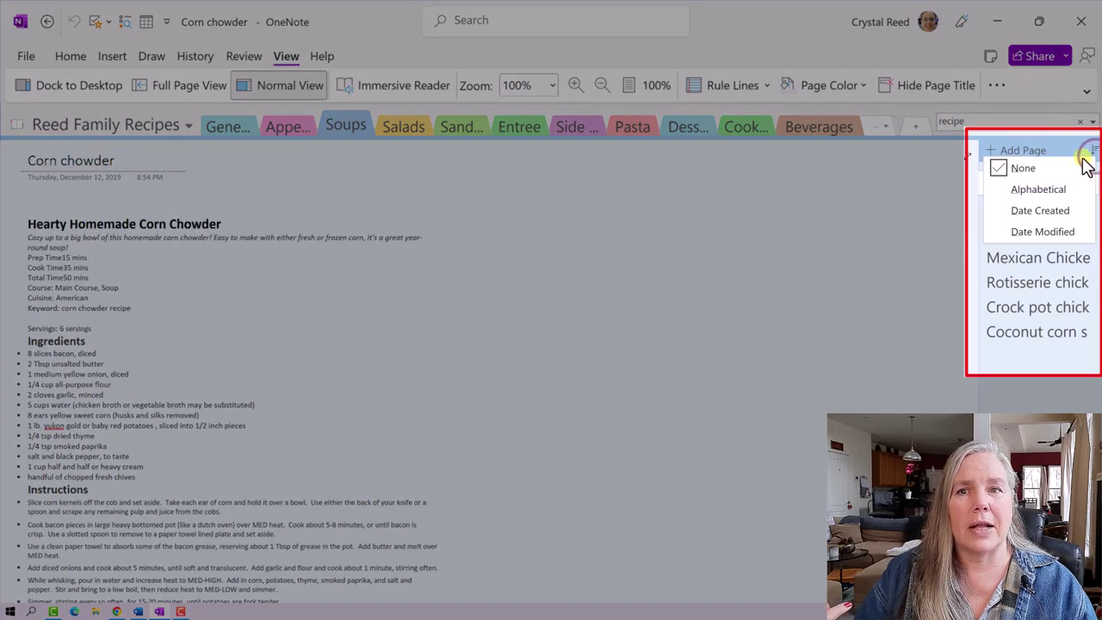
left_click(1051, 189)
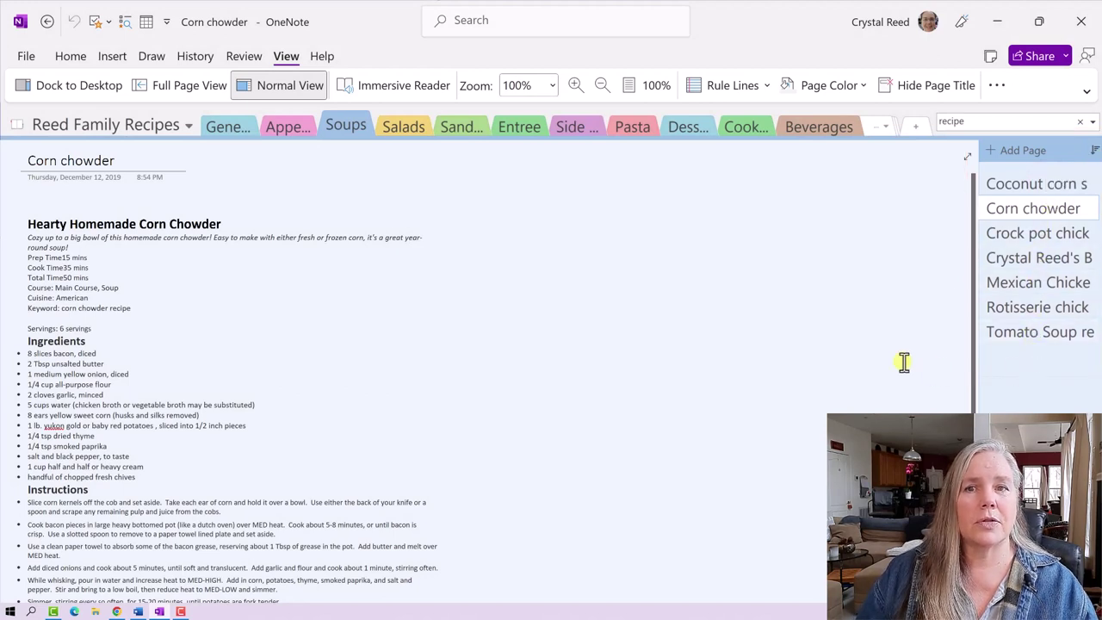
left_click(1094, 150)
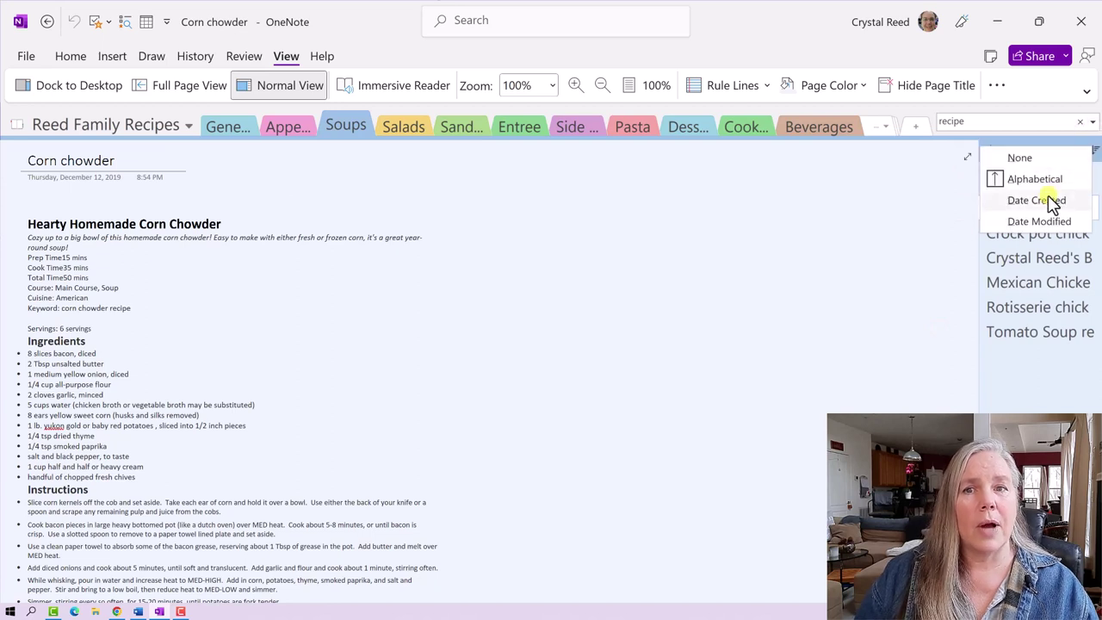
left_click(1001, 183)
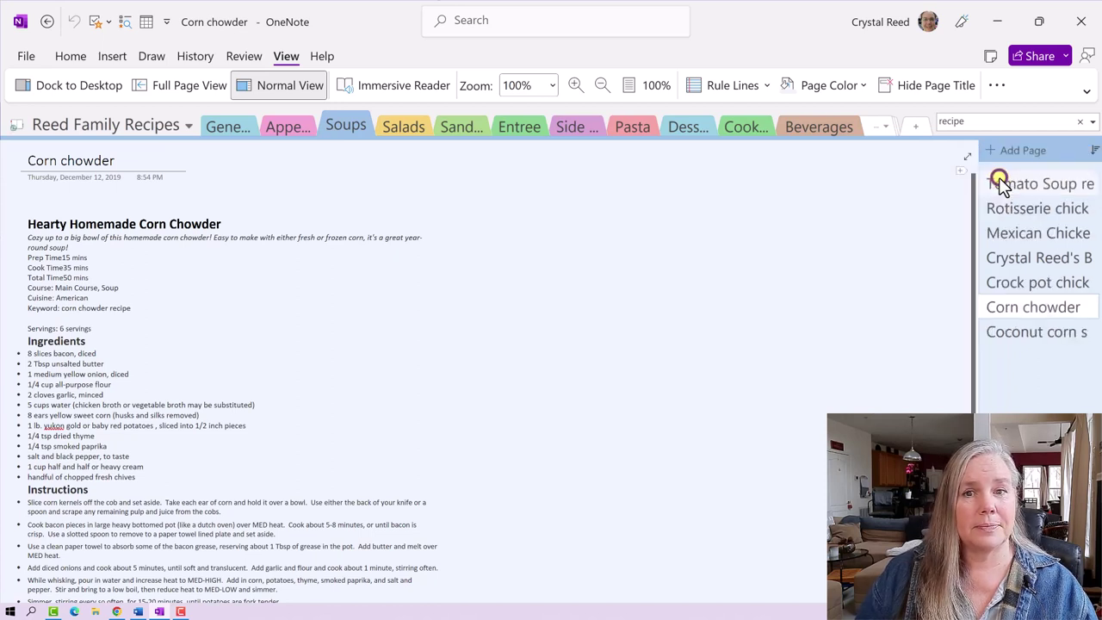
Step: Sort the Soups pages by Date Created, and open the first and last pages in the list to compare their dates
left_click(1095, 152)
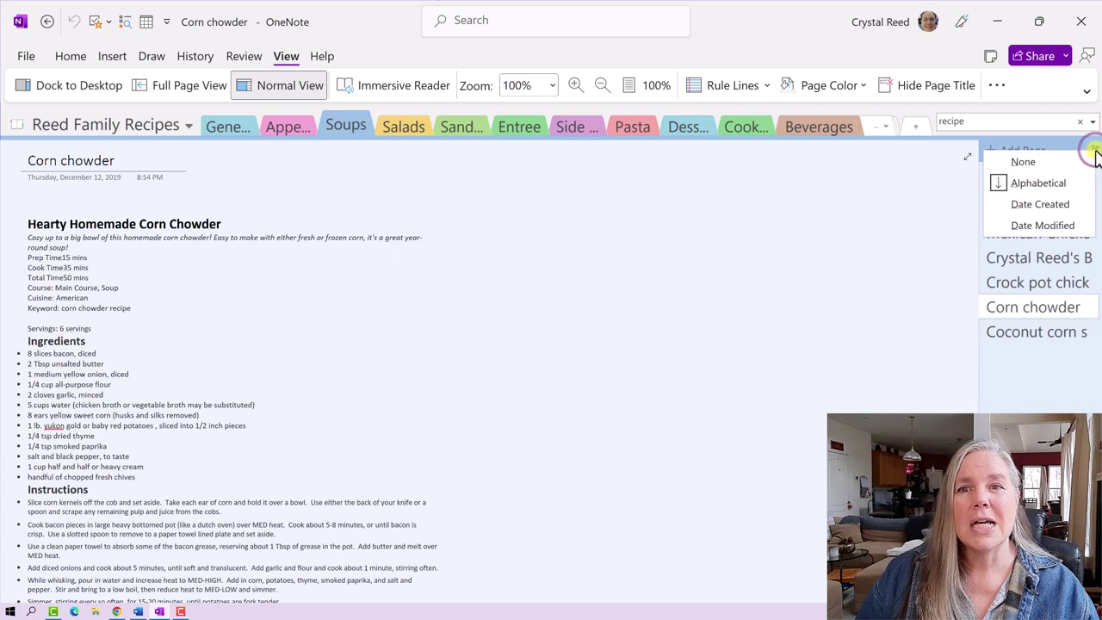
left_click(1056, 206)
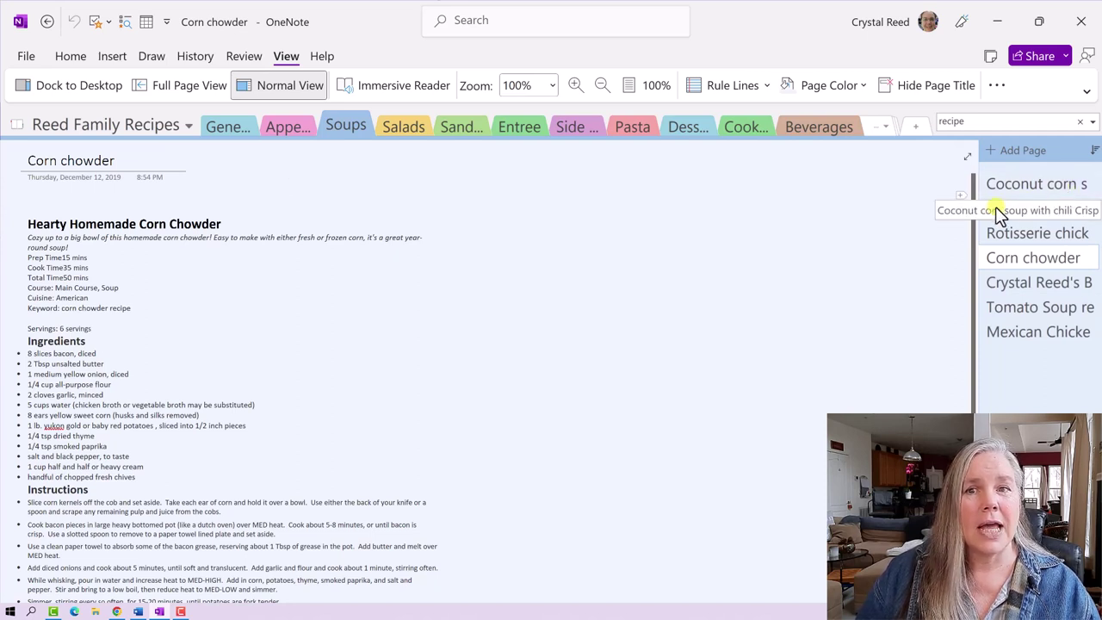
left_click(1065, 185)
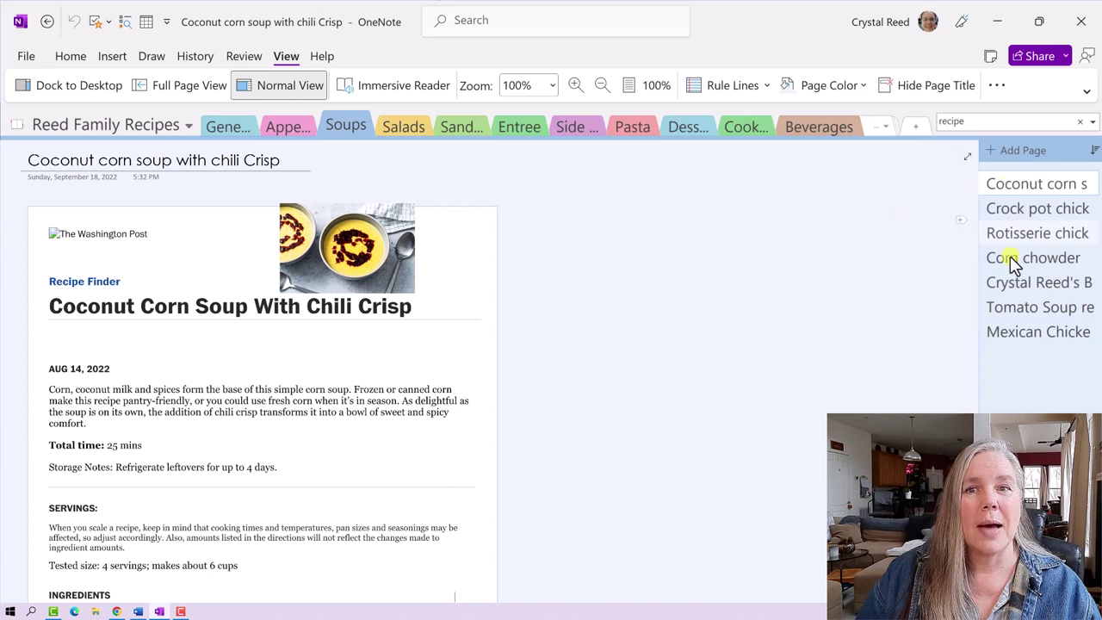
left_click(1012, 338)
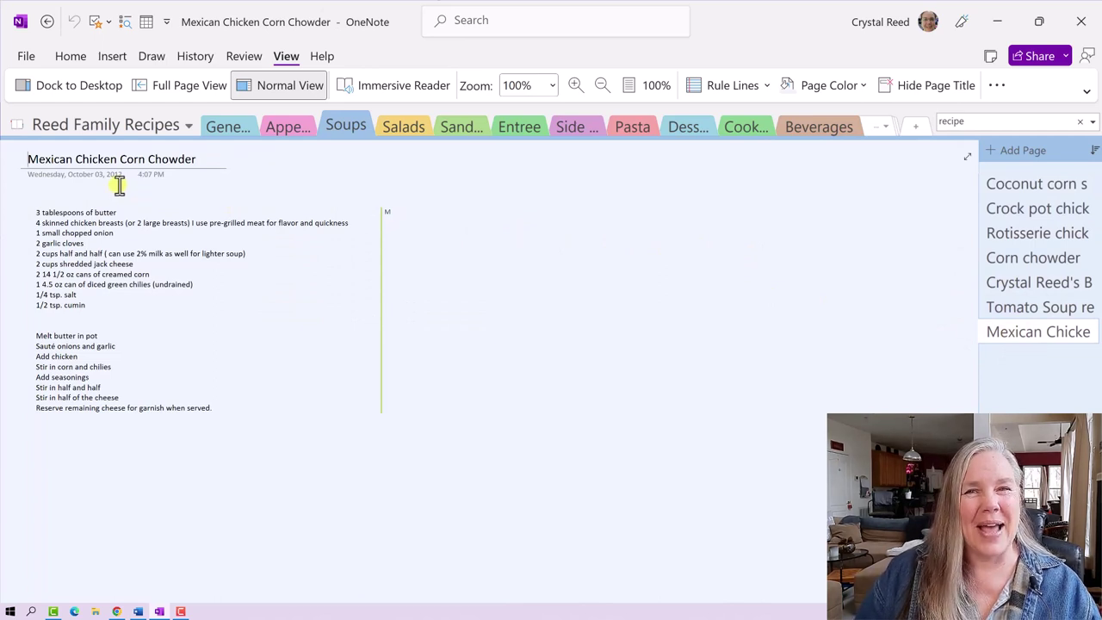
Step: Set the Soups section's page sorting back to Alphabetical, in ascending order
left_click(1095, 150)
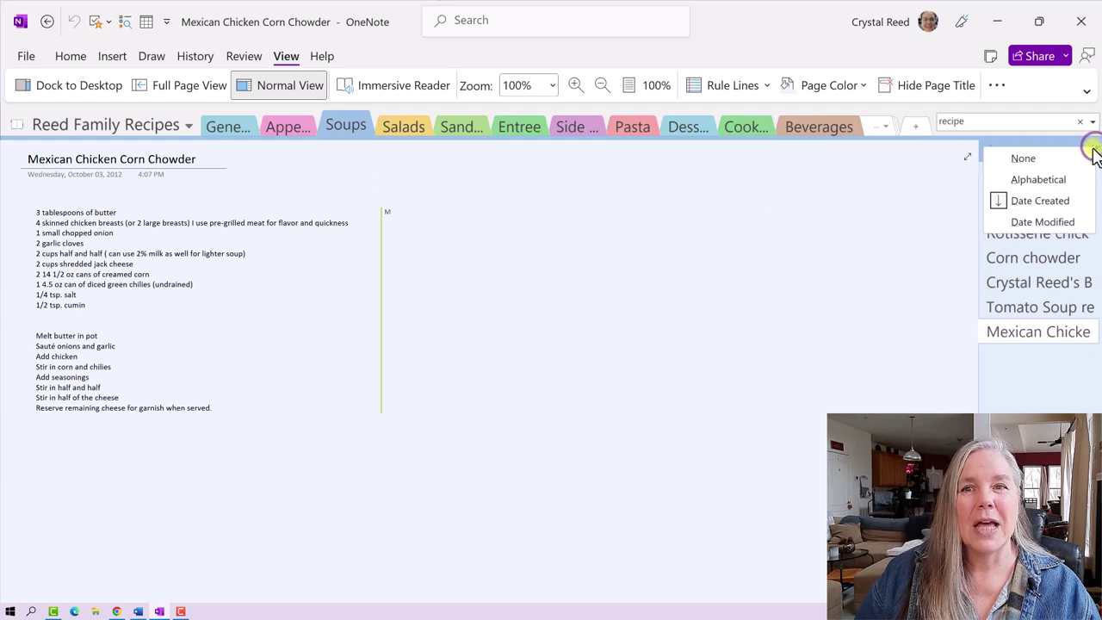
left_click(1029, 179)
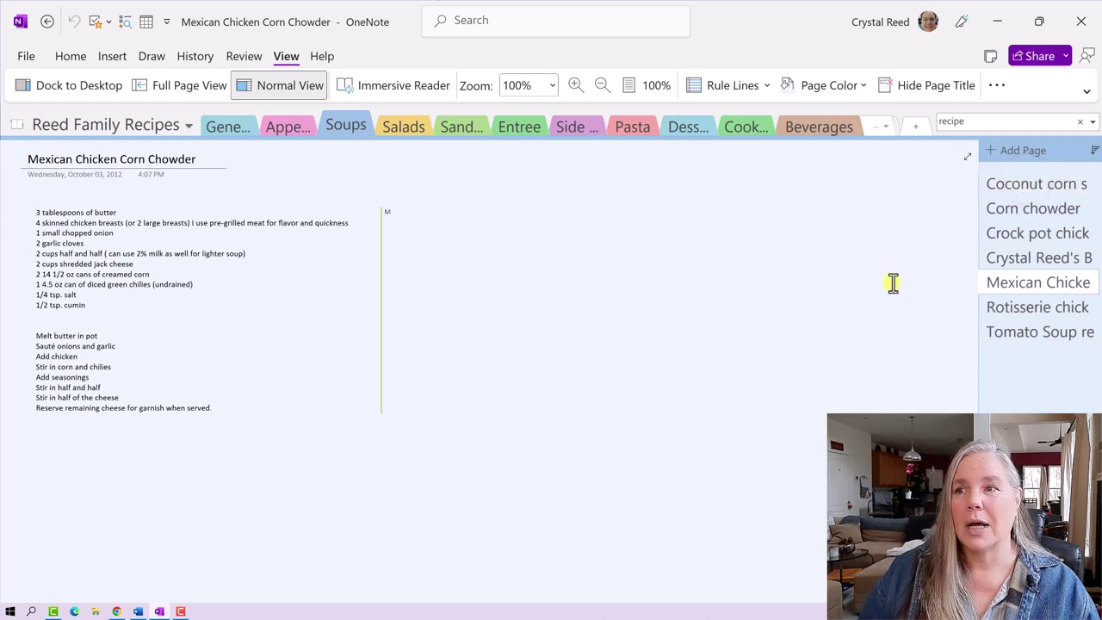
Step: Open the Salads section and view its Ambrosia / 5 cup salad and Summer Layered Chicken Salad pages
left_click(408, 131)
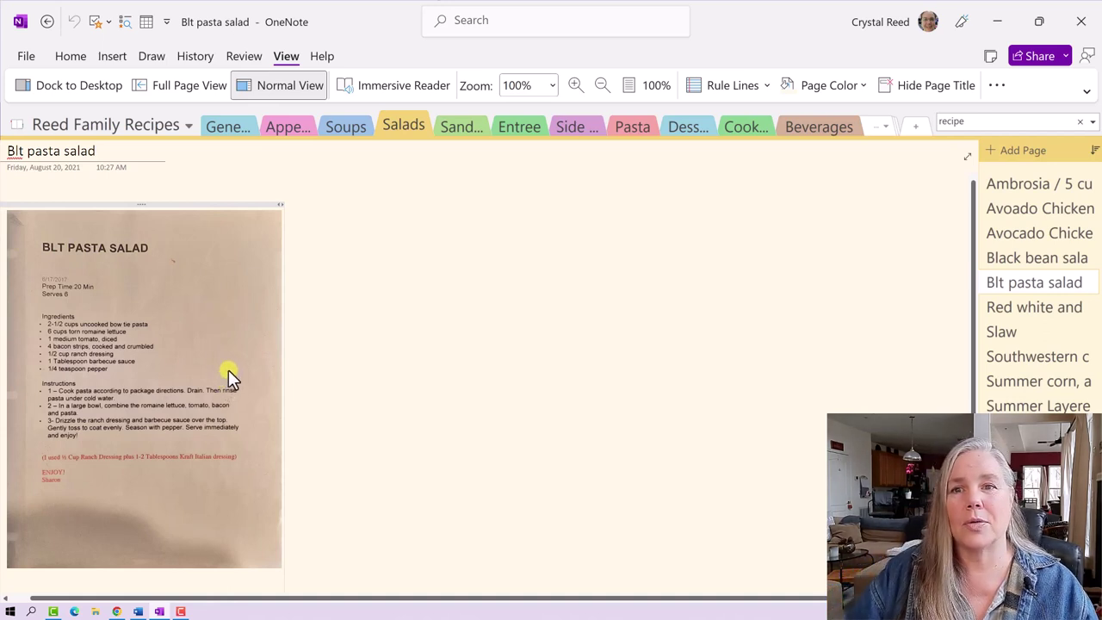
left_click(1016, 188)
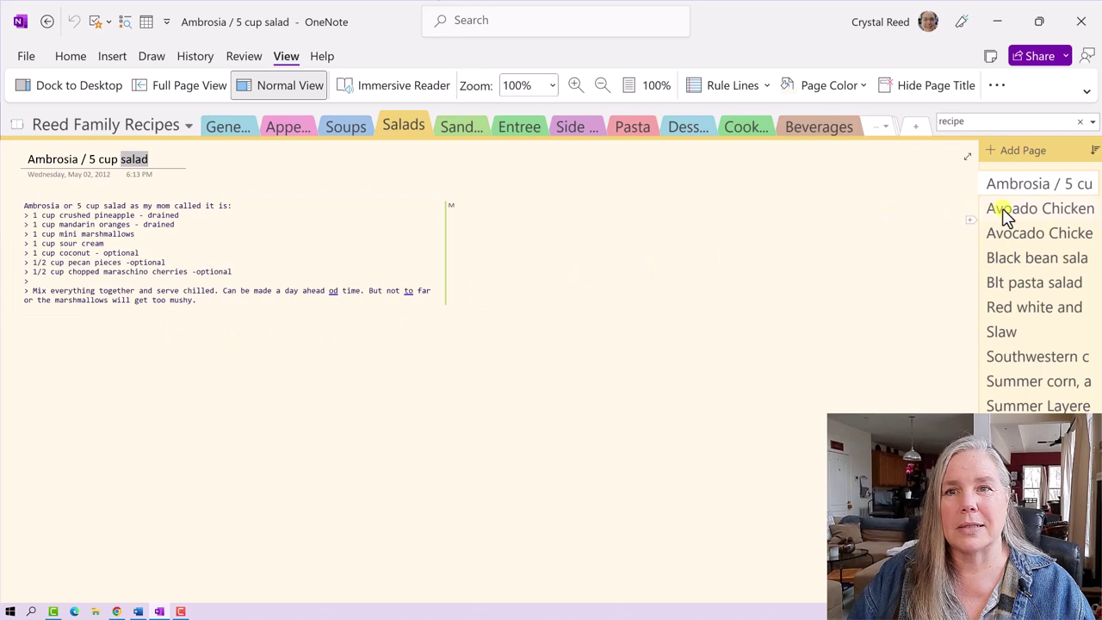
left_click(1005, 405)
scroll(667, 411, "up", 2)
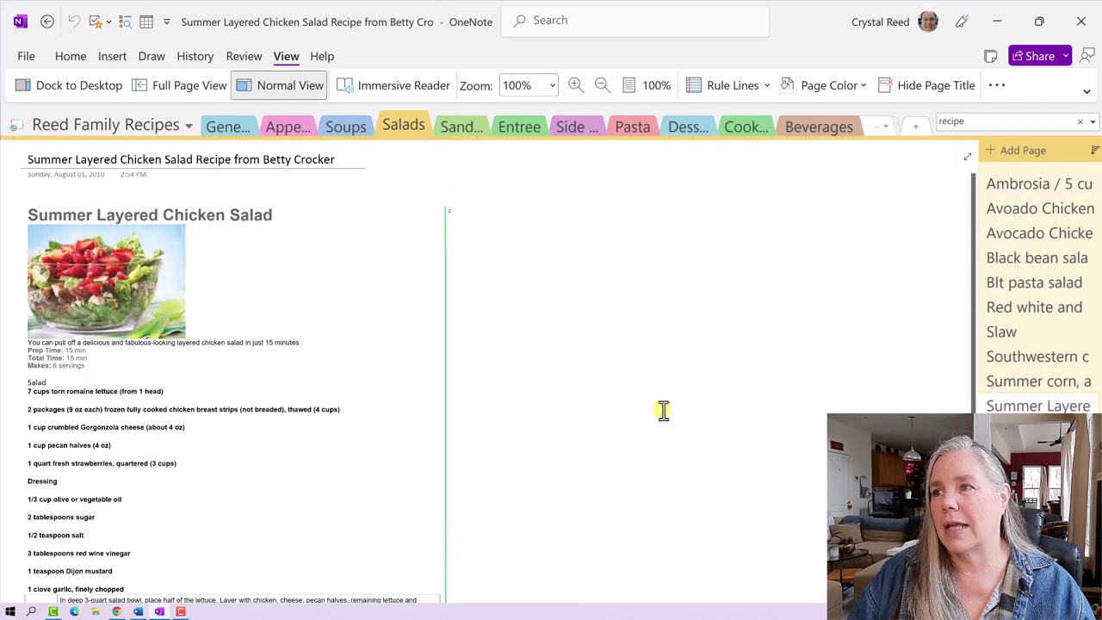